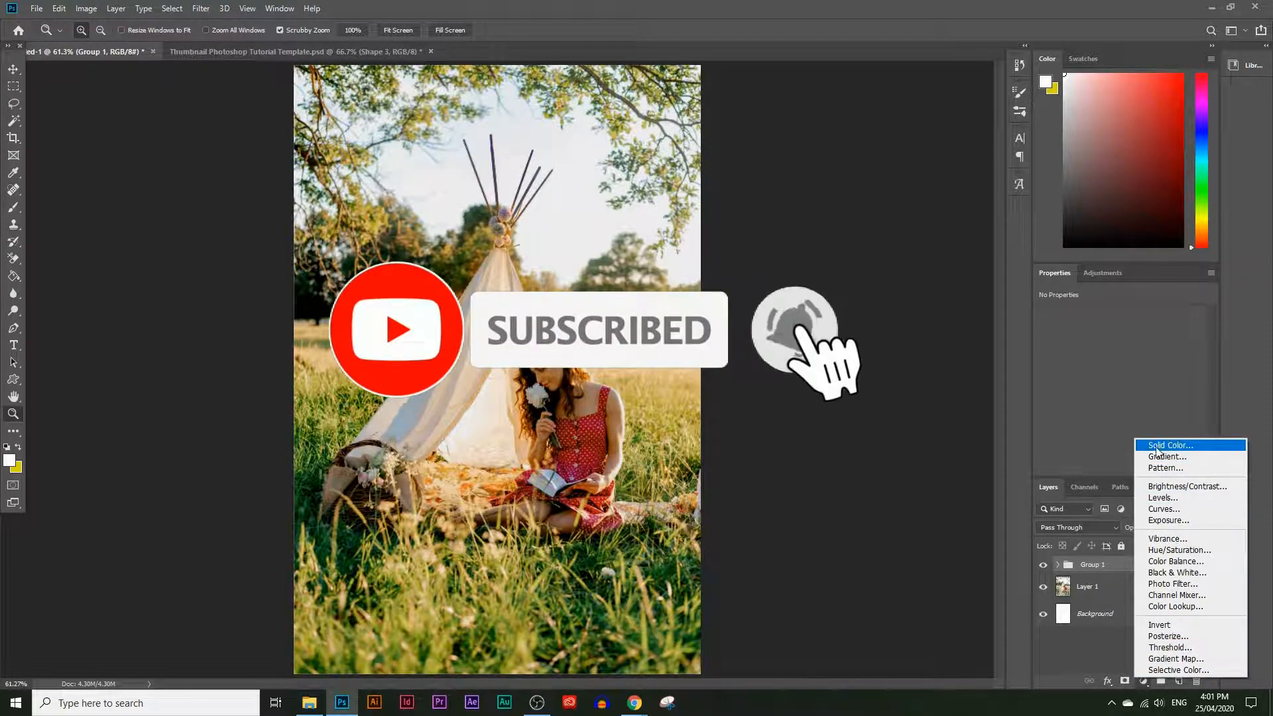
click(1027, 437)
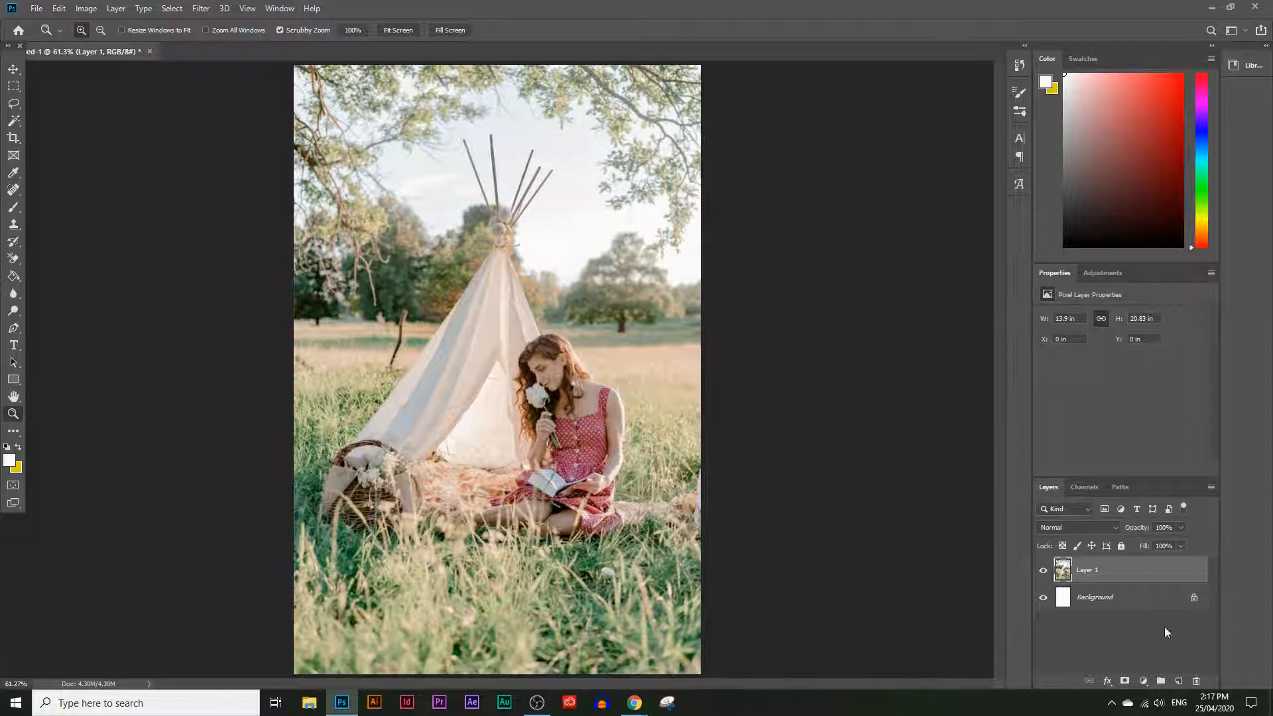
Step: Add a Solid Color fill layer above the photo in dark red 550000 and set its blend mode to Color
click(1143, 681)
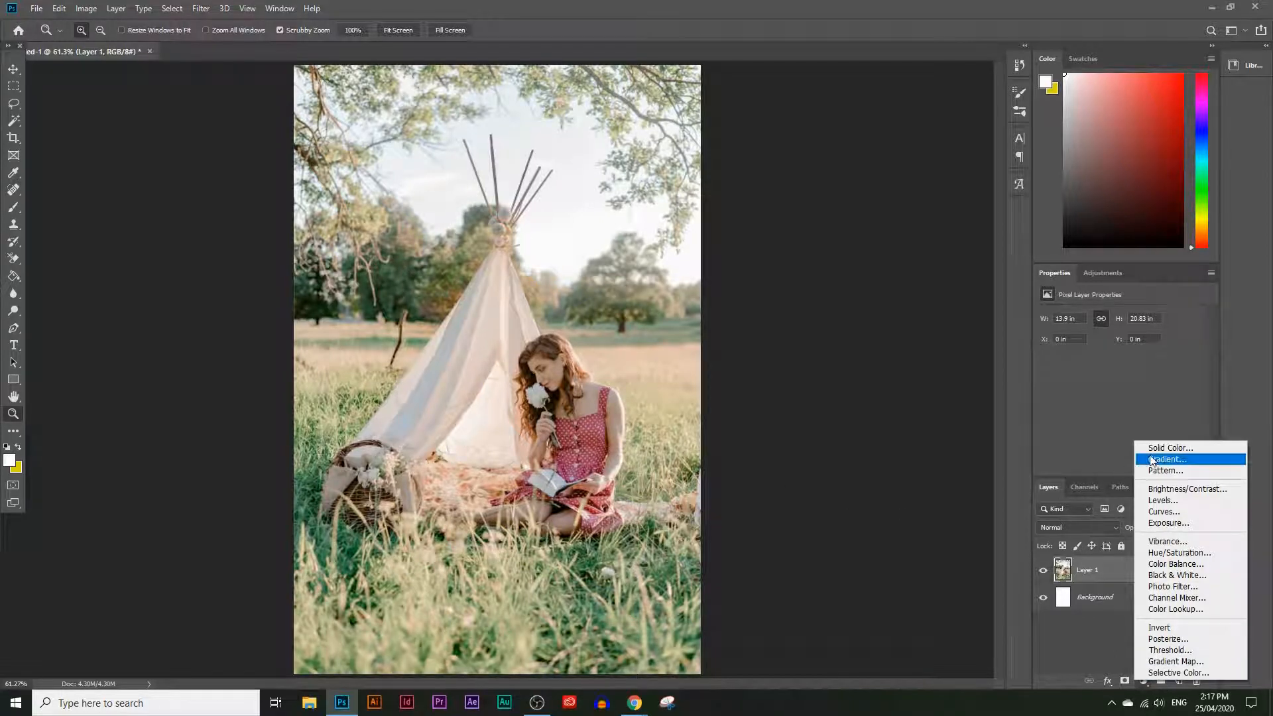
click(1171, 449)
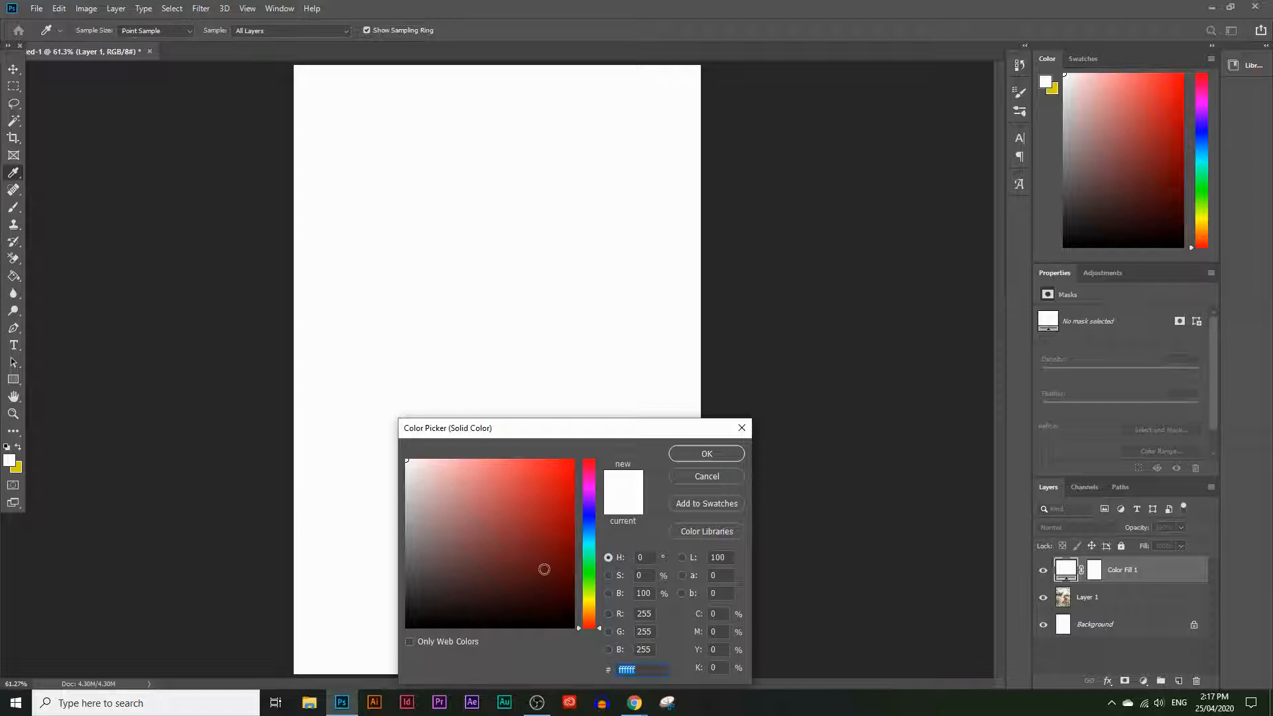
mouse_move(543, 565)
mouse_down()
mouse_move(541, 493)
mouse_move(567, 513)
mouse_move(572, 561)
mouse_up()
click(590, 608)
drag(590, 607, 594, 449)
drag(573, 553, 573, 572)
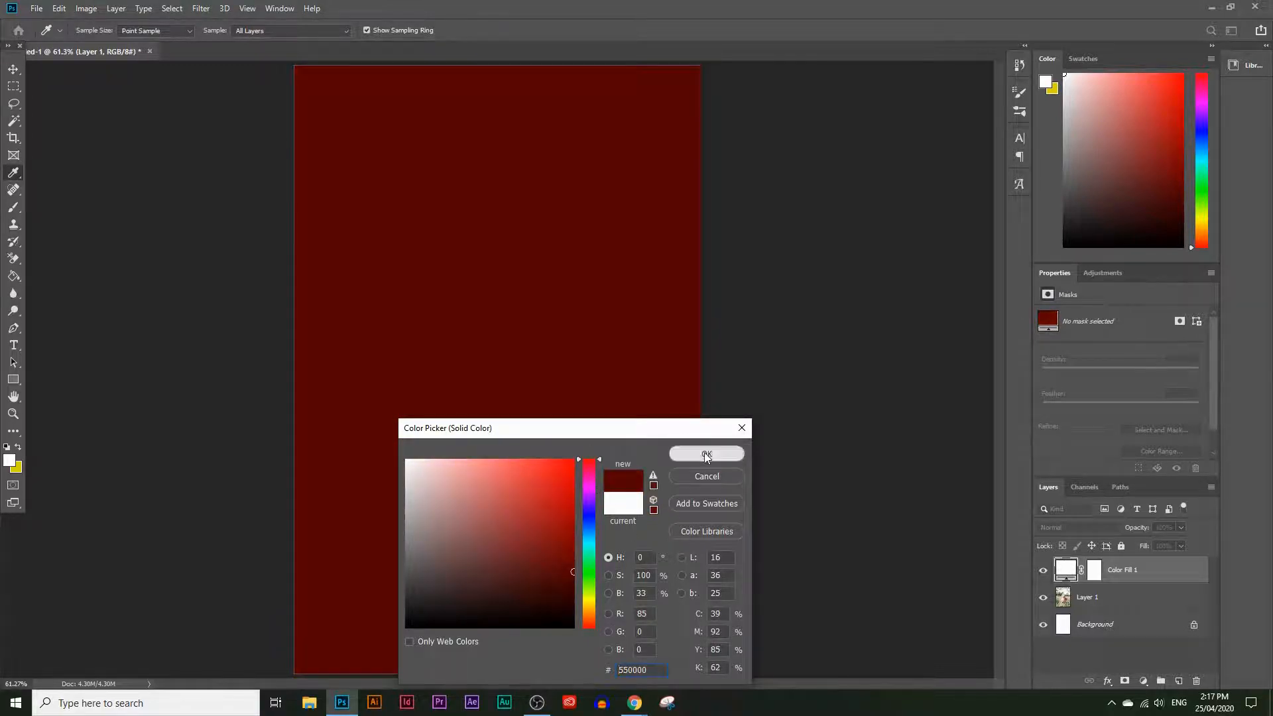
click(703, 454)
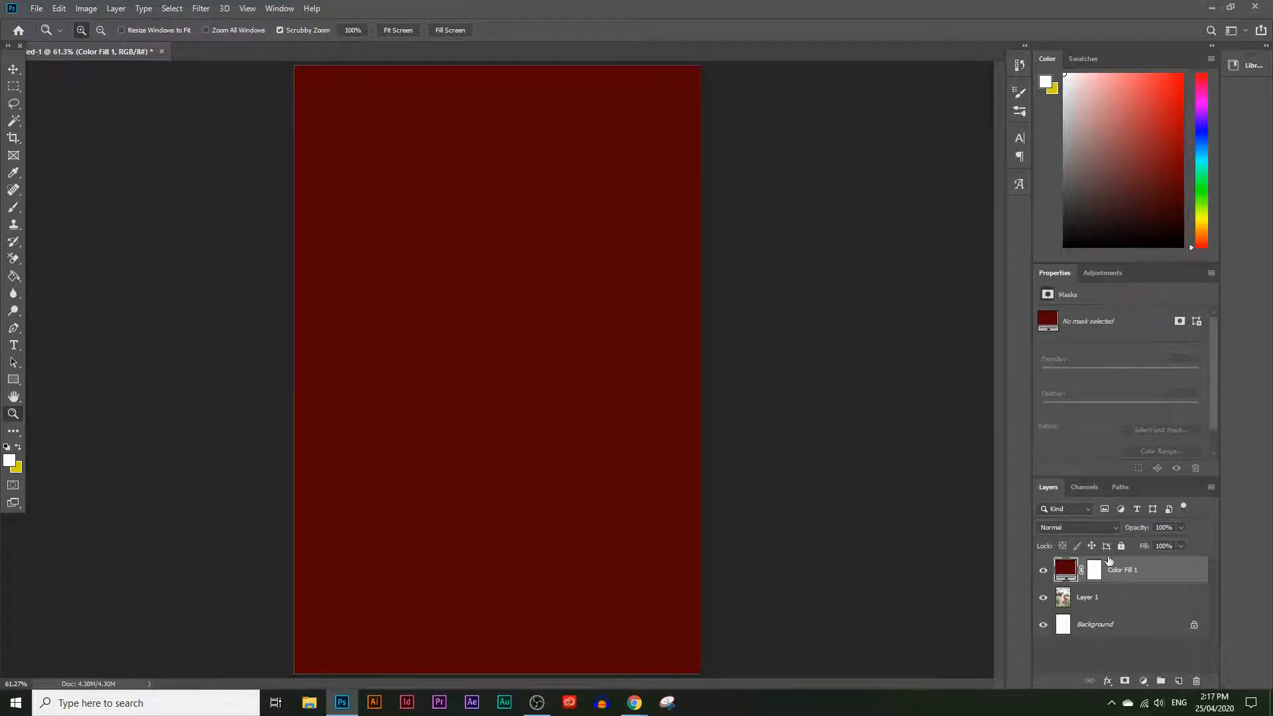
click(1080, 528)
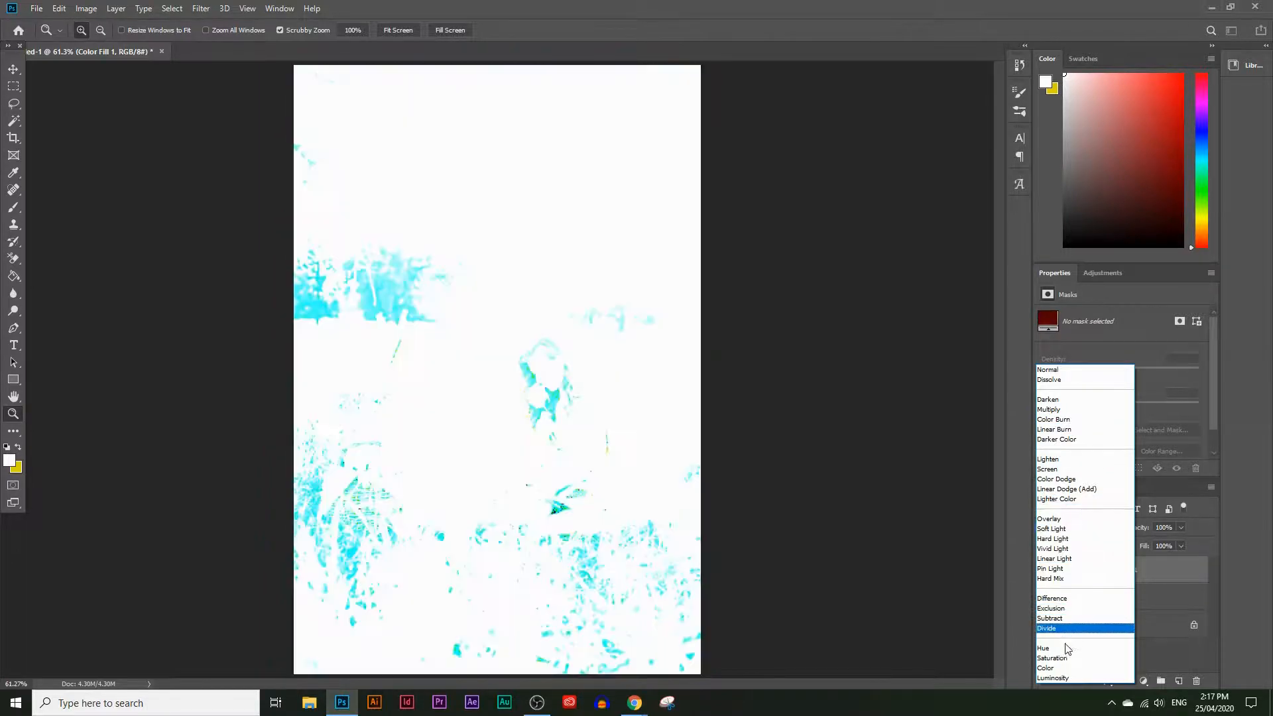
click(1065, 668)
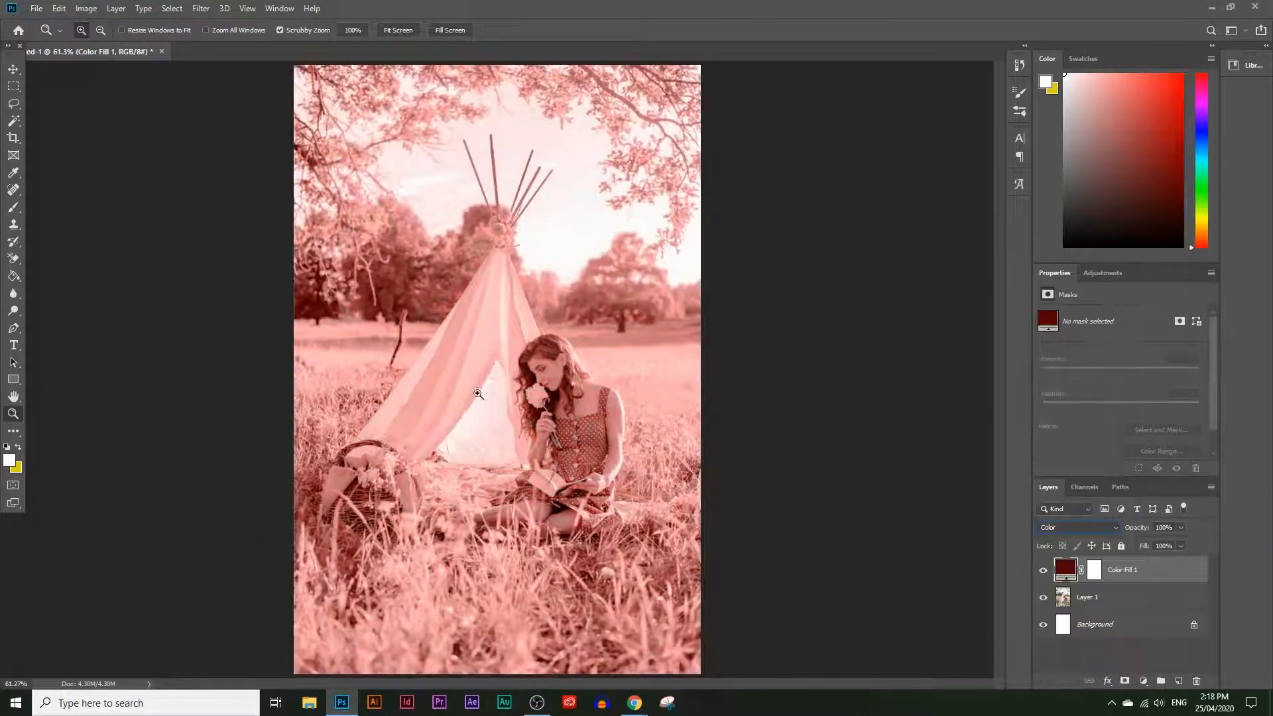
Step: Change the solid fill layer's colour to dark teal 004243 and hide the layer
double_click(1065, 570)
drag(614, 433, 835, 284)
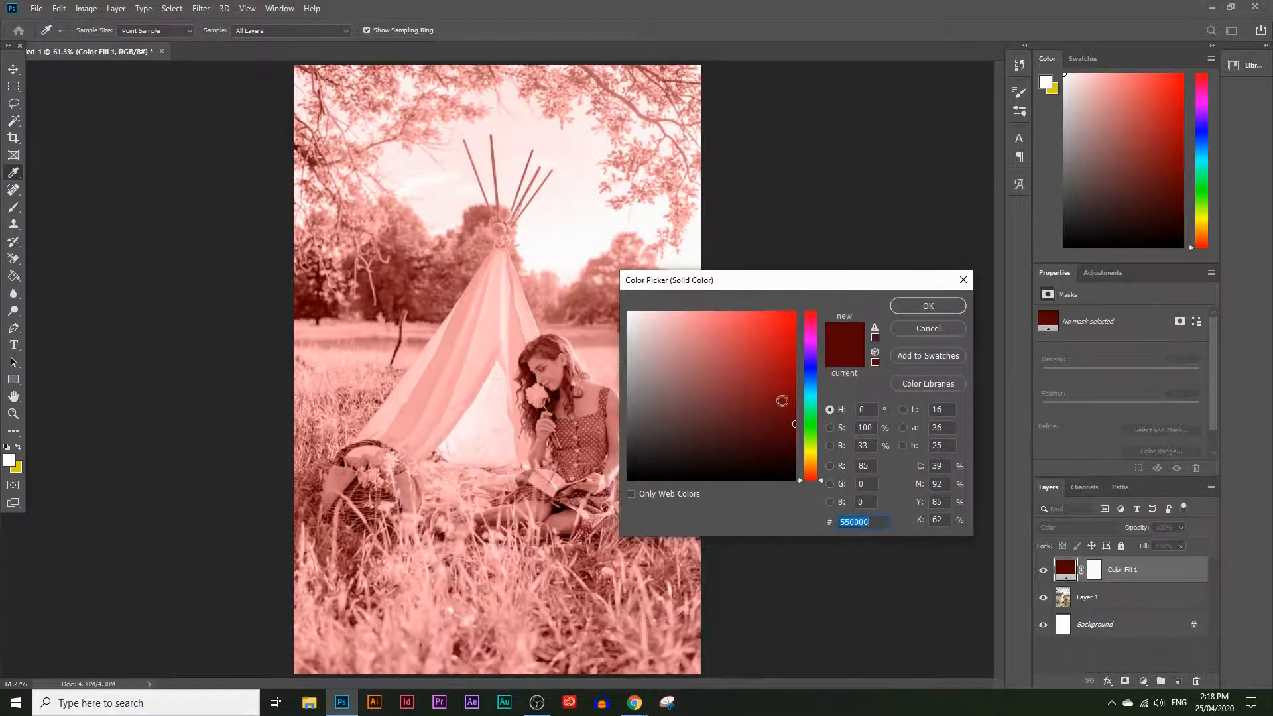
drag(810, 426, 712, 346)
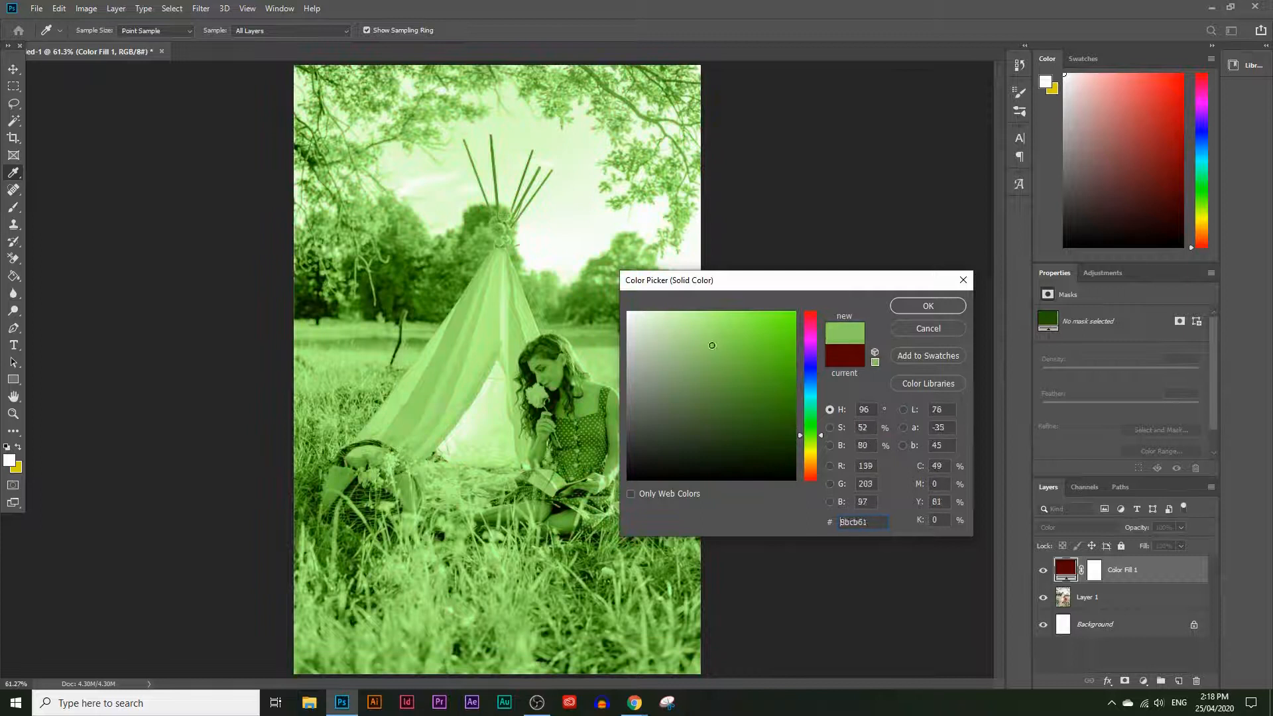
mouse_move(810, 436)
mouse_down()
mouse_move(808, 395)
mouse_move(795, 436)
mouse_up()
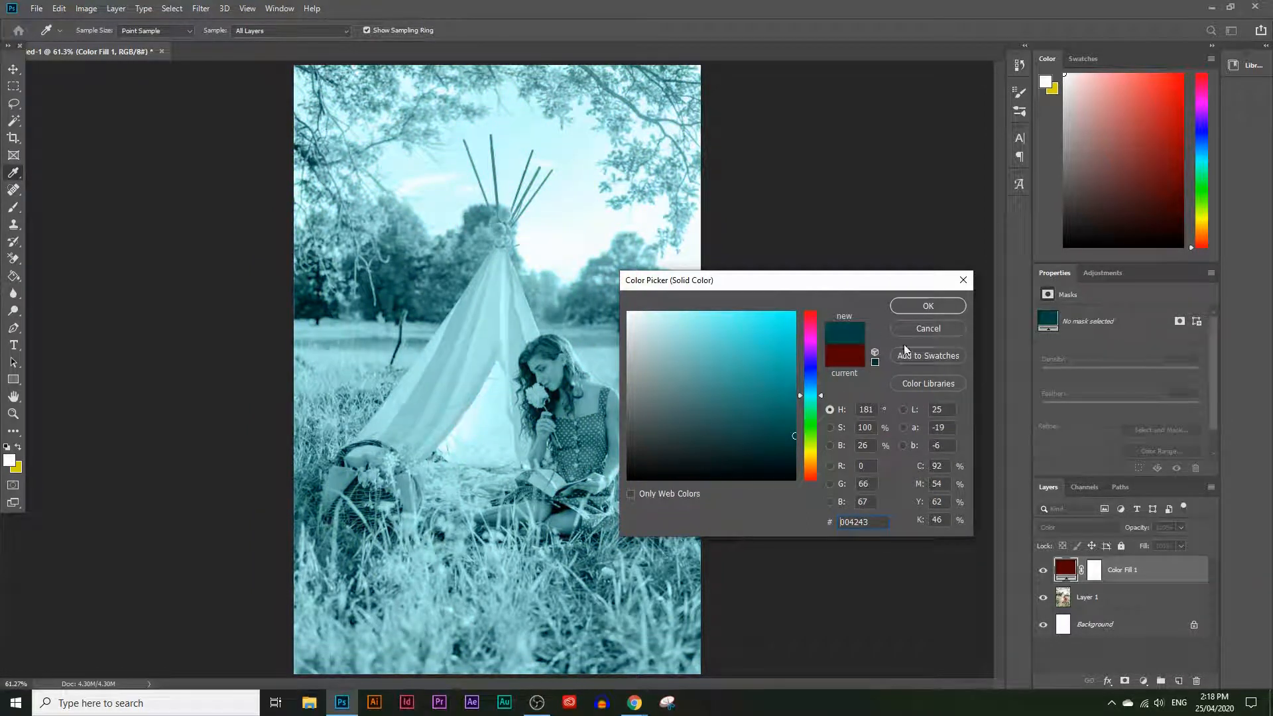
click(930, 306)
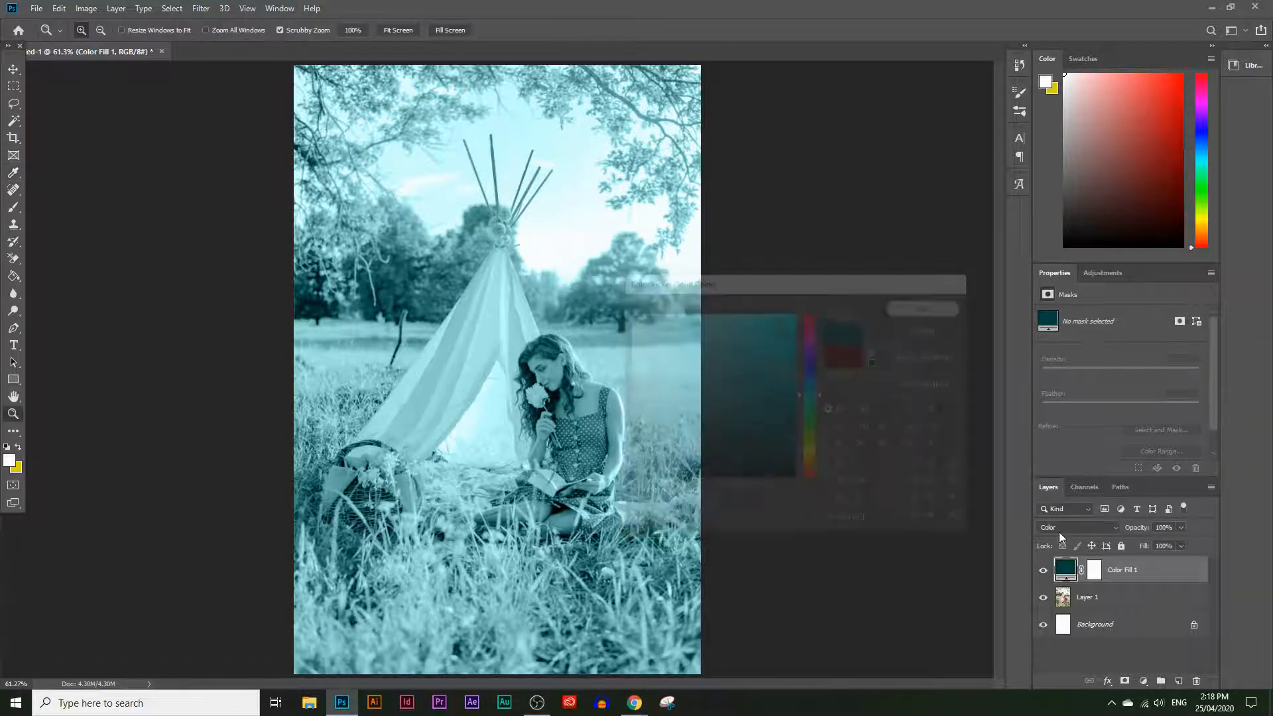
click(1043, 570)
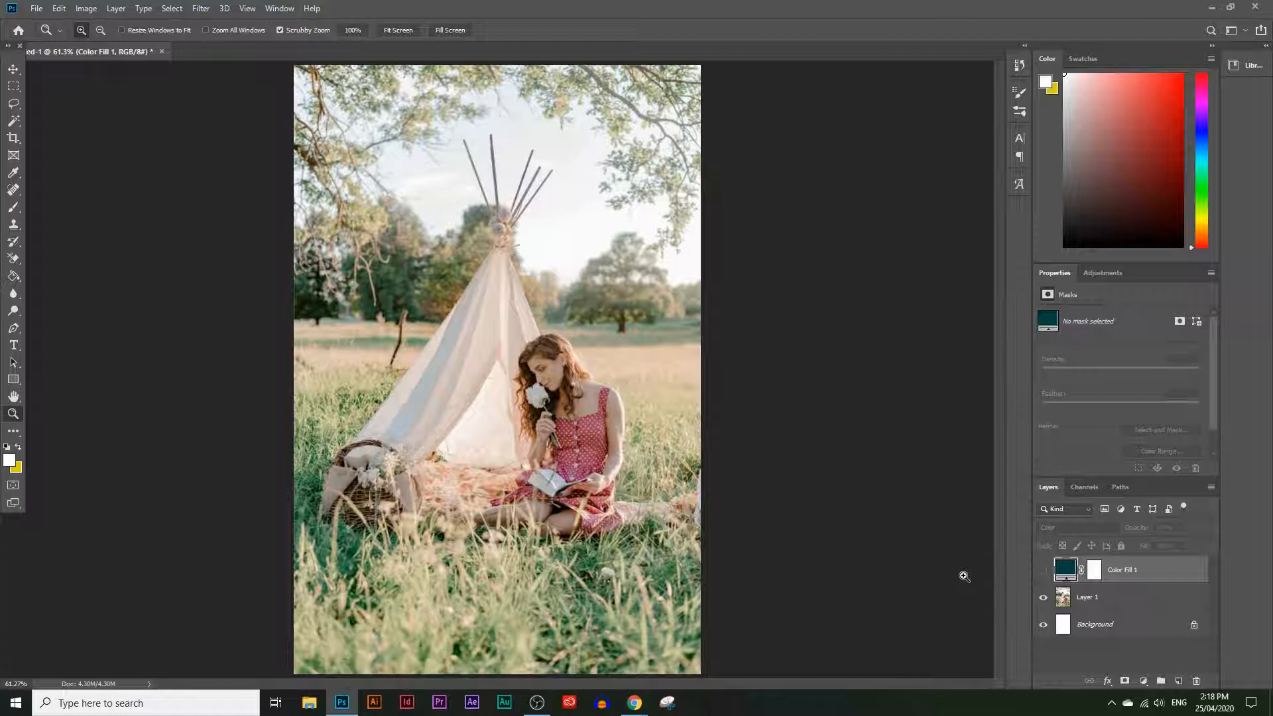
Step: Add a Gradient fill layer with the linear white-to-transparent gradient at 90° and 100% scale, and hide it
click(1144, 677)
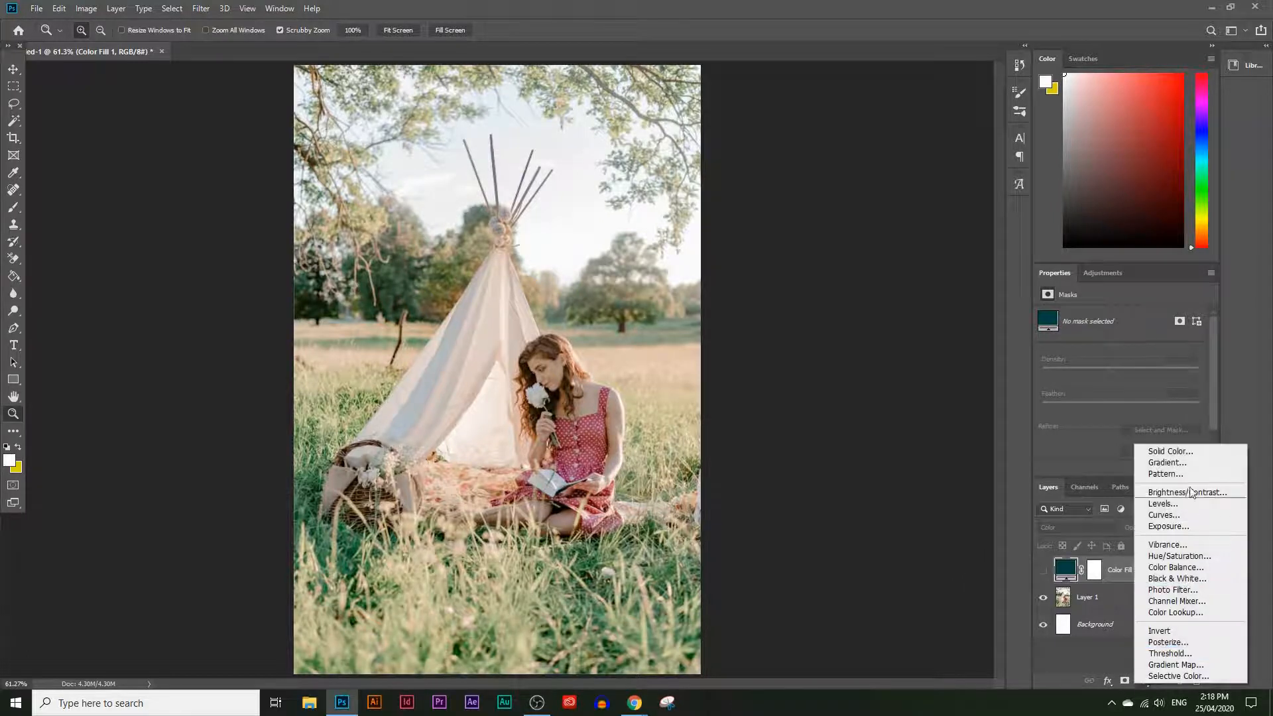
click(1175, 465)
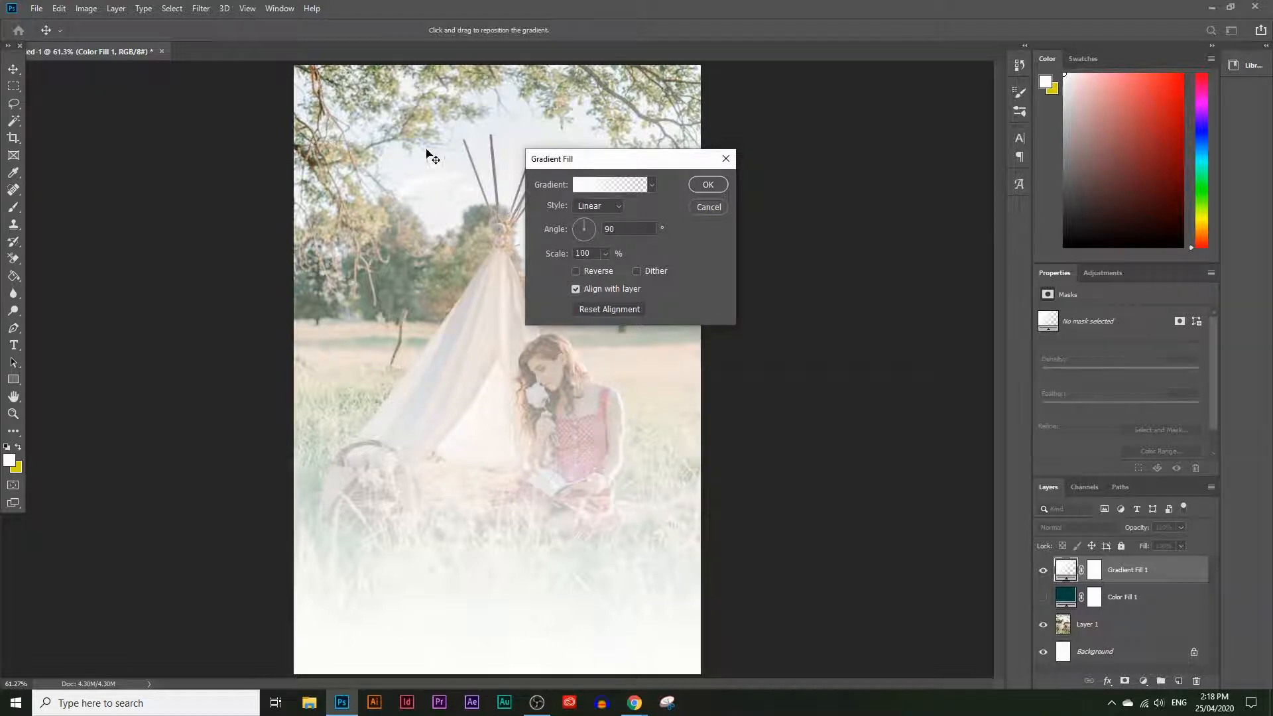
click(651, 186)
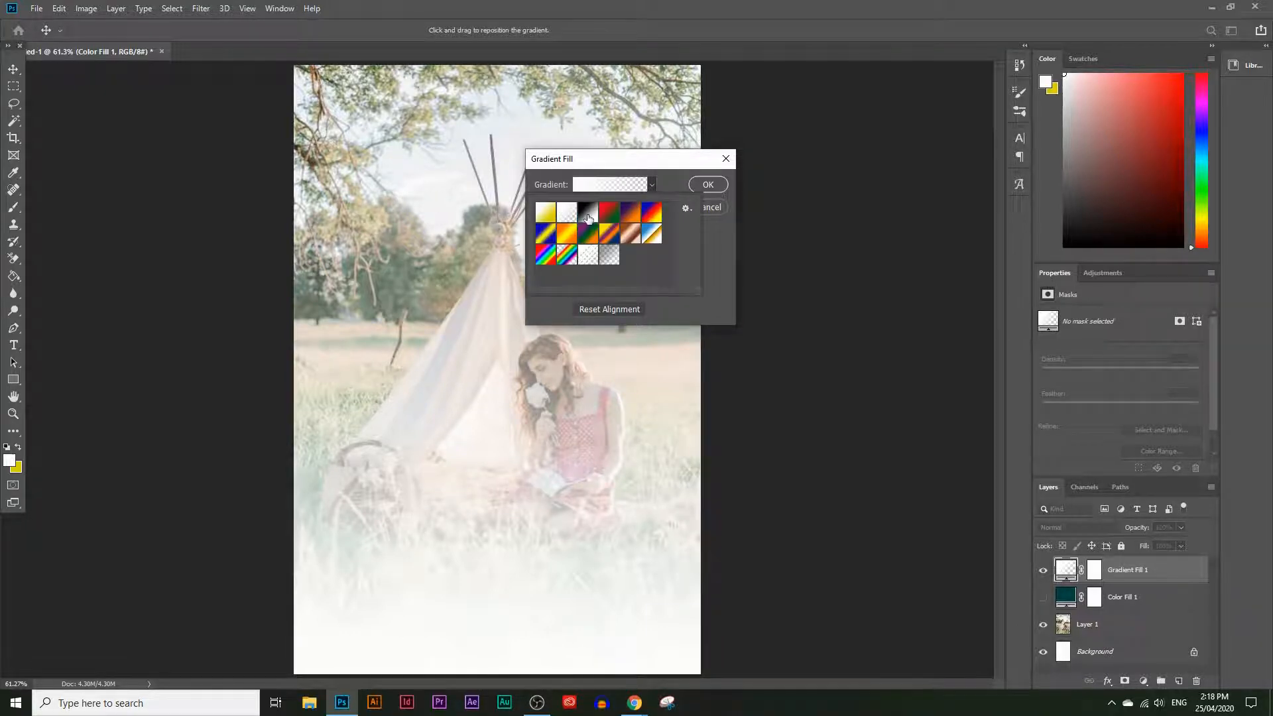
click(588, 213)
click(545, 212)
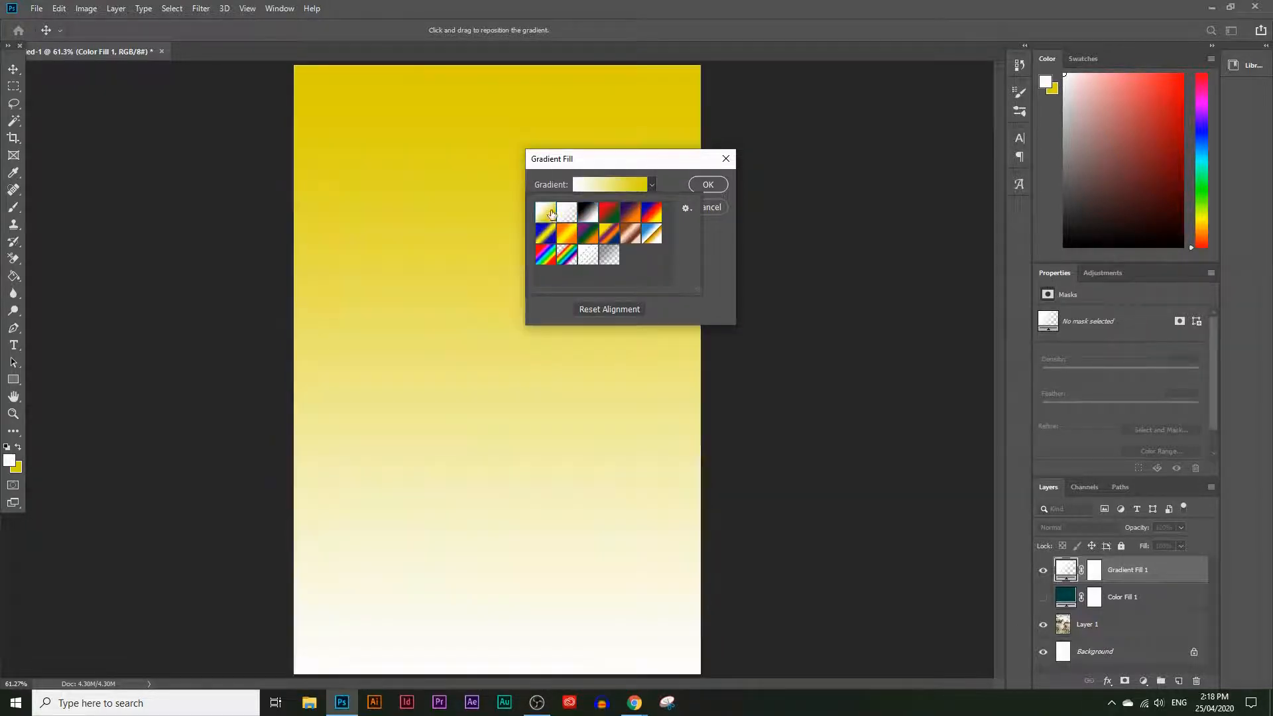
click(567, 212)
click(695, 192)
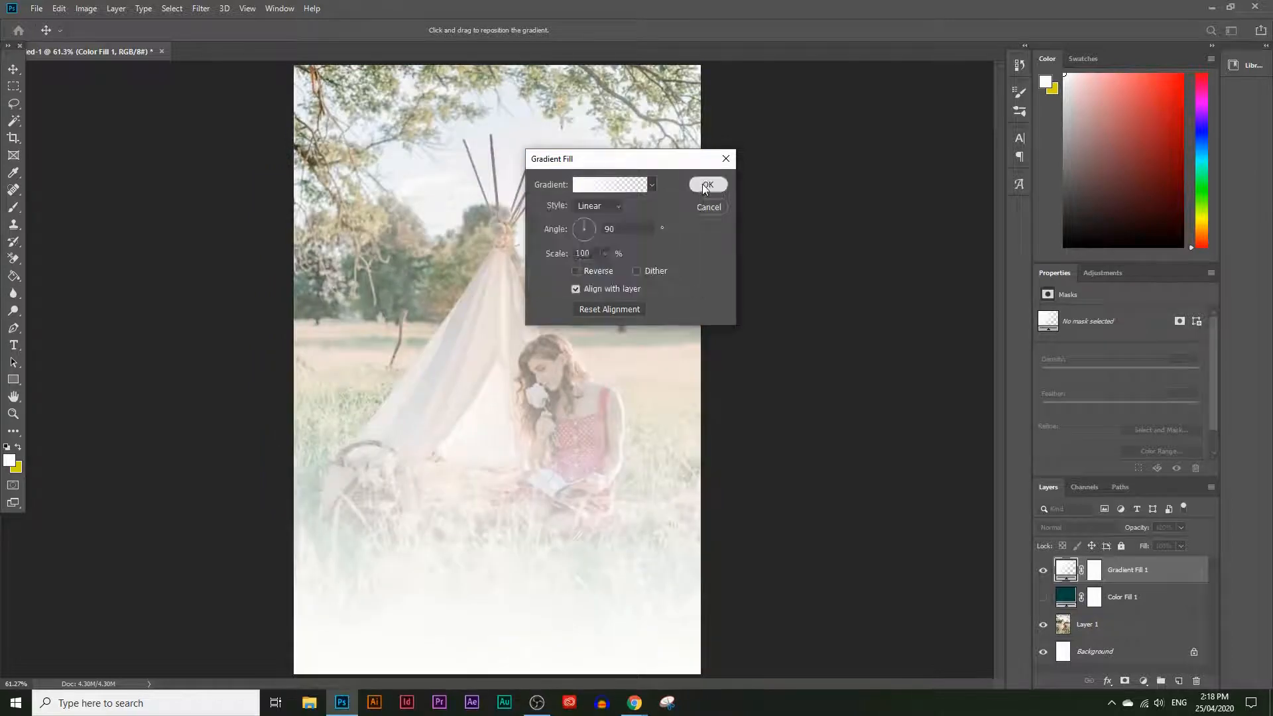
click(707, 186)
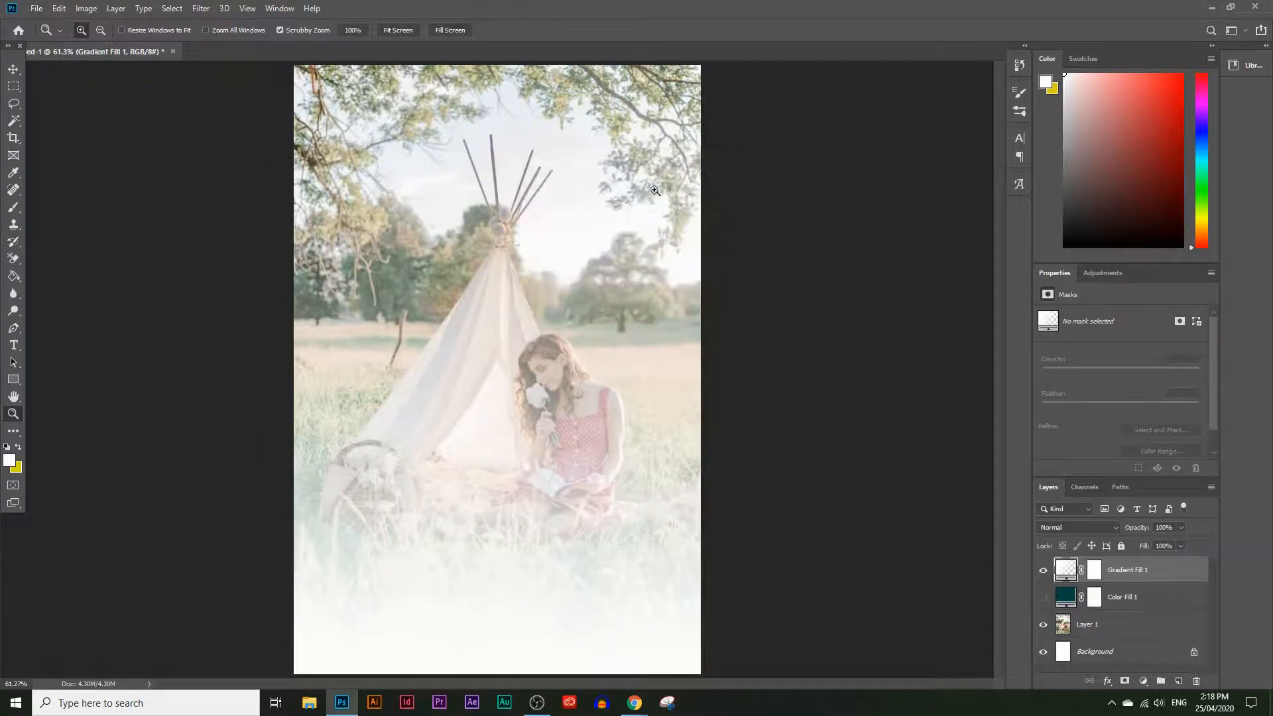
click(1043, 570)
Step: Add a Pattern fill layer with the purple-blue pattern at 100% scale in Normal blend mode, and hide it
click(1143, 682)
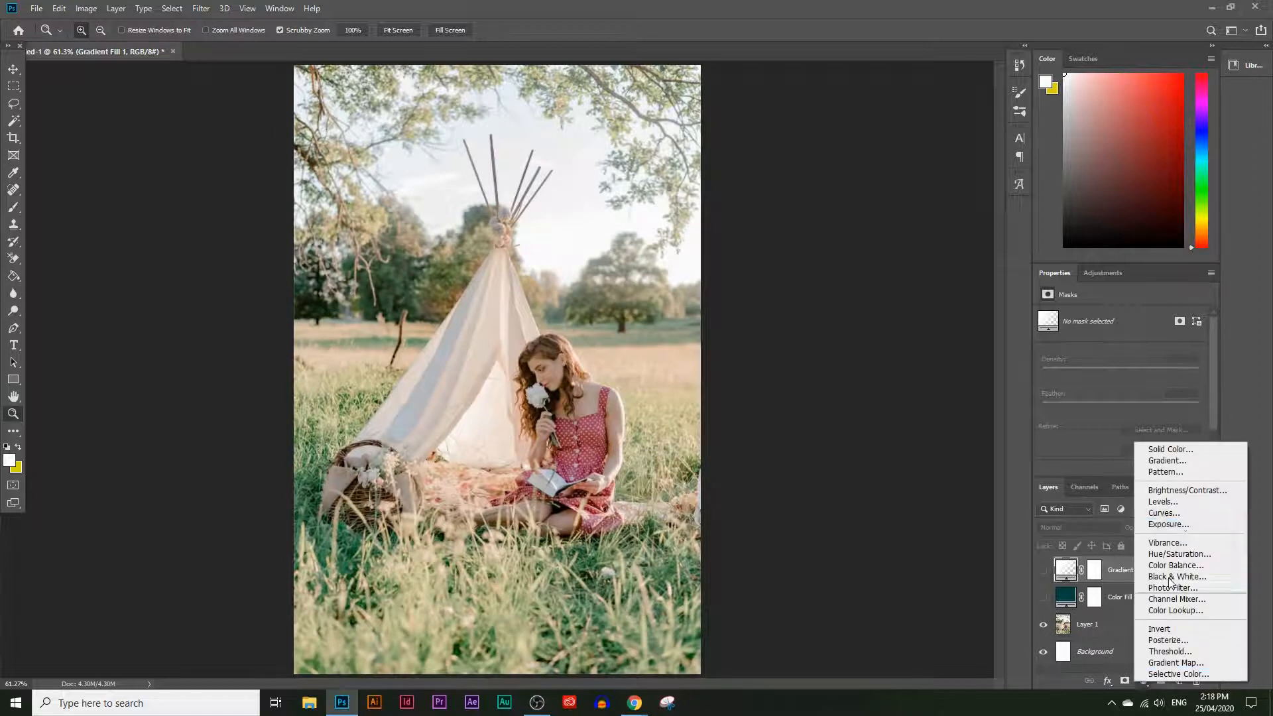
click(1185, 479)
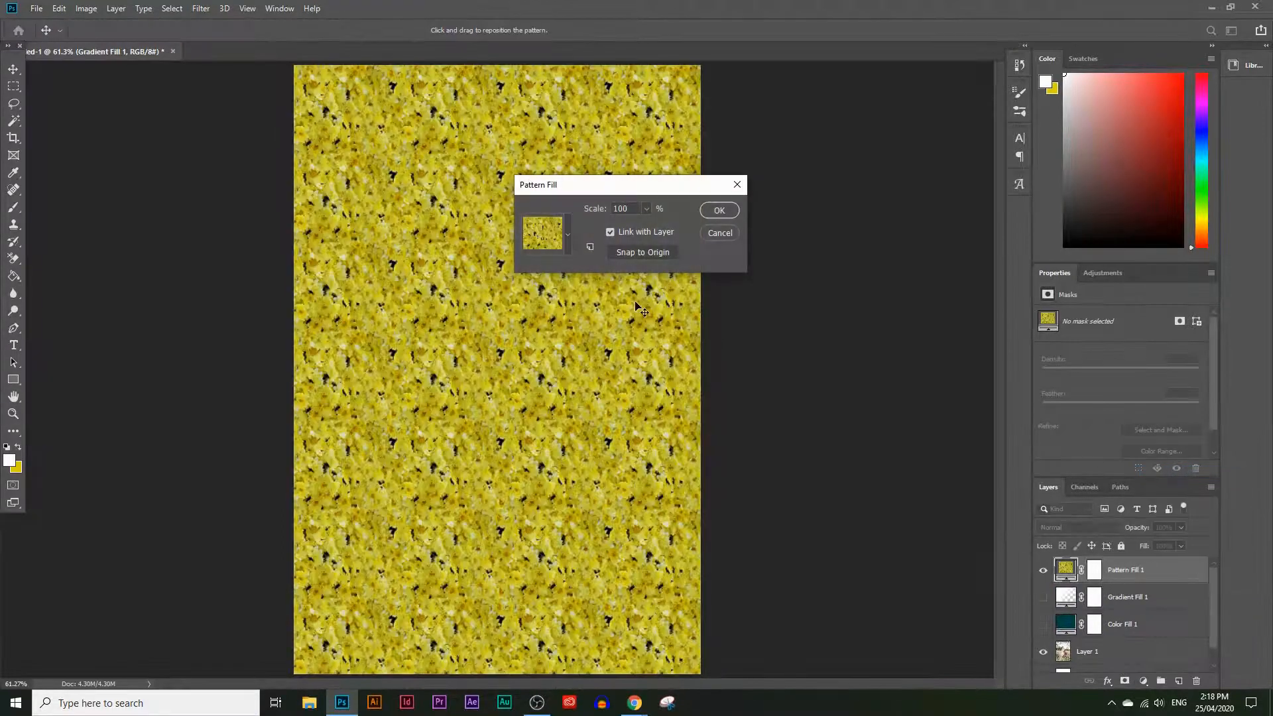
click(535, 247)
click(477, 317)
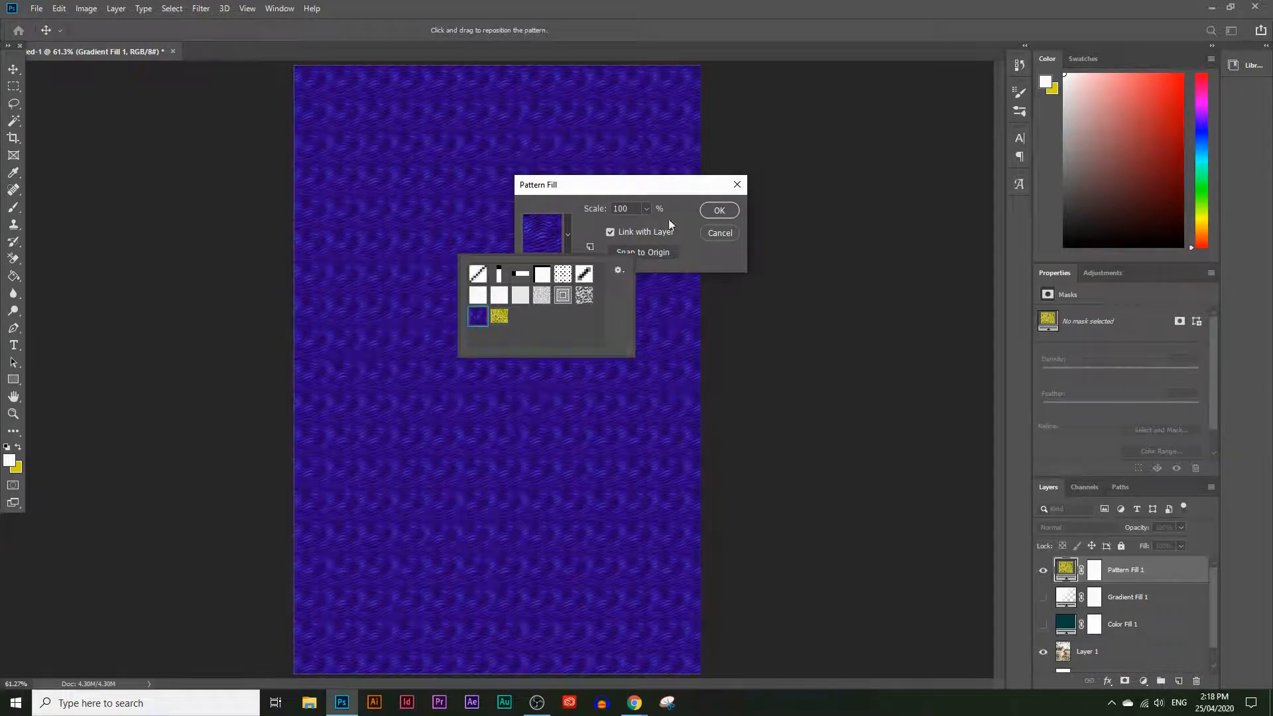
click(716, 211)
click(717, 212)
key(z)
click(1105, 528)
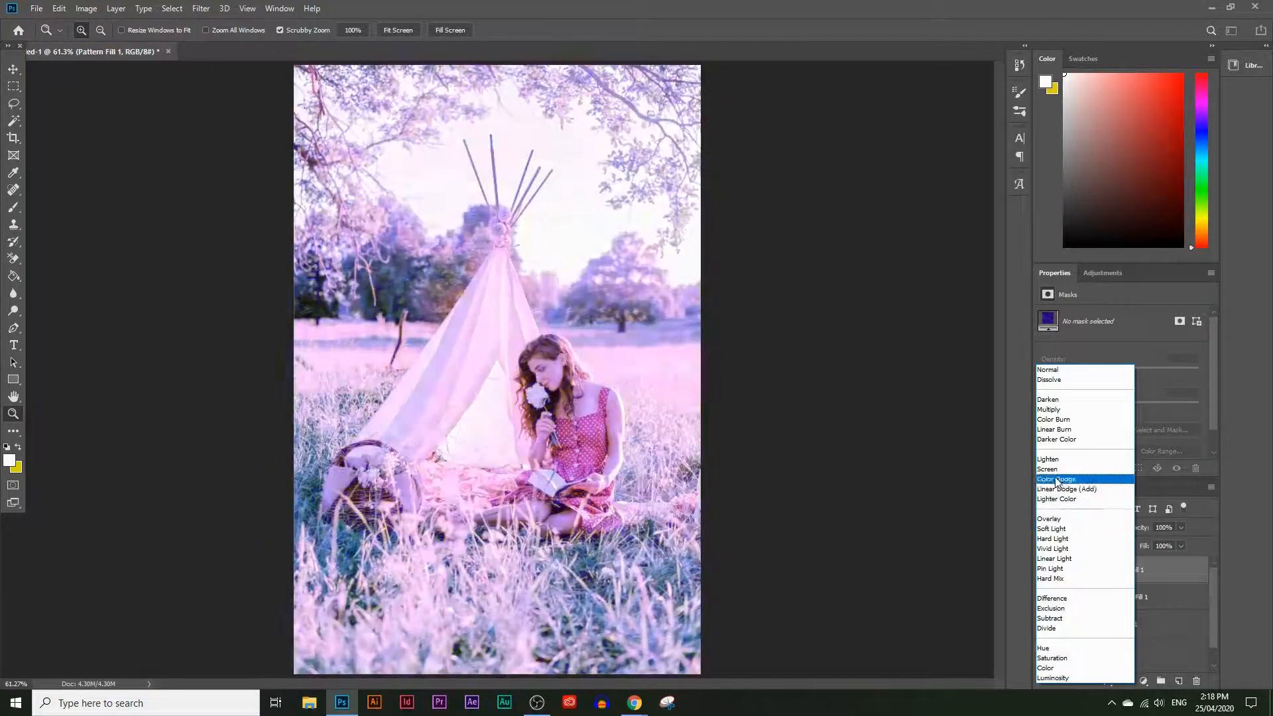
click(1155, 569)
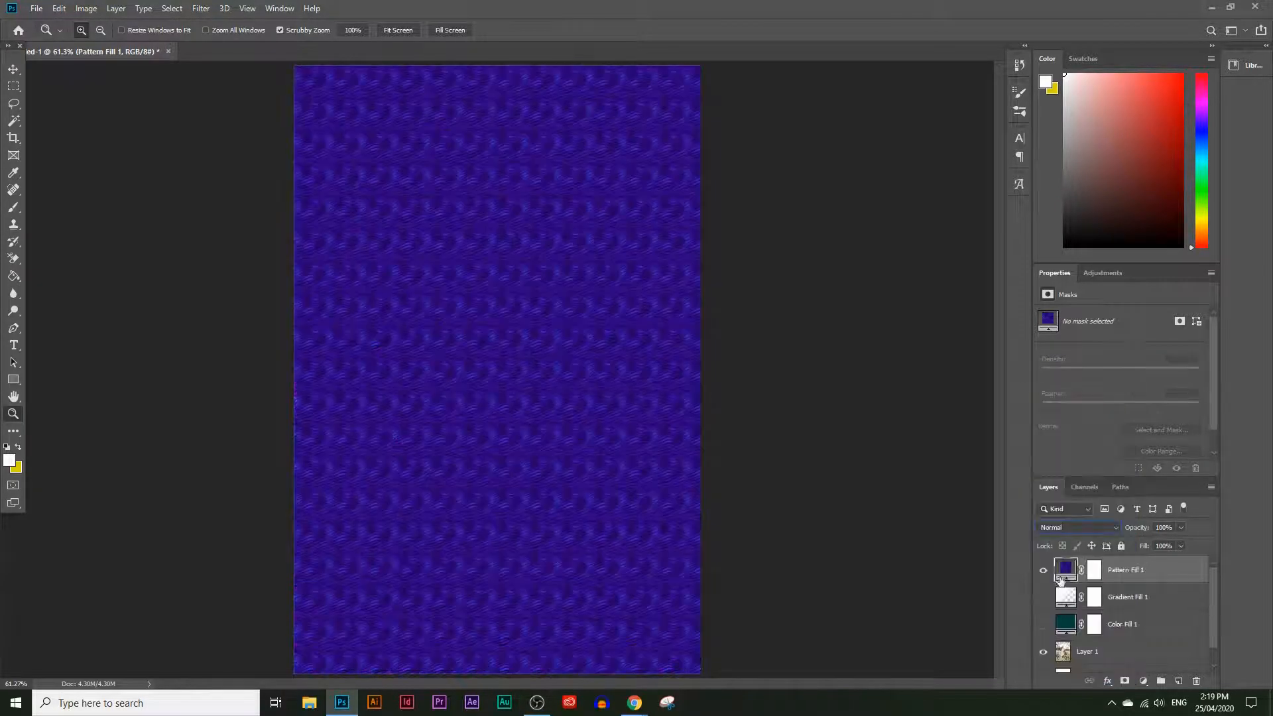
click(1042, 569)
Step: Add a Brightness/Contrast adjustment layer with brightness -32 and contrast 37, and compare the photo with and without it
click(1142, 681)
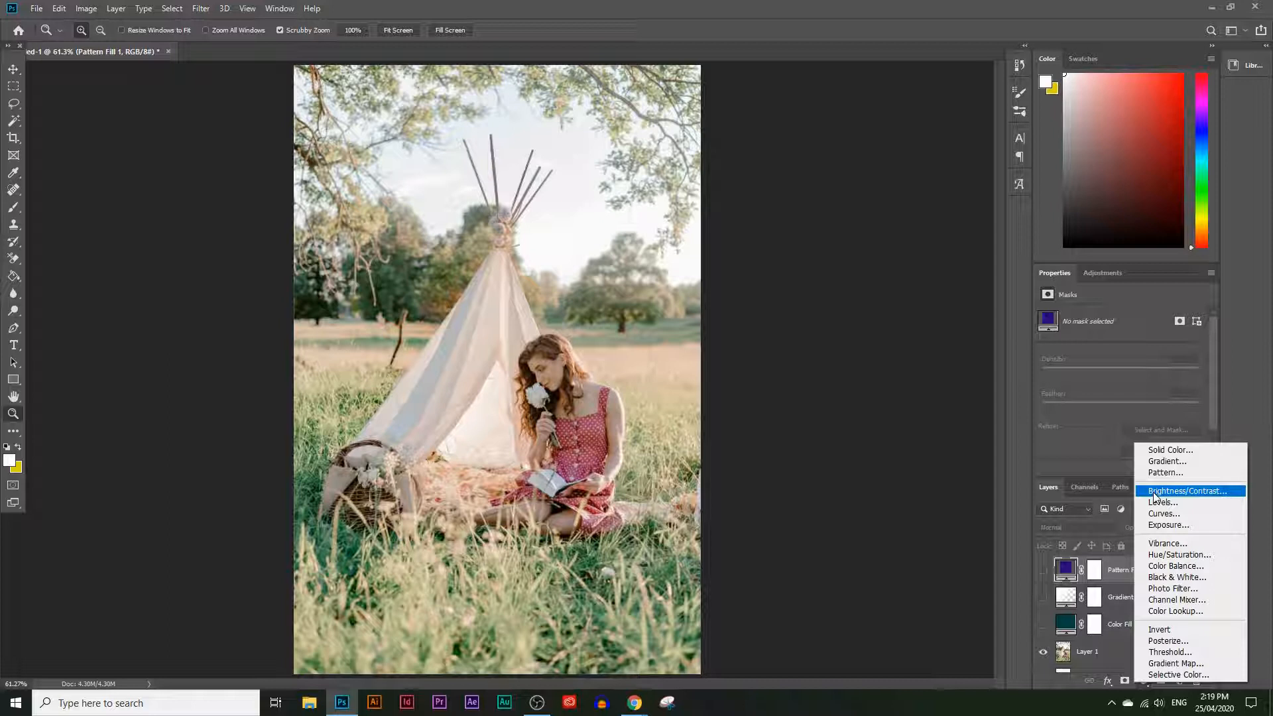
click(1154, 497)
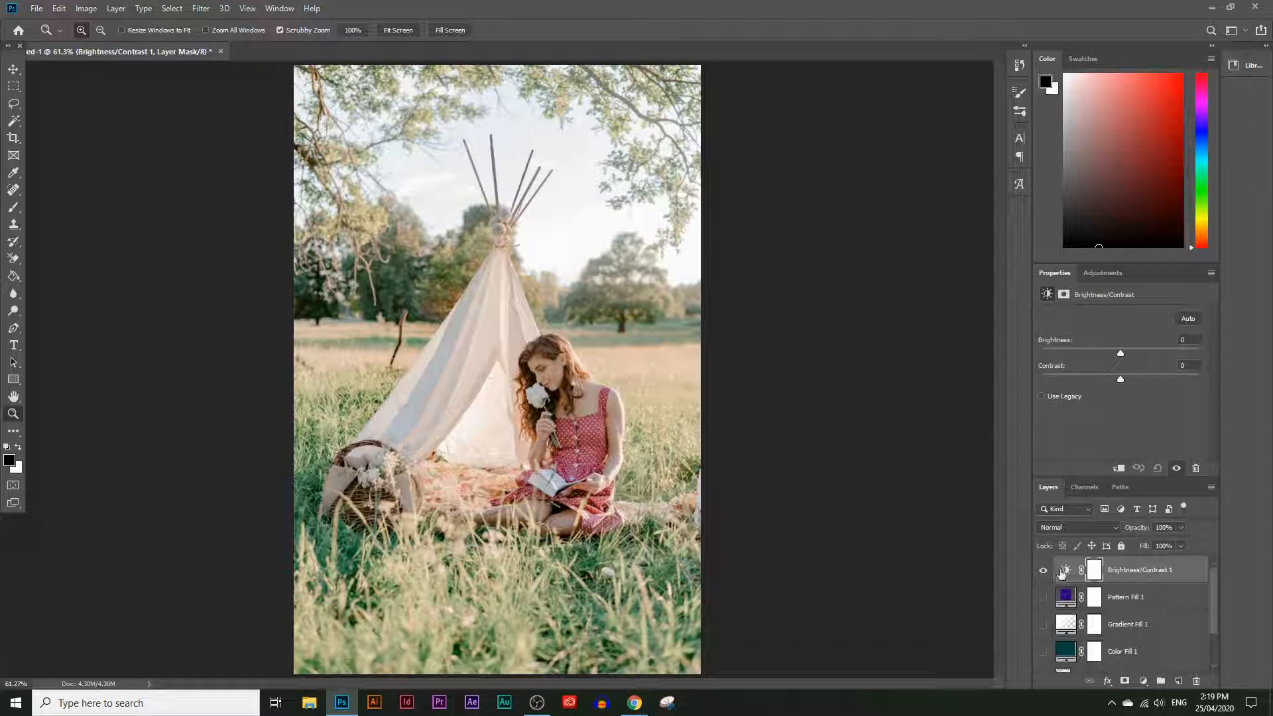
click(1065, 569)
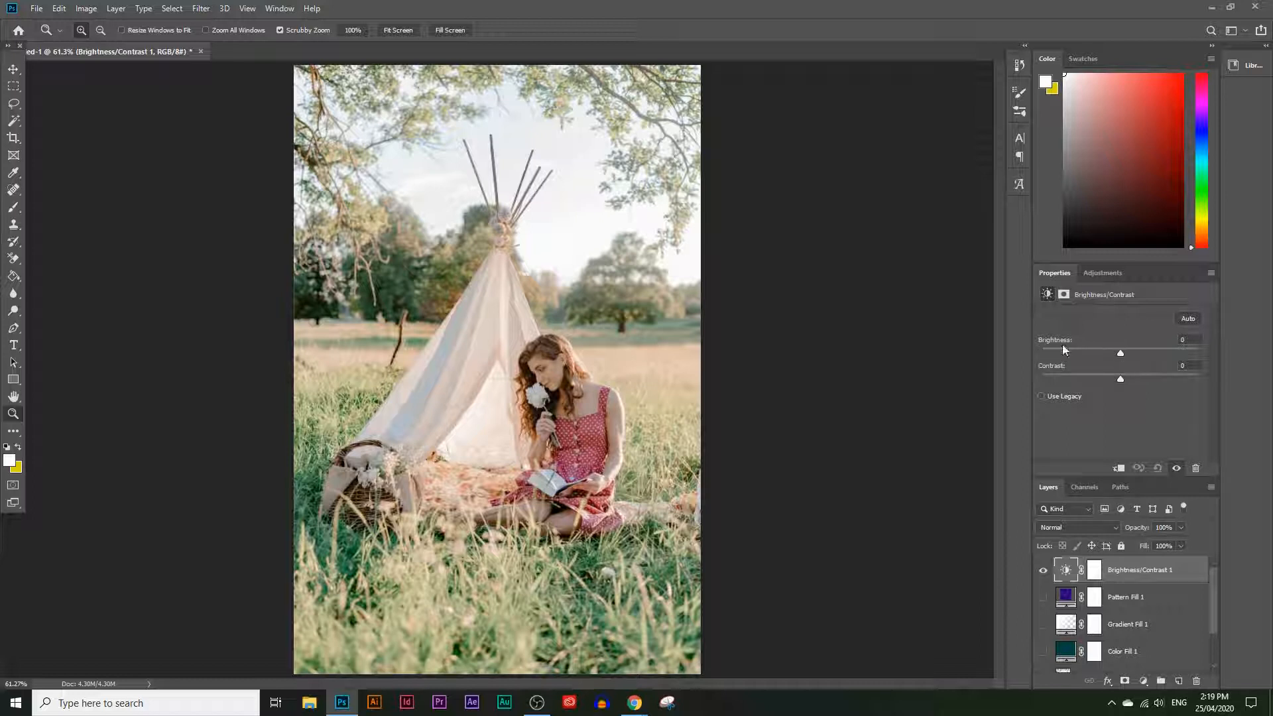
drag(1121, 352, 1097, 358)
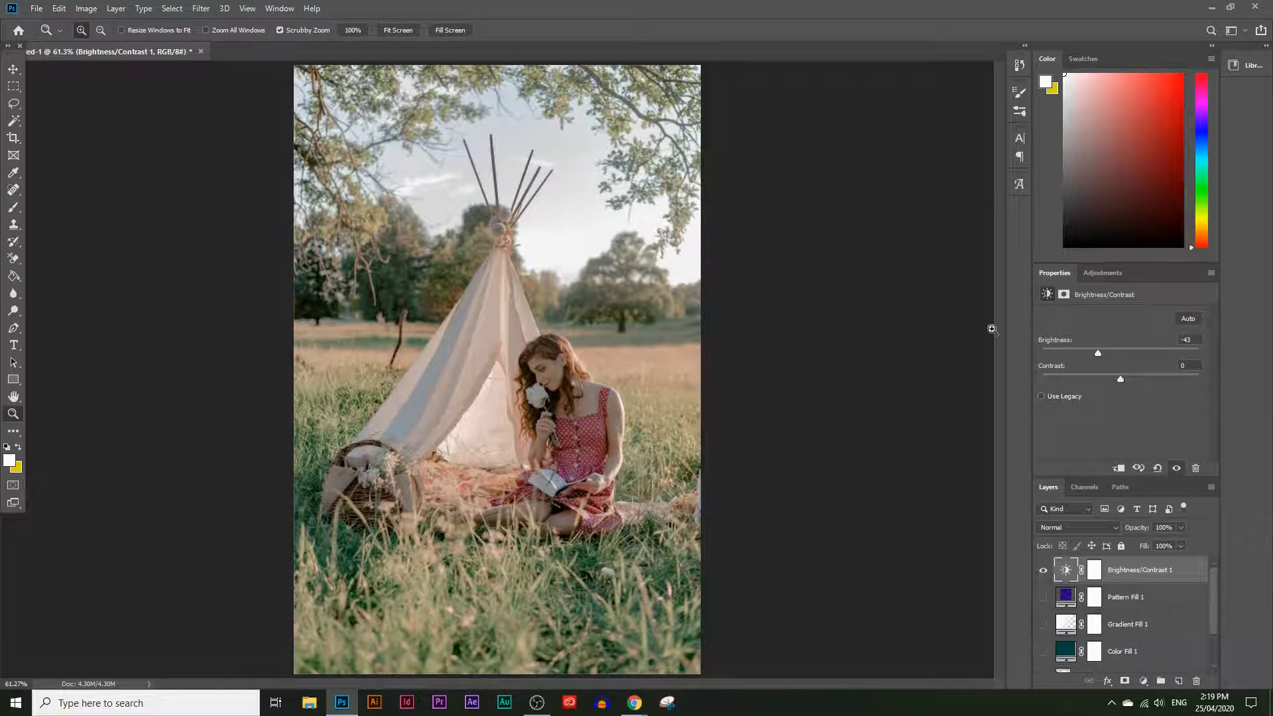
mouse_move(1123, 381)
mouse_down()
mouse_move(1141, 384)
mouse_move(1059, 371)
mouse_move(1145, 379)
mouse_up()
drag(1097, 355, 1104, 357)
click(1044, 570)
click(1044, 571)
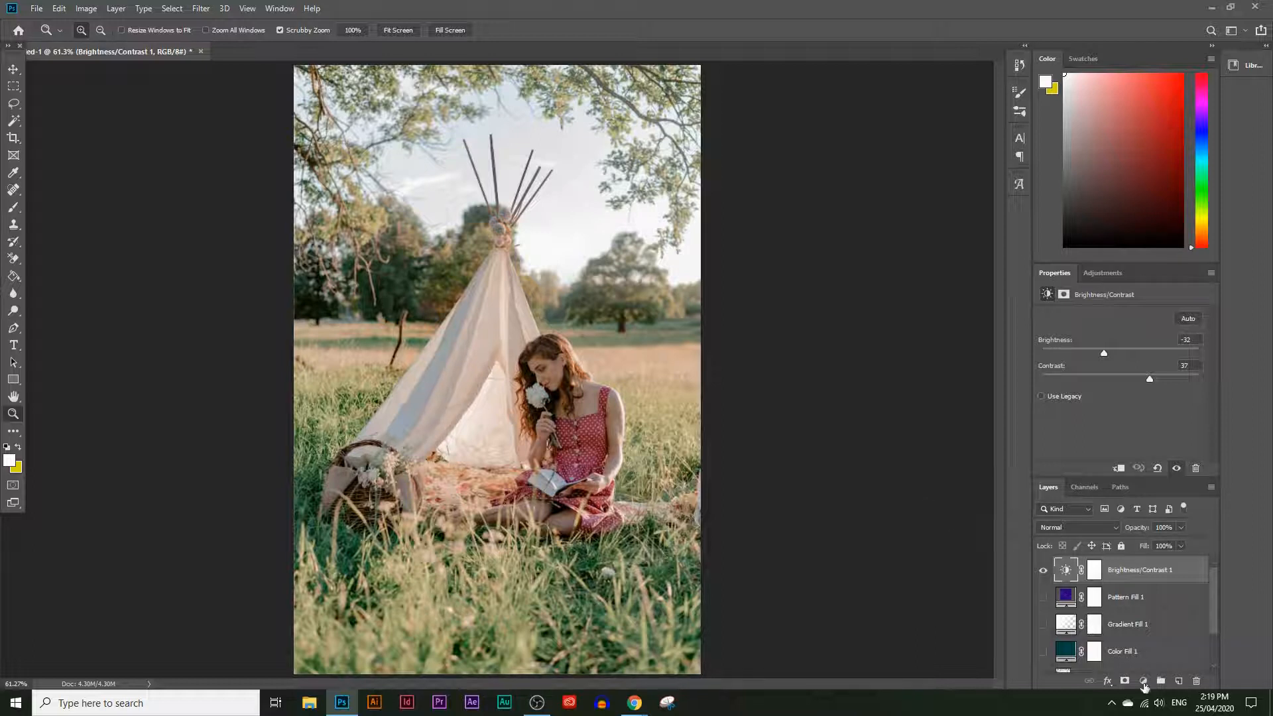
Step: Add a Levels adjustment layer with RGB input levels of 0, 0.71 and 206, and compare the photo with and without it
click(1143, 682)
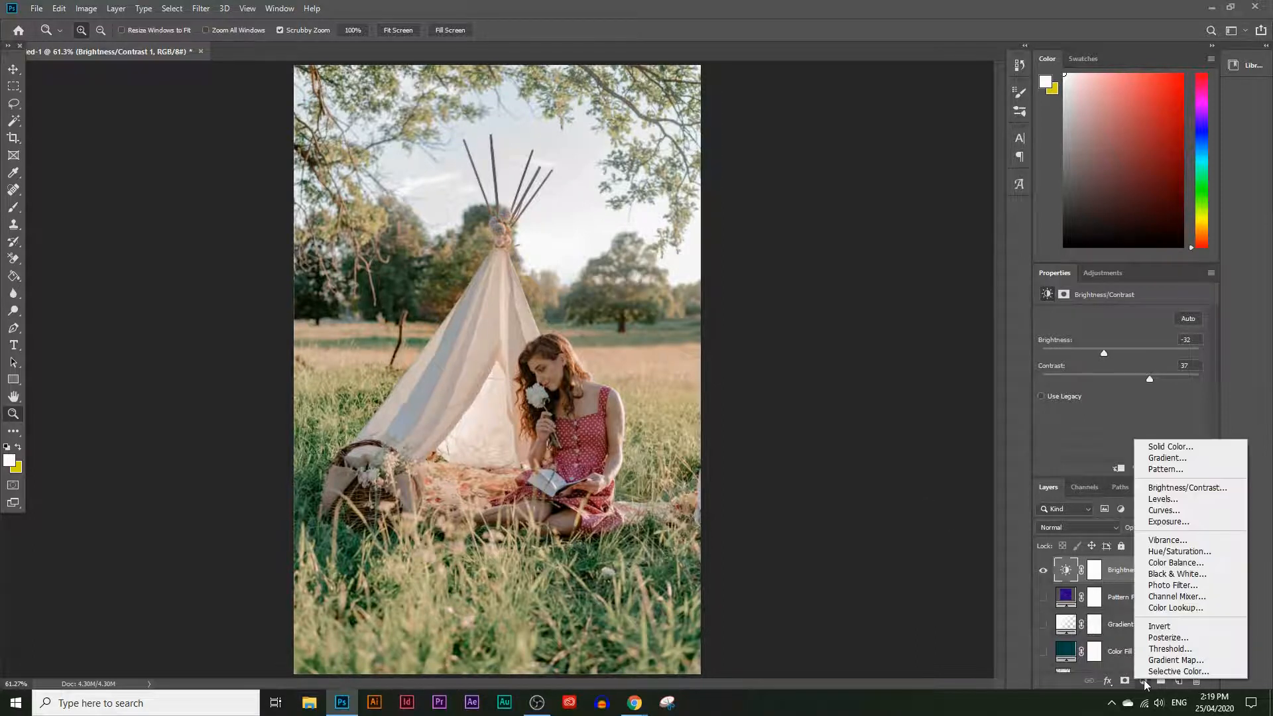
click(1173, 502)
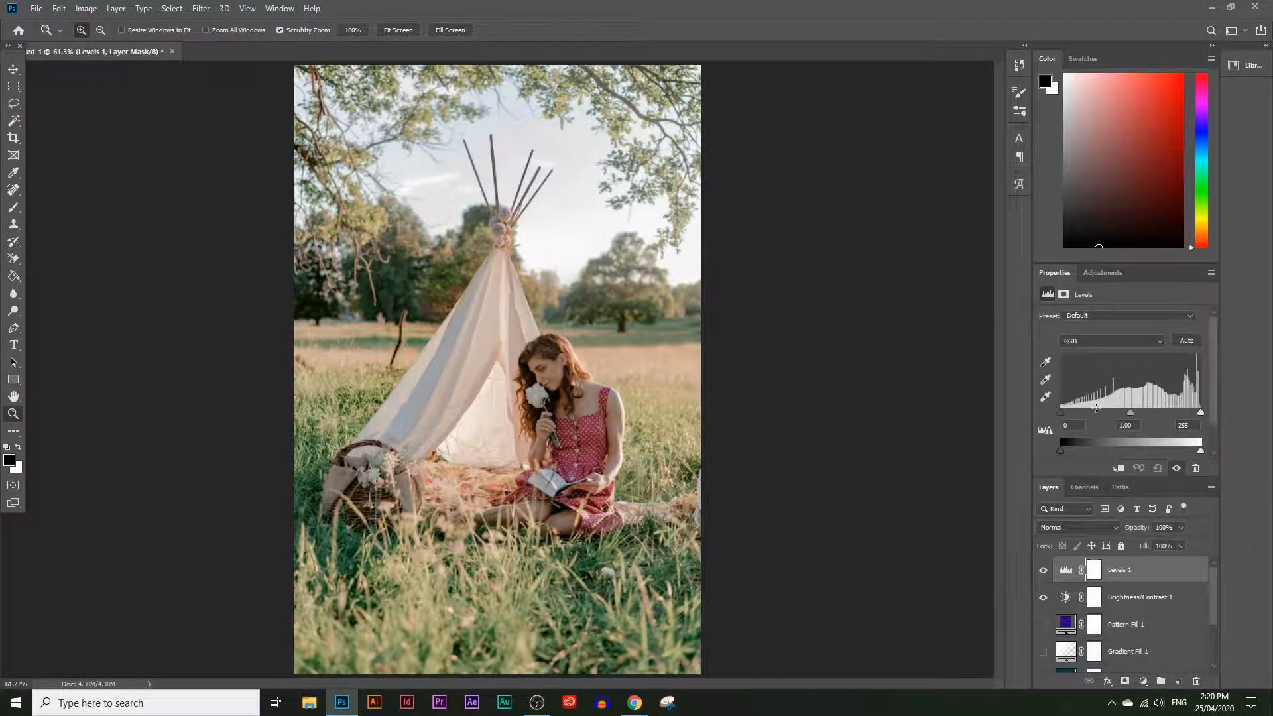
mouse_move(1202, 412)
mouse_down()
mouse_move(1160, 413)
mouse_move(1212, 406)
mouse_up()
mouse_move(1060, 412)
mouse_down()
mouse_move(1083, 413)
mouse_move(1044, 416)
mouse_up()
mouse_move(1129, 417)
mouse_down()
mouse_move(1104, 416)
mouse_move(1179, 414)
mouse_move(1130, 413)
mouse_up()
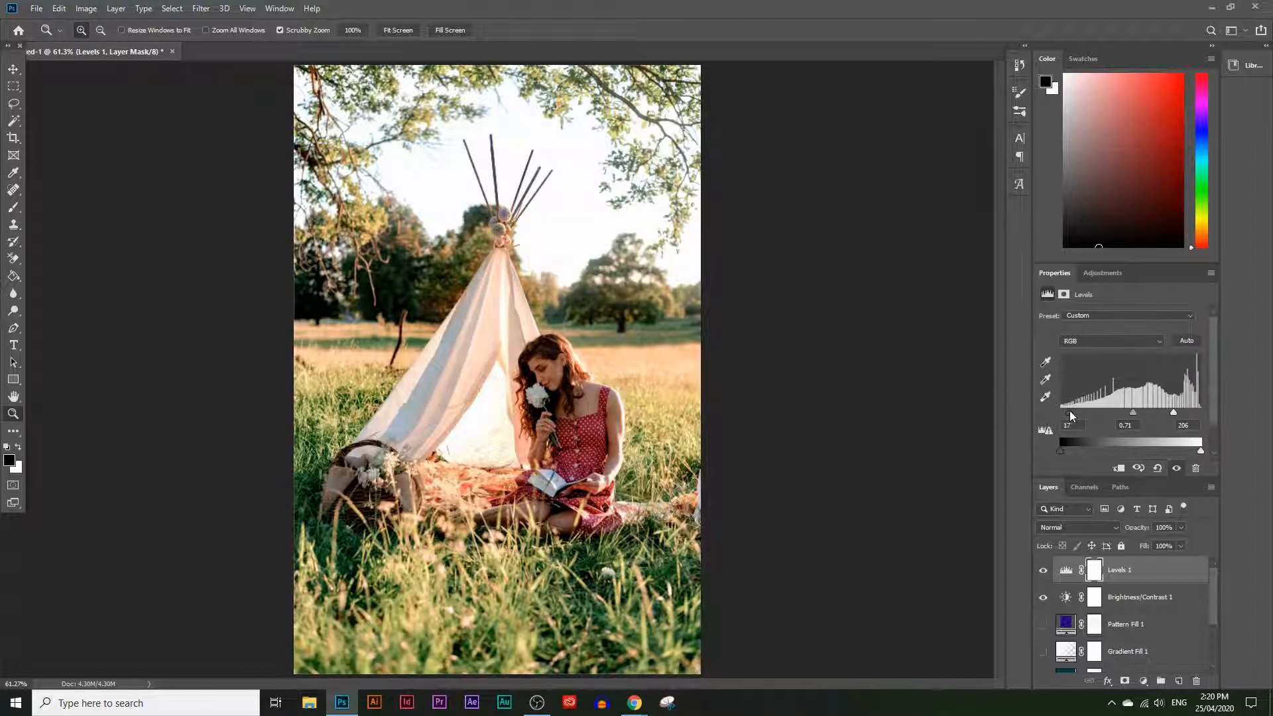
click(1043, 571)
click(1044, 571)
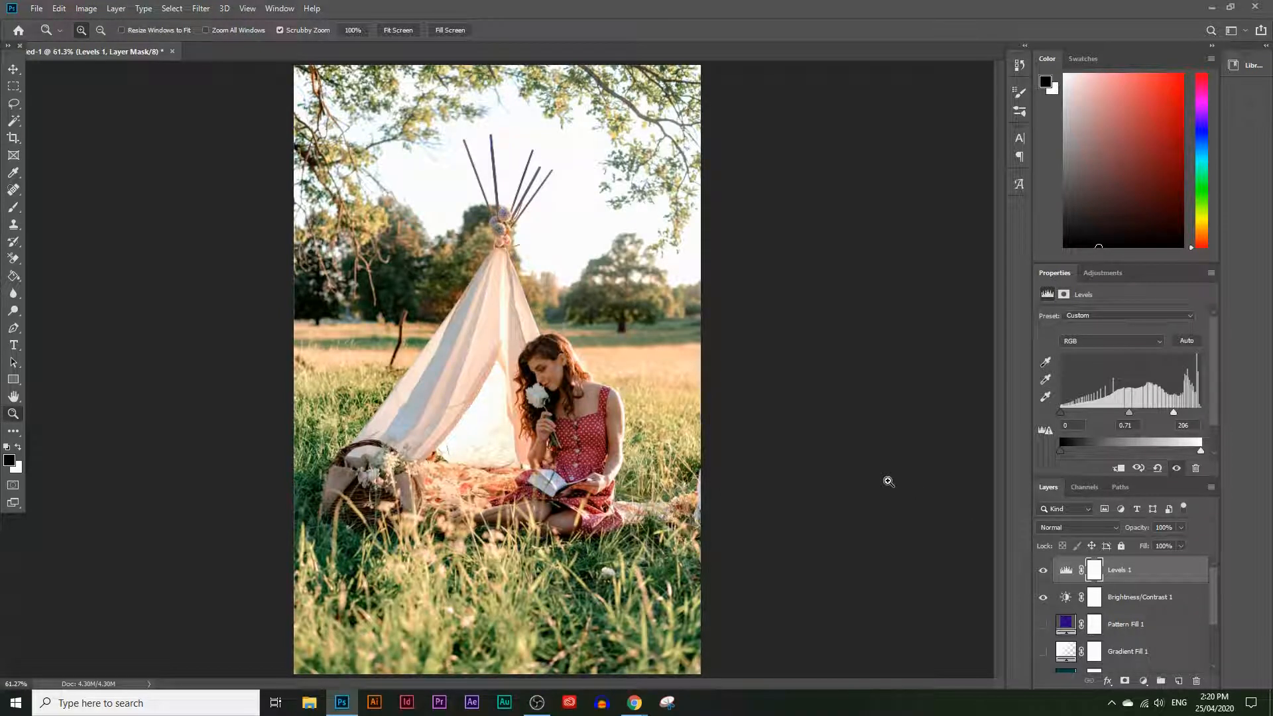
Step: Add a Curves adjustment layer and raise the upper part of the RGB curve slightly to brighten the highlights
click(1137, 682)
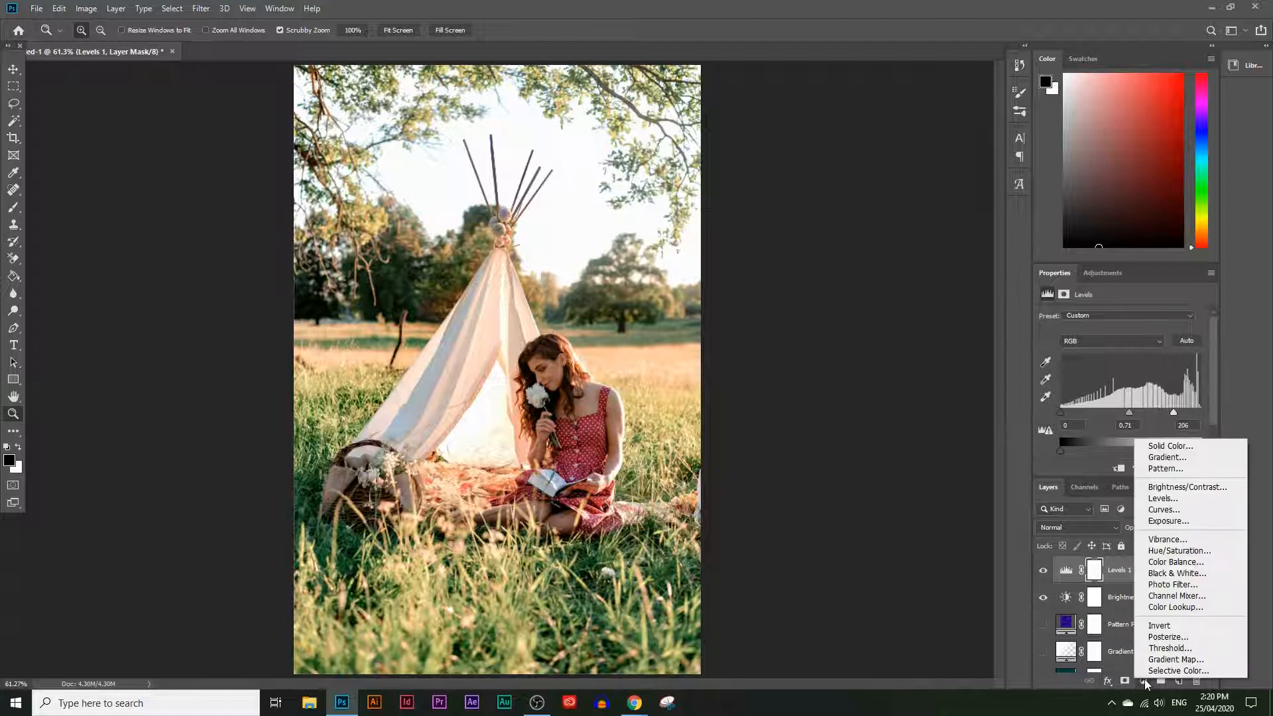
click(1199, 514)
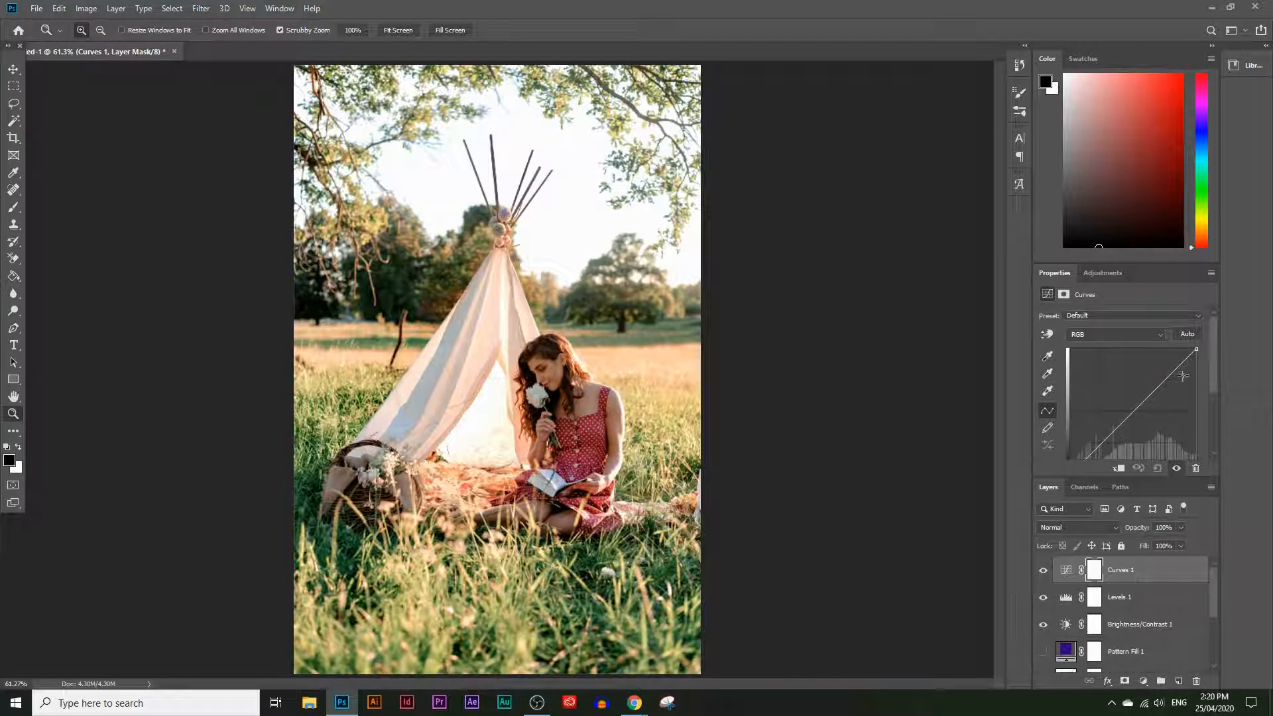
drag(1169, 376, 1164, 374)
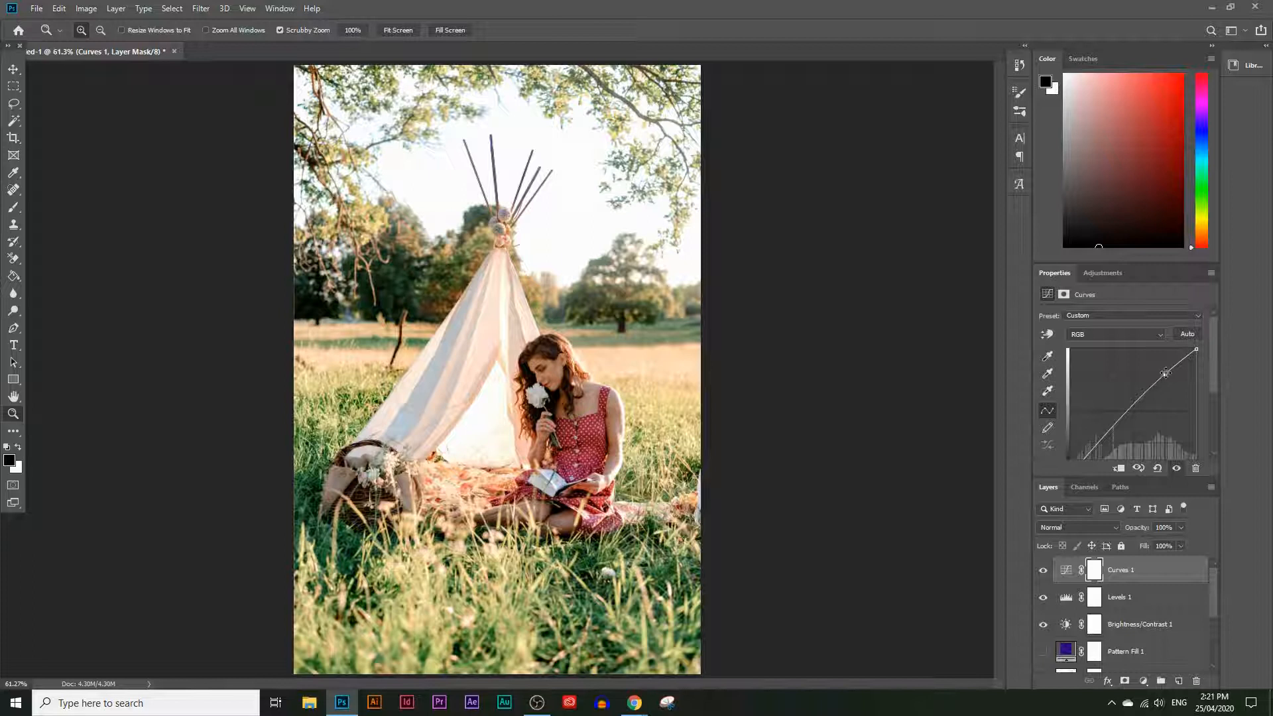
Step: Shape the RGB curve into a strong S with raised highlights and lowered shadows, and hide the Curves layer
drag(1165, 374, 1155, 368)
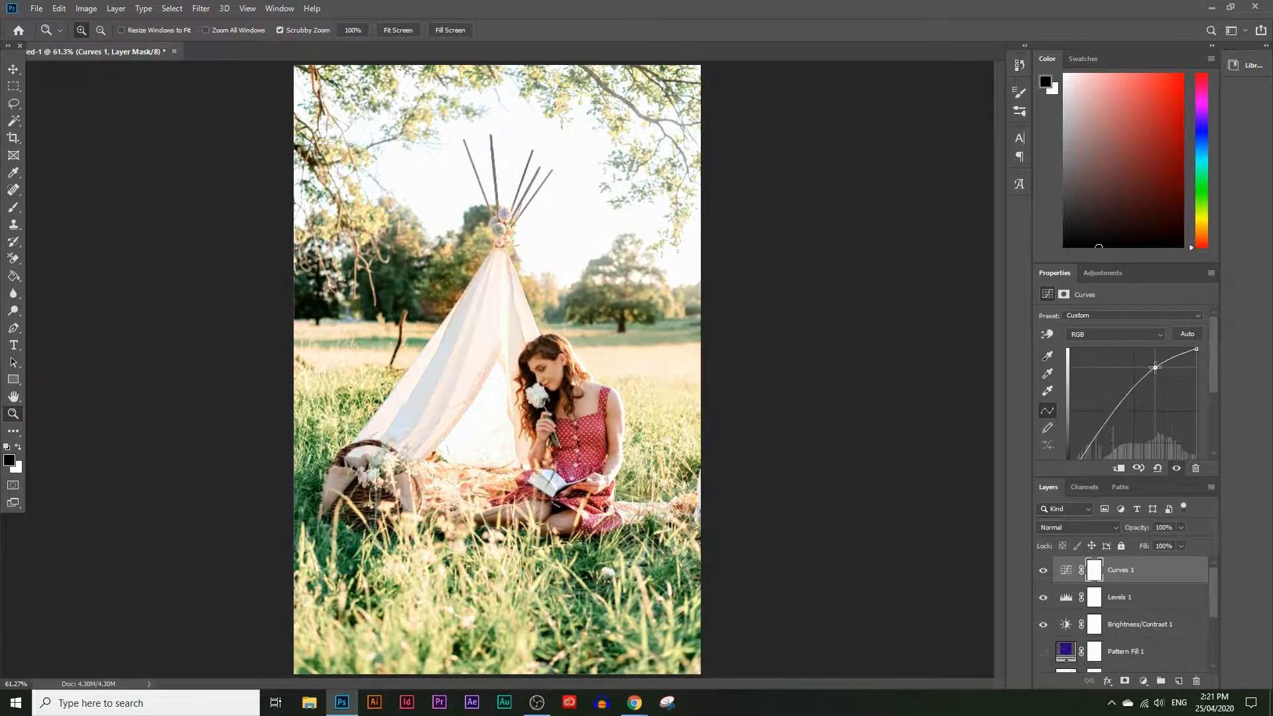
drag(1111, 418, 1143, 398)
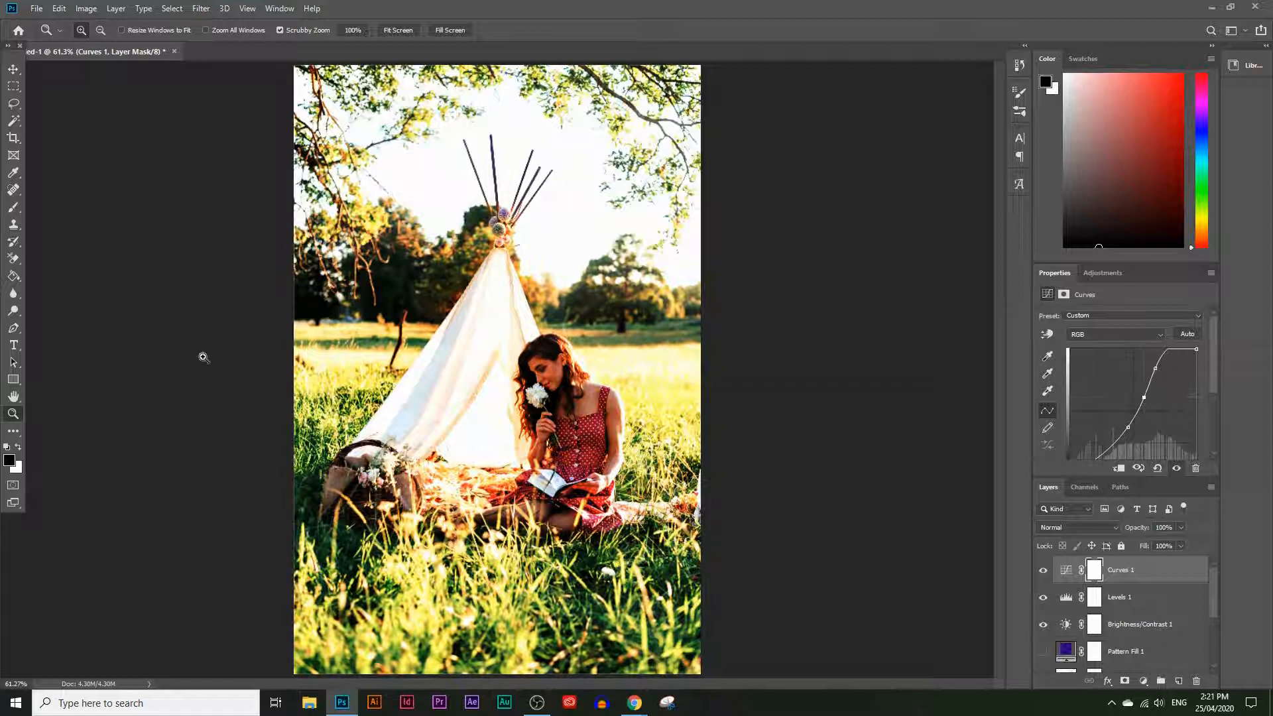
click(1043, 570)
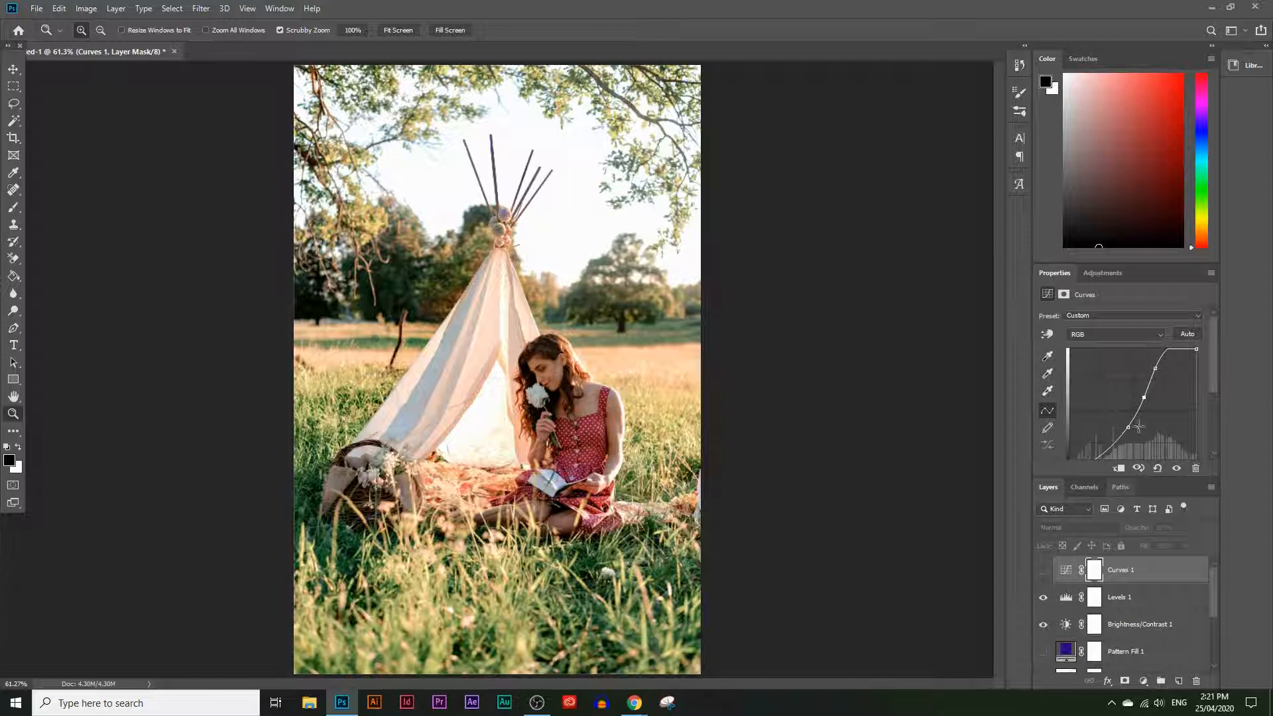
drag(1144, 393, 1128, 436)
drag(1154, 370, 1161, 374)
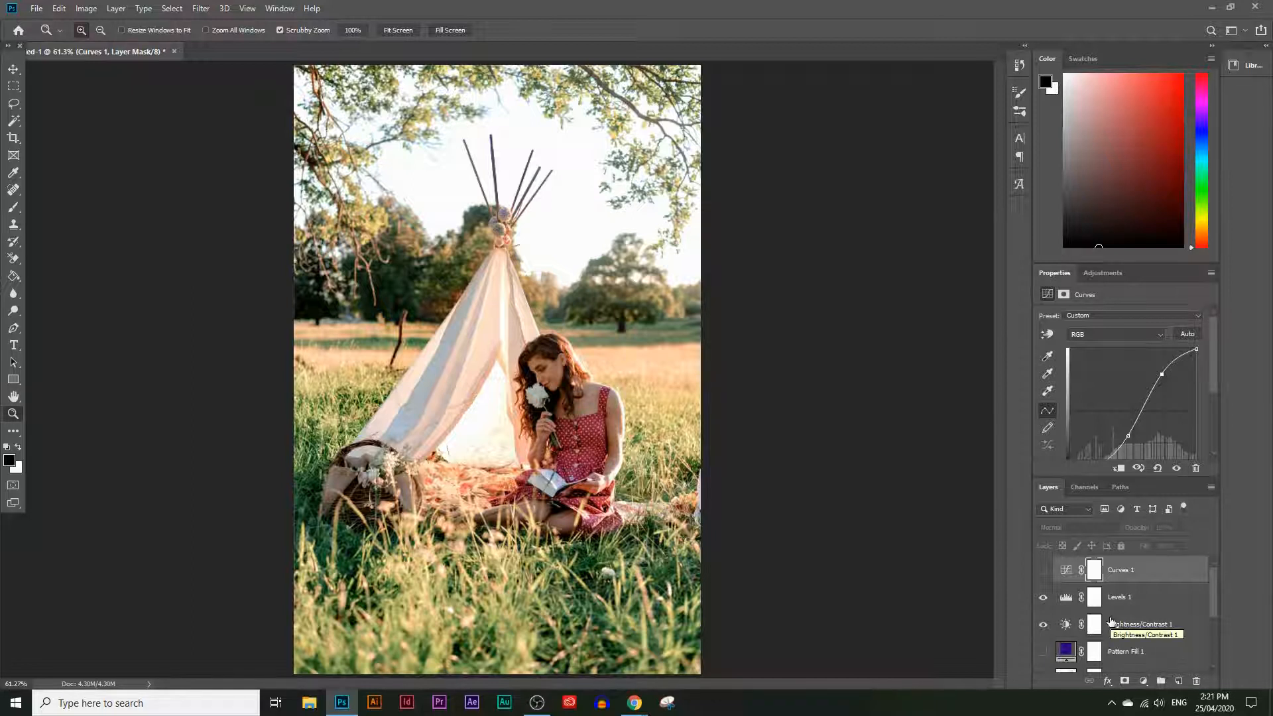
Step: Add an Exposure adjustment layer on top with exposure -0.28 and gamma correction 0.69
click(1143, 679)
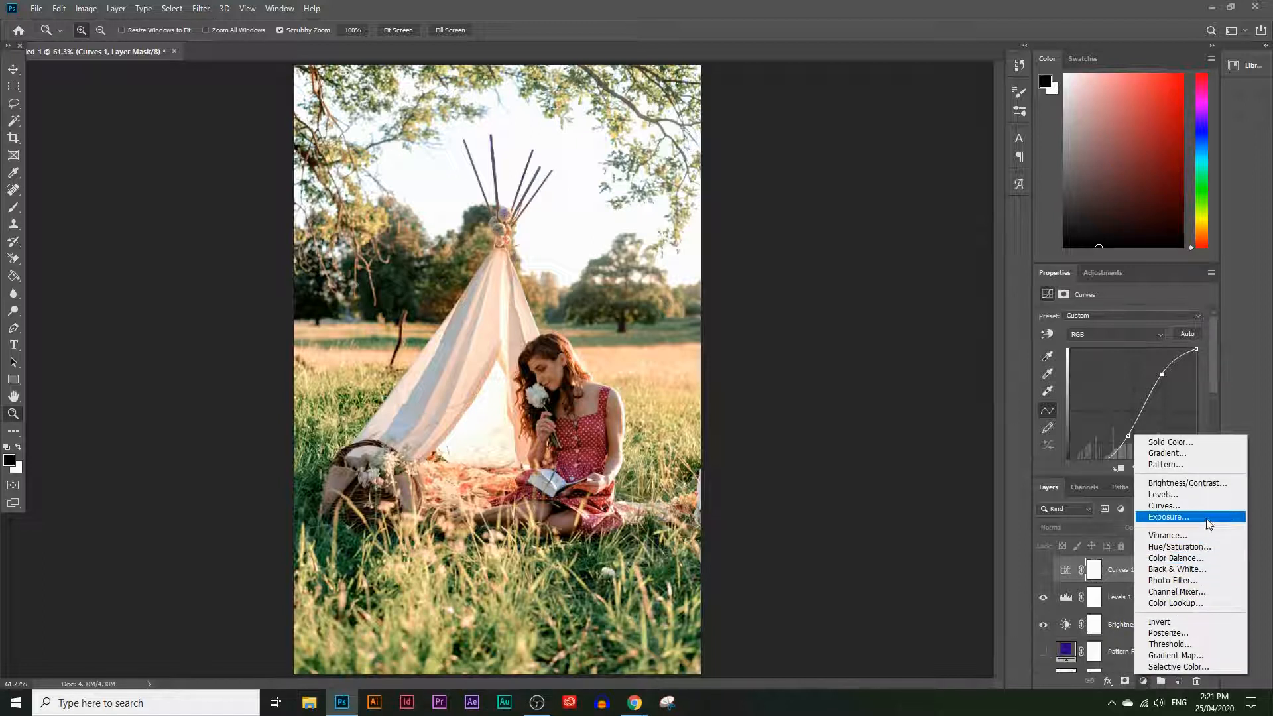
click(1170, 517)
mouse_move(1119, 347)
mouse_down()
mouse_move(1107, 349)
mouse_move(1123, 350)
mouse_up()
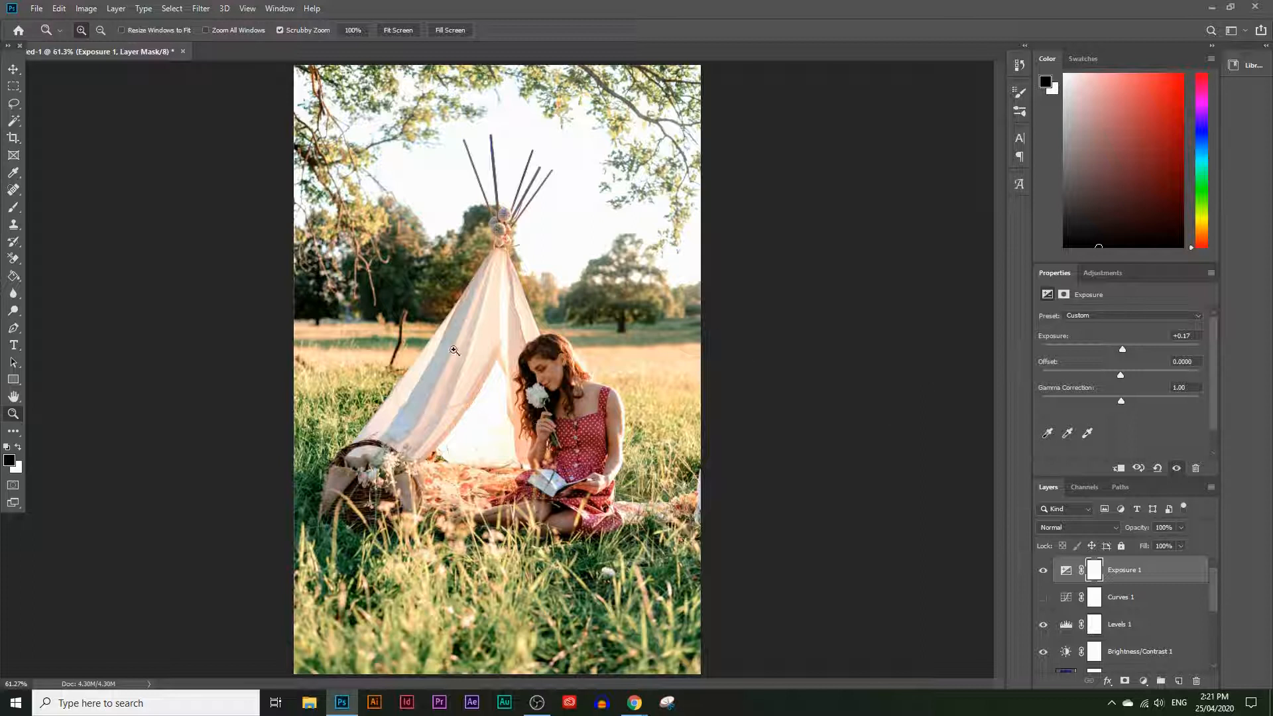
drag(1123, 348, 1129, 402)
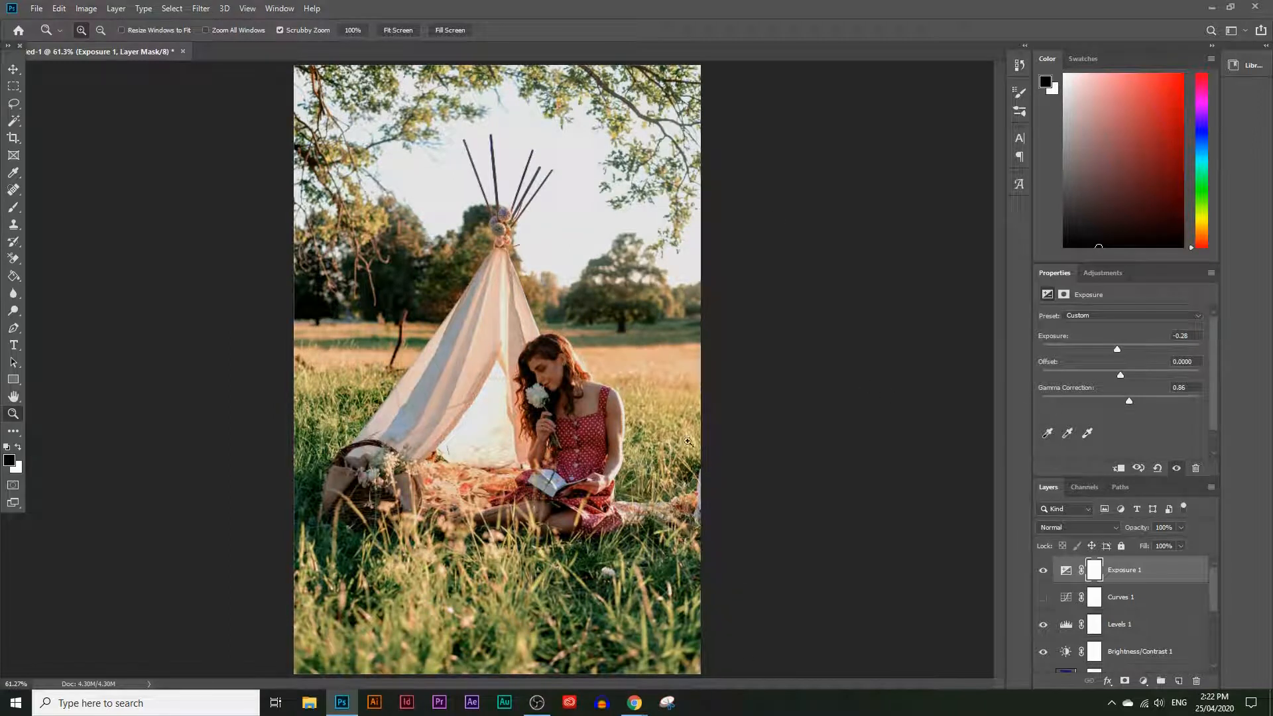
drag(1131, 399, 1140, 400)
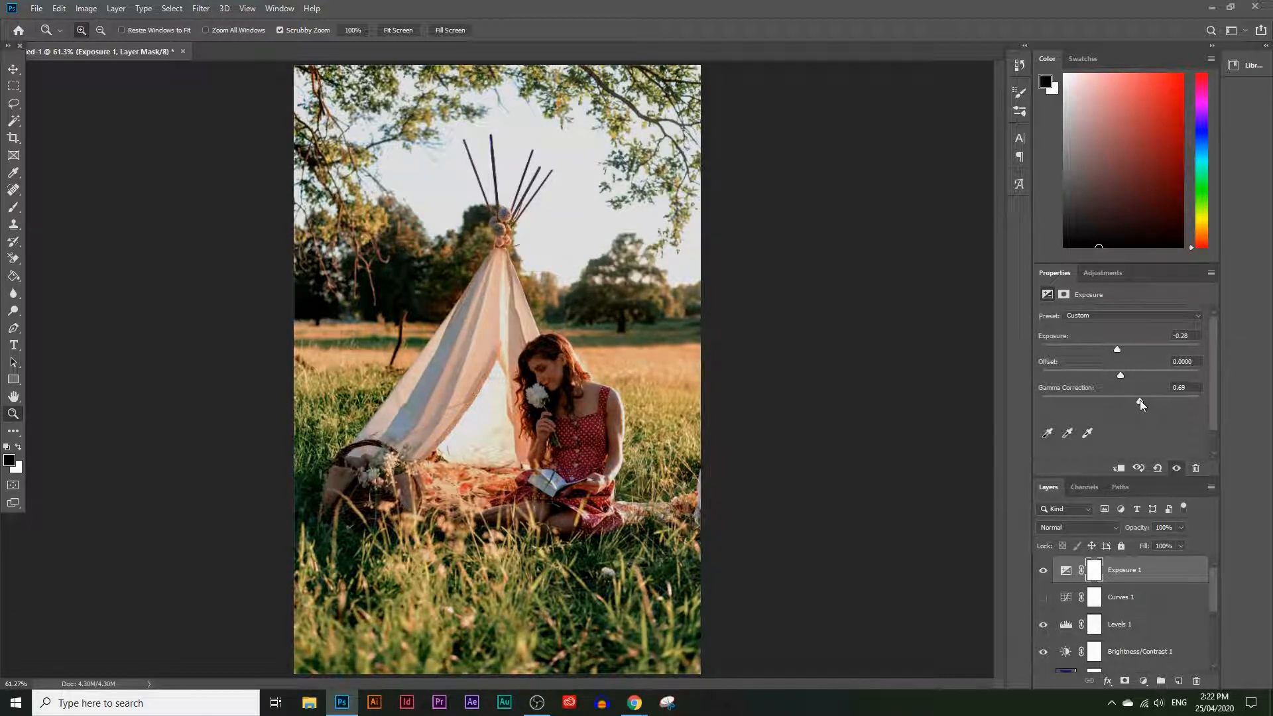
drag(1124, 375, 1120, 375)
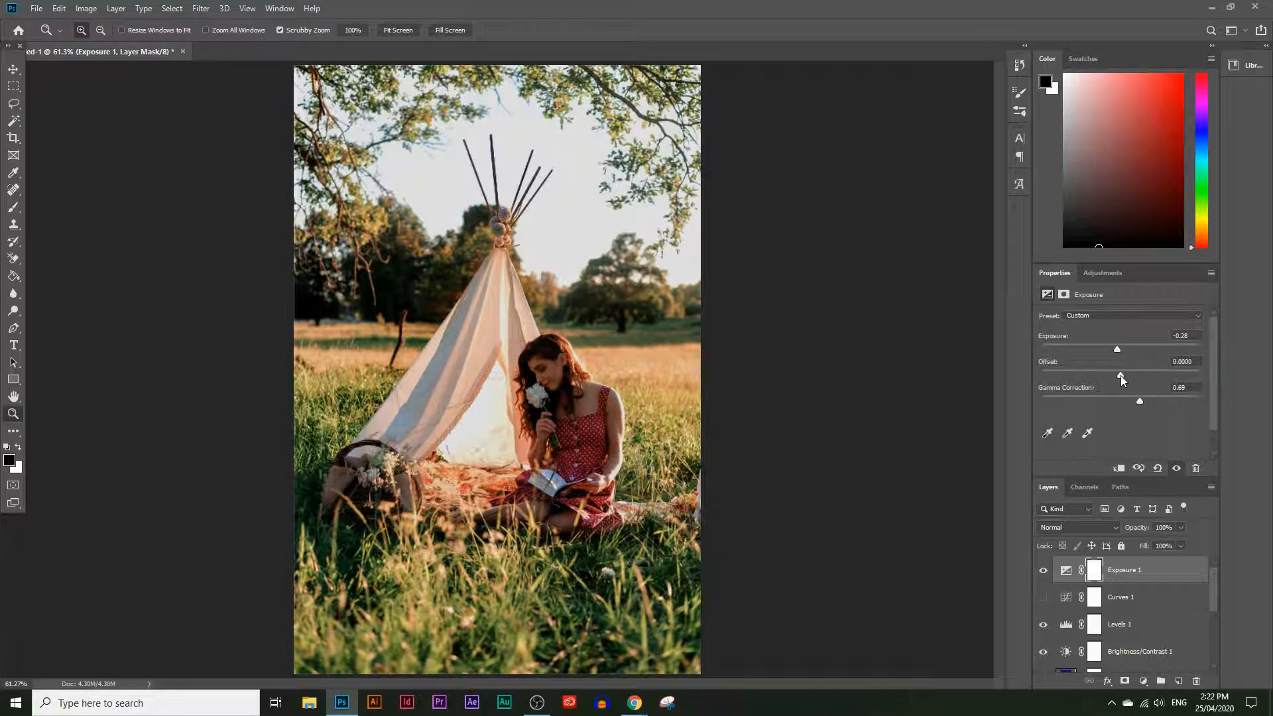
Step: Compare the photo with and without the Exposure layer, and set its offset to -0.0085
click(1043, 571)
click(1043, 571)
click(1042, 571)
click(1043, 572)
click(1043, 571)
click(1043, 572)
drag(1122, 374, 1119, 373)
Step: Readjust the existing Levels layer to RGB input levels of 2, 0.95 and 217
scroll(1129, 586, down, 1)
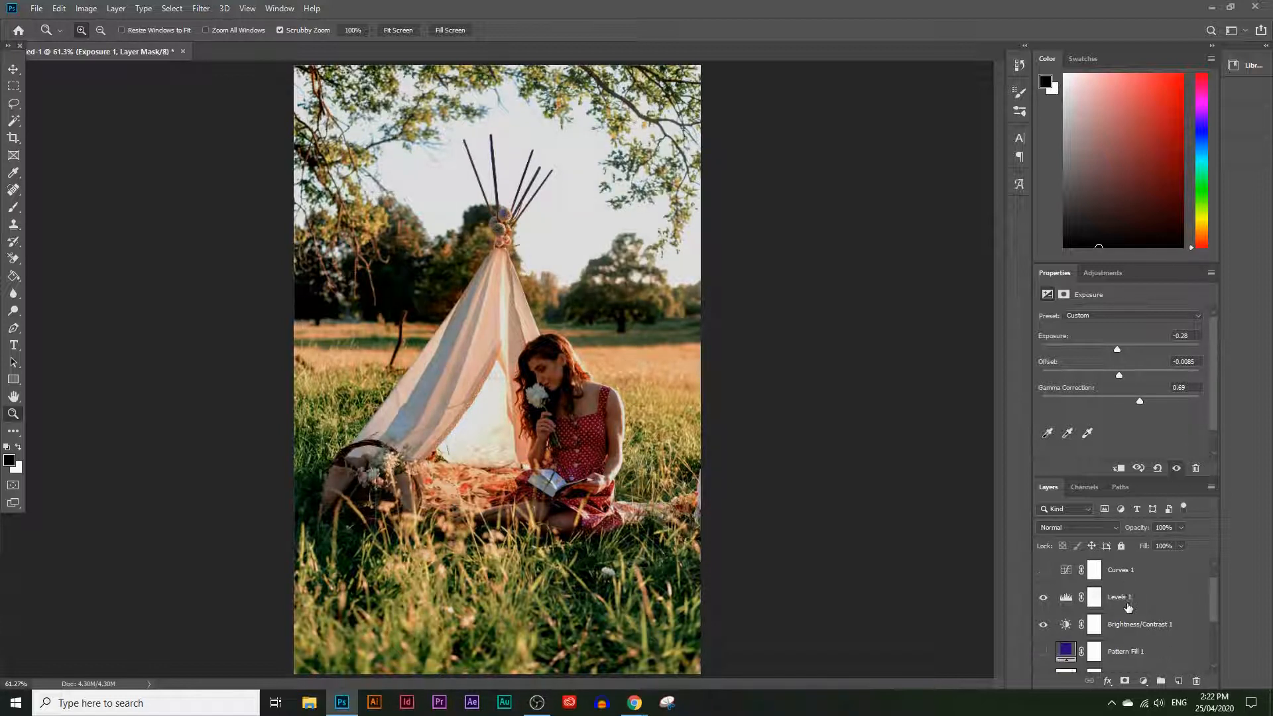
double_click(1126, 598)
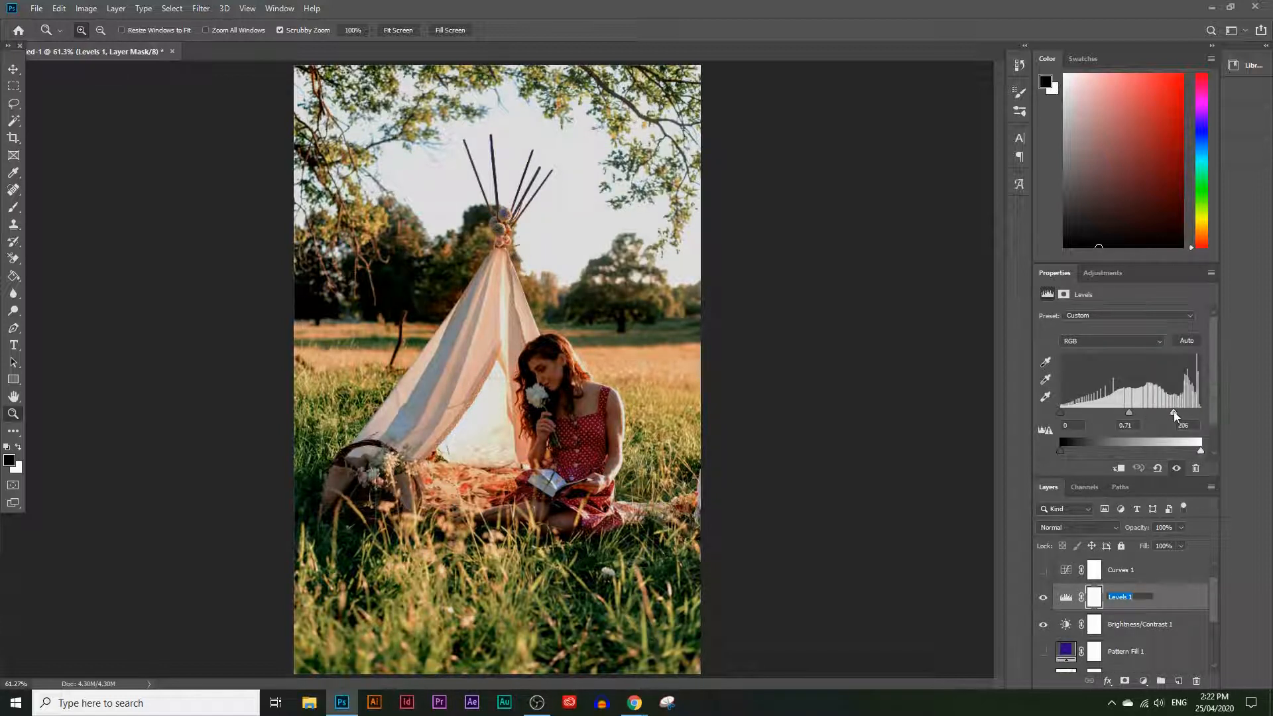
drag(1173, 411, 1180, 411)
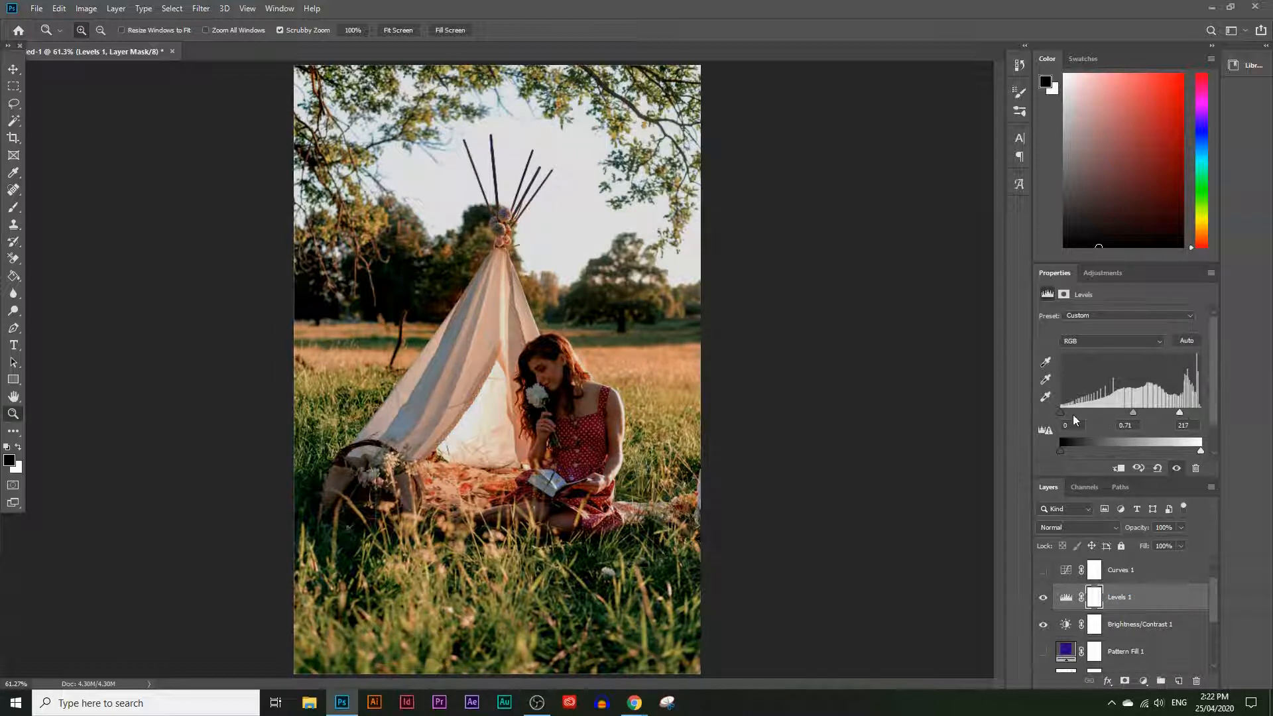
drag(1067, 411, 1121, 413)
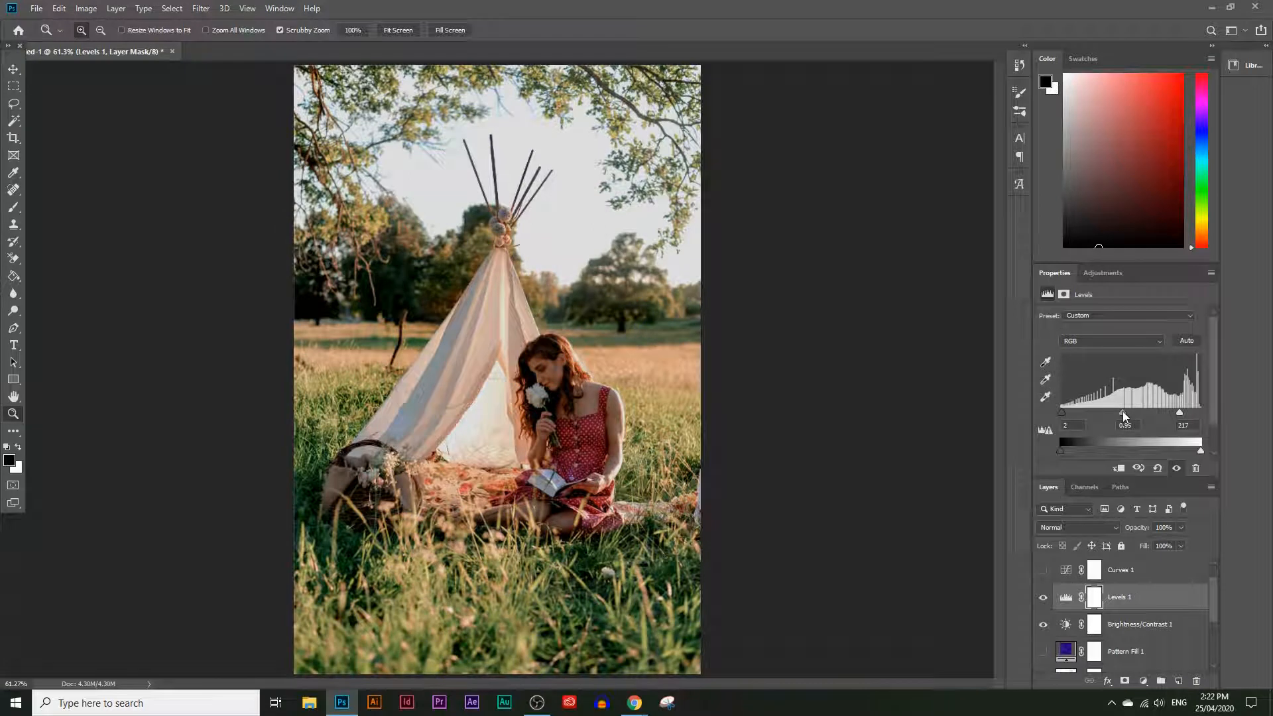
Step: Add a Vibrance adjustment layer above the Exposure layer with vibrance +18 and saturation +16
click(1130, 574)
scroll(1130, 574, up, 1)
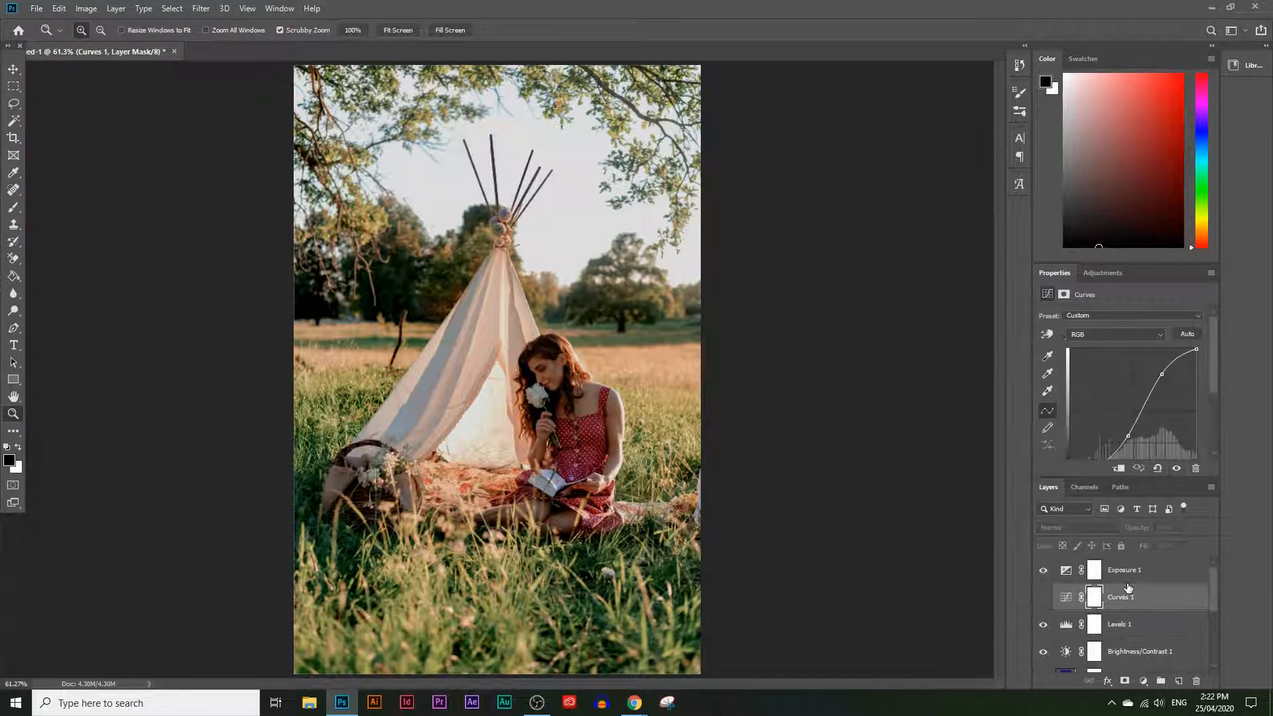
click(1129, 570)
click(1143, 681)
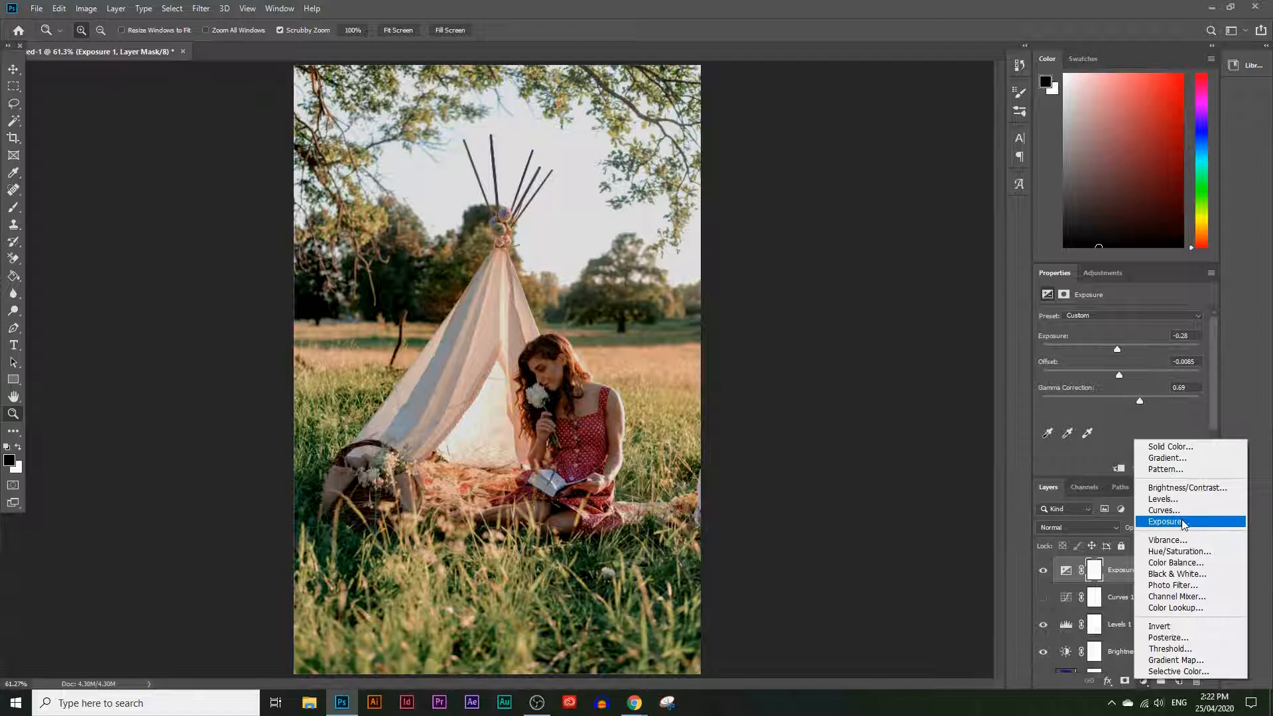
click(1183, 541)
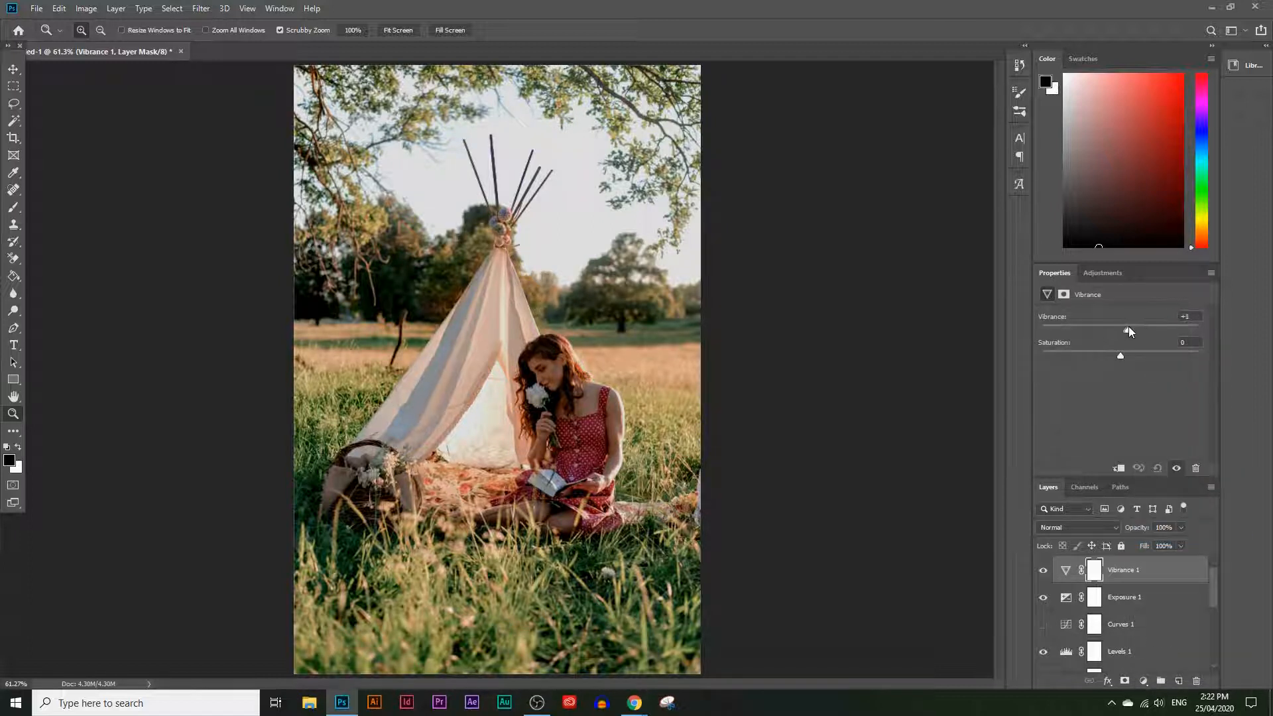
mouse_move(1149, 329)
mouse_down()
mouse_move(1098, 331)
mouse_move(1135, 328)
mouse_up()
drag(1122, 356, 1136, 358)
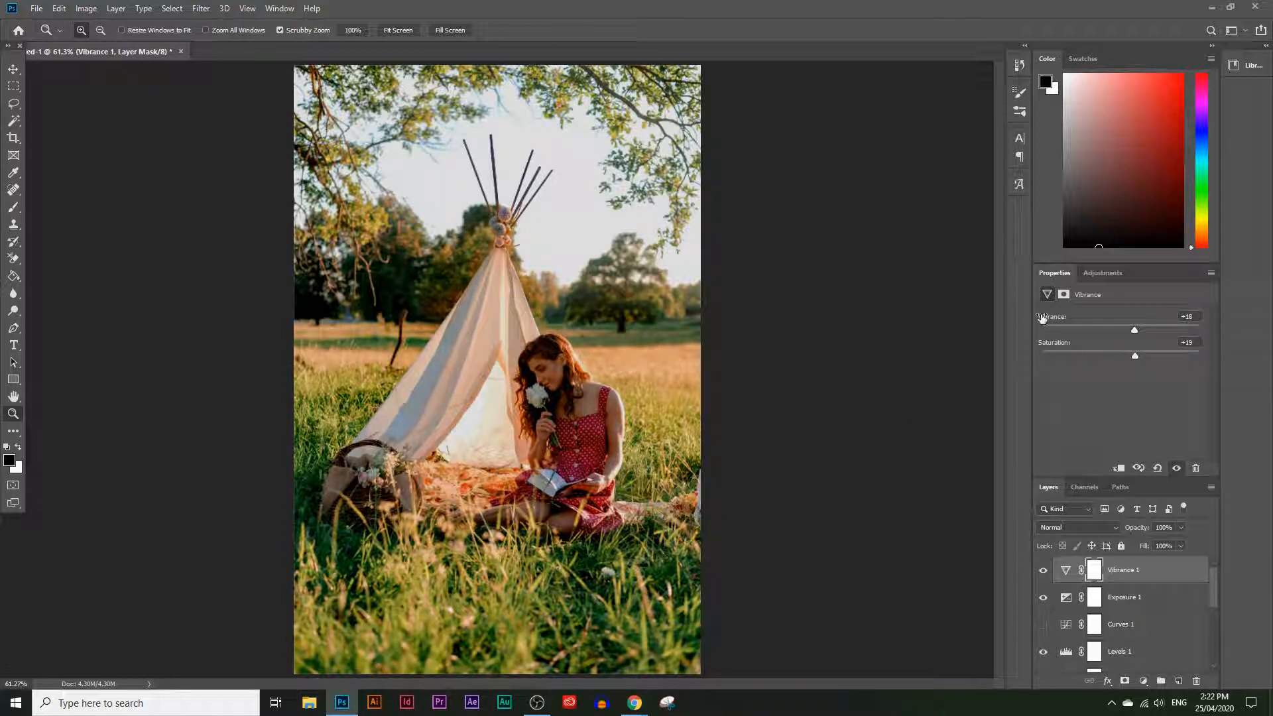
drag(1127, 353, 1130, 354)
Step: Add a Hue/Saturation adjustment layer, try strong desaturation on the Master range, and settle on hue 0 and saturation +4
click(1143, 681)
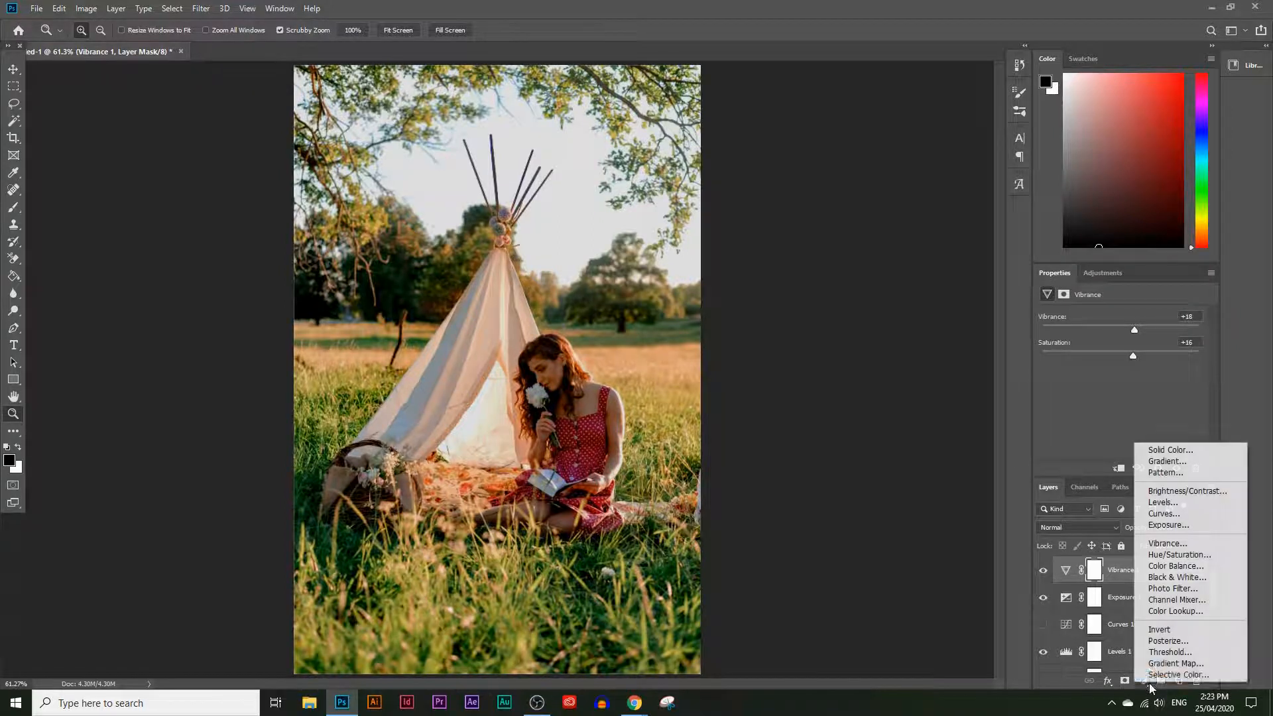
click(1197, 557)
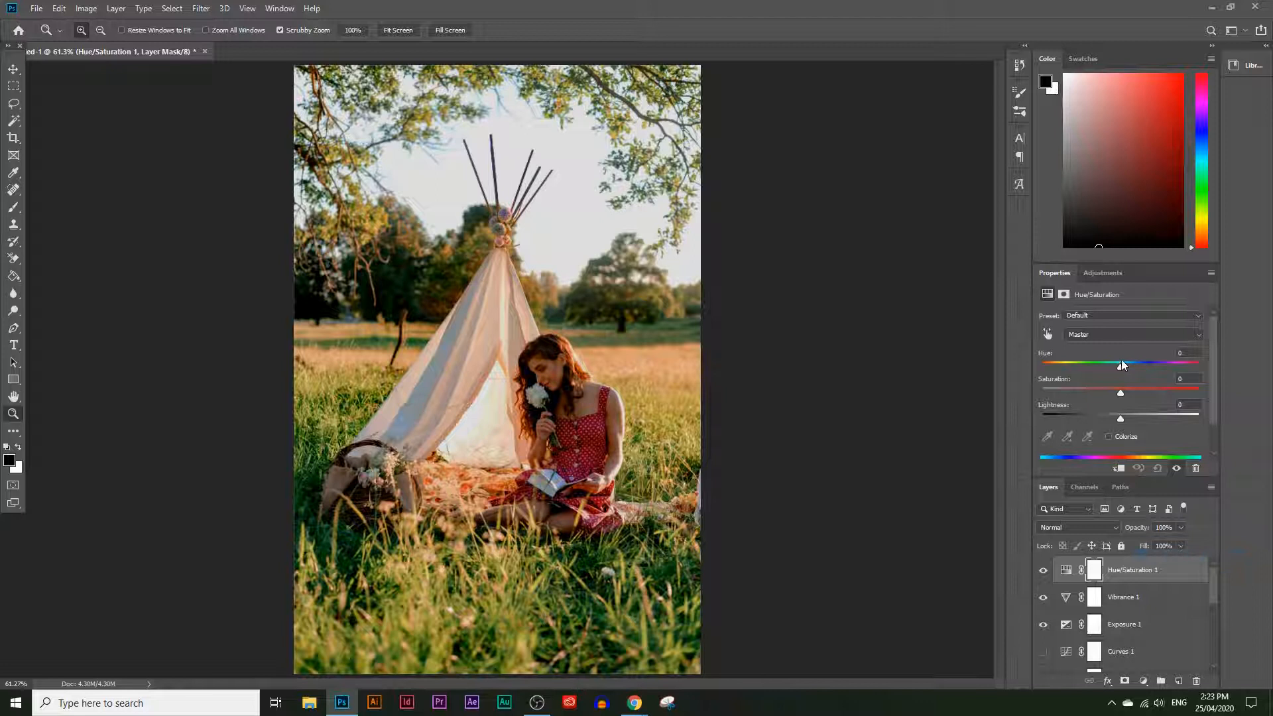
click(1085, 334)
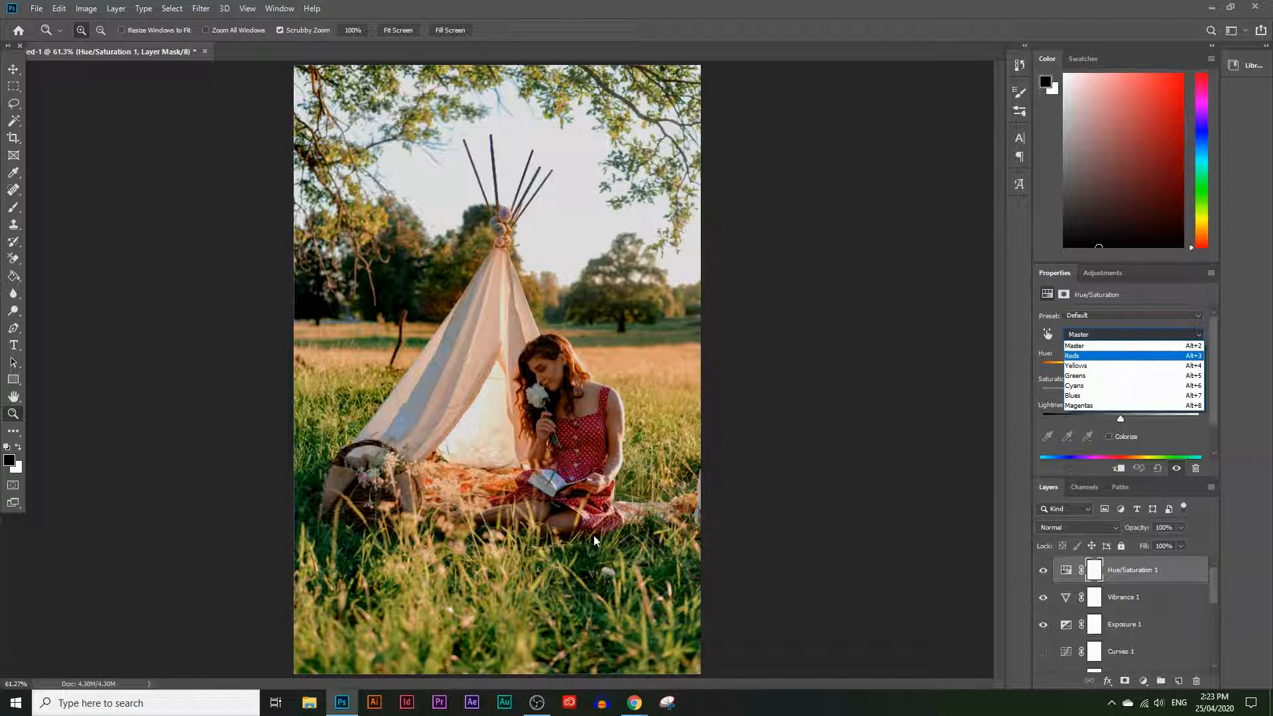
click(1117, 346)
drag(1123, 365, 983, 398)
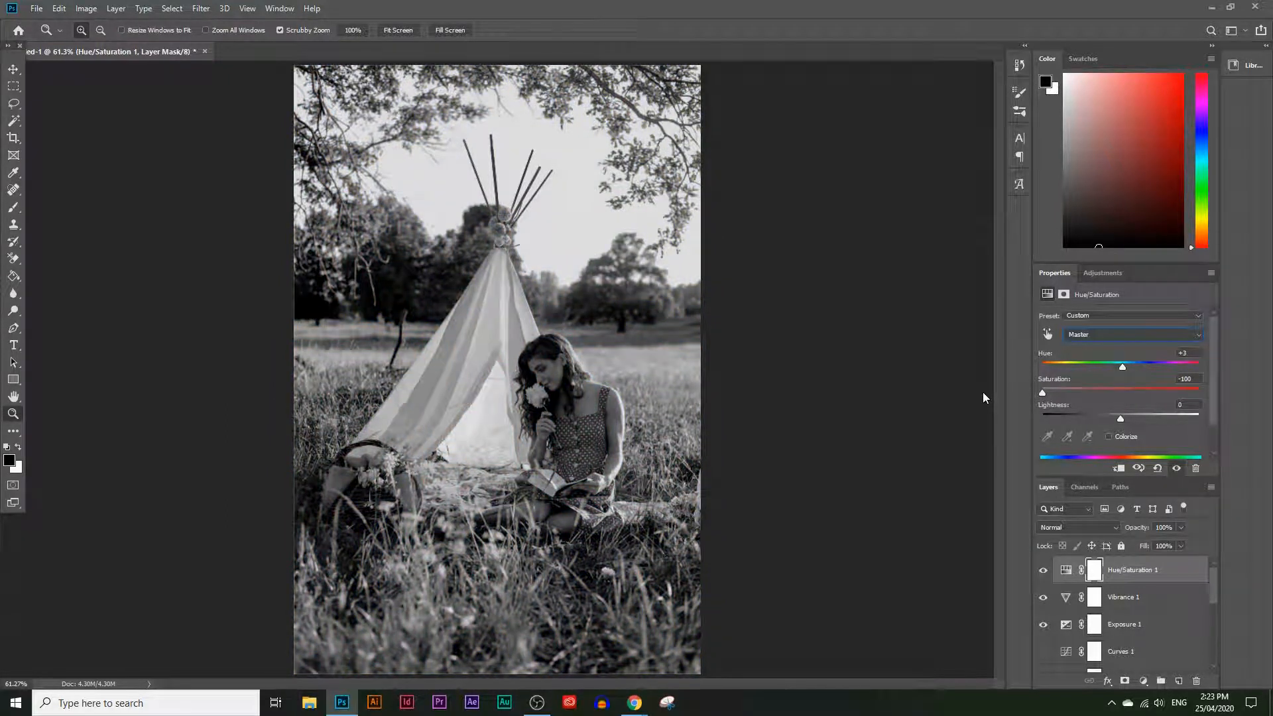
drag(1019, 386, 1053, 386)
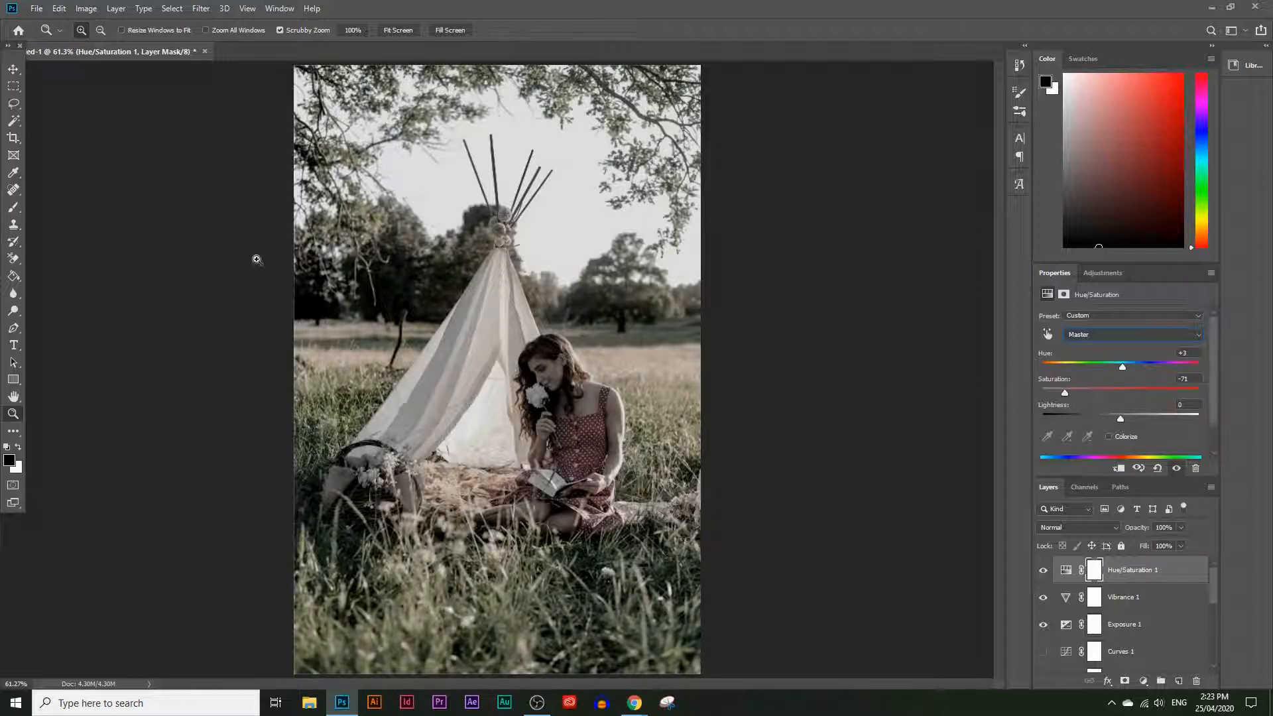
mouse_move(1132, 388)
mouse_down()
mouse_move(1152, 389)
mouse_move(1135, 392)
mouse_up()
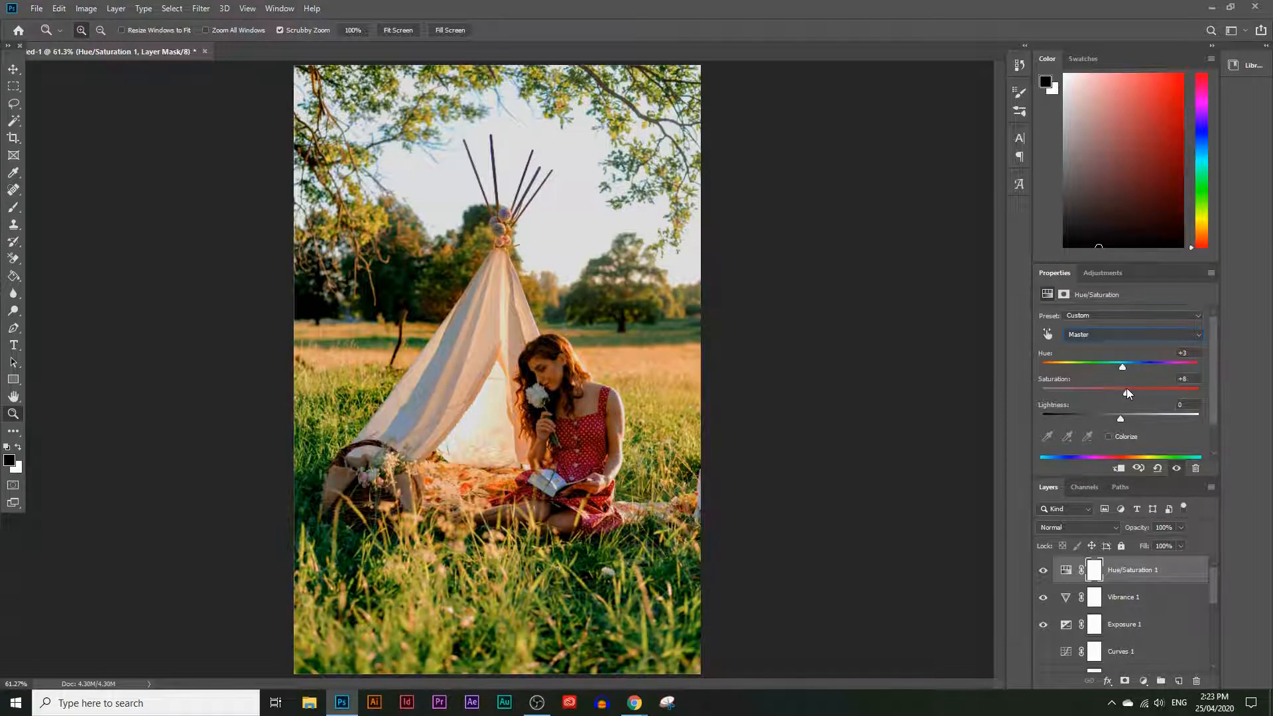
drag(1123, 368, 1120, 365)
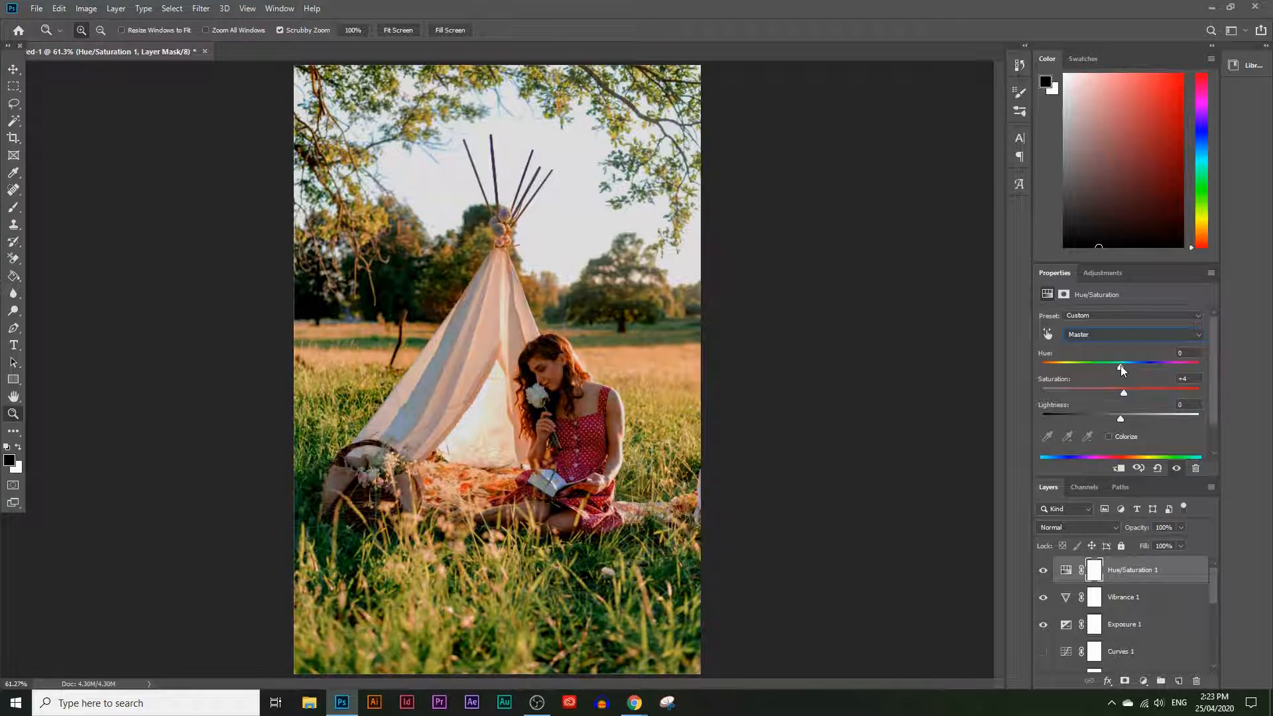
Step: Set the Reds range to hue +7, saturation +8 and lightness +15, and hide the Hue/Saturation layer
click(1091, 332)
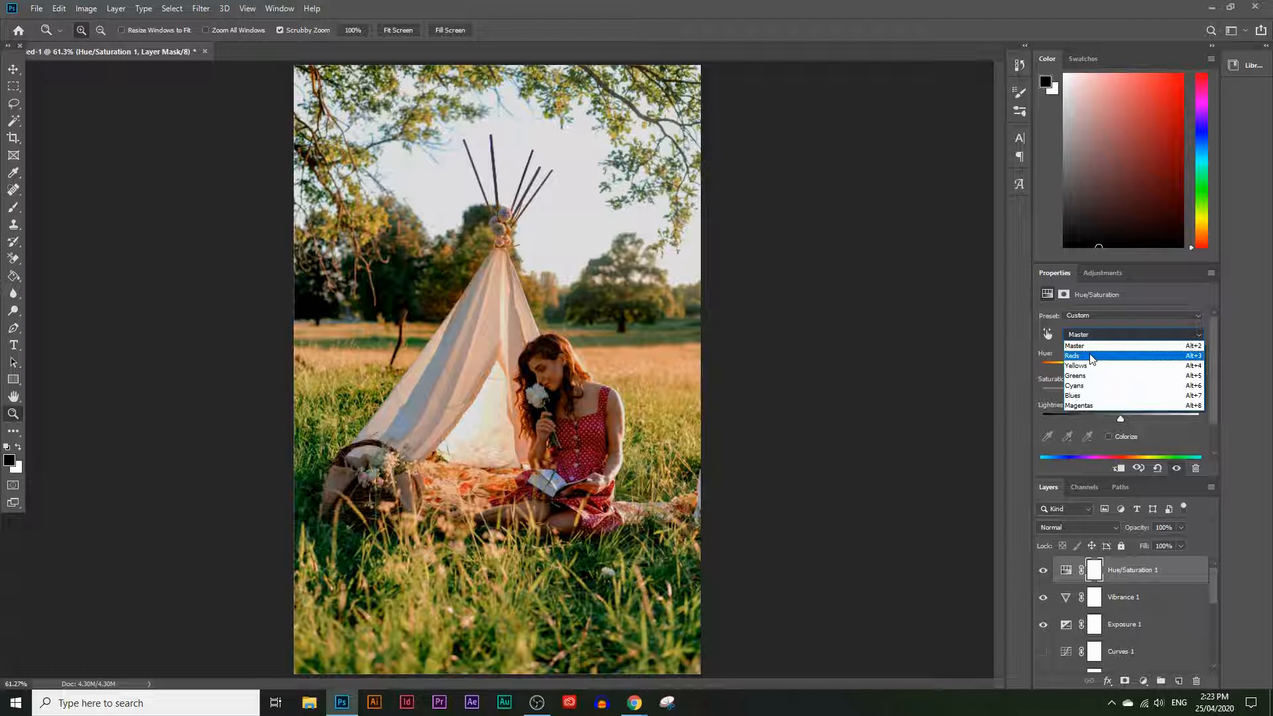
click(1090, 356)
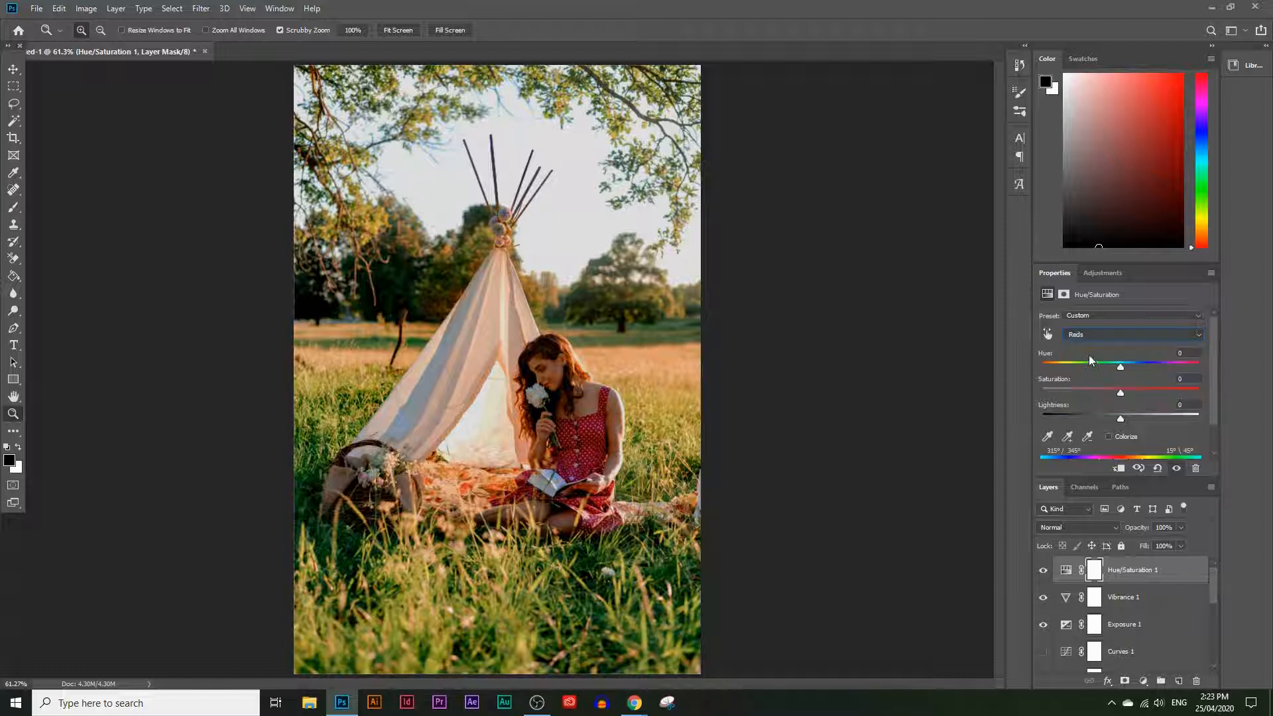
drag(1120, 366, 1130, 420)
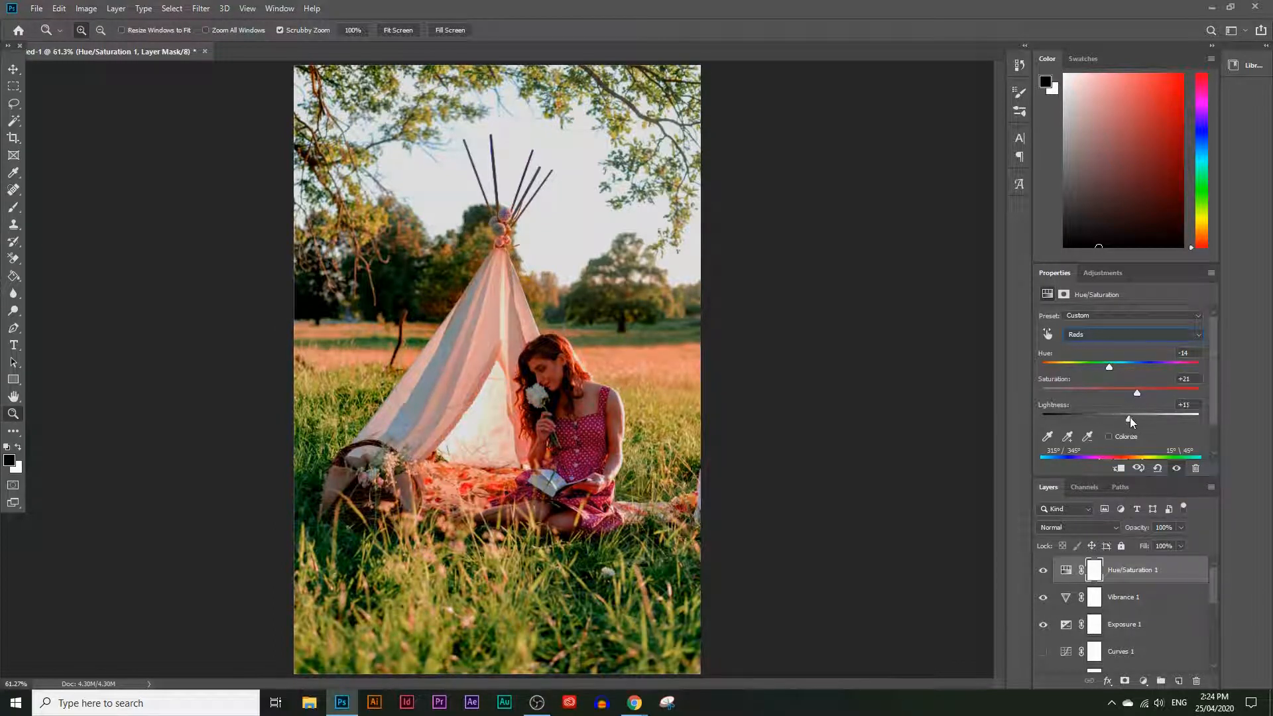
mouse_move(1112, 369)
mouse_down()
mouse_move(1131, 370)
mouse_move(1120, 369)
mouse_up()
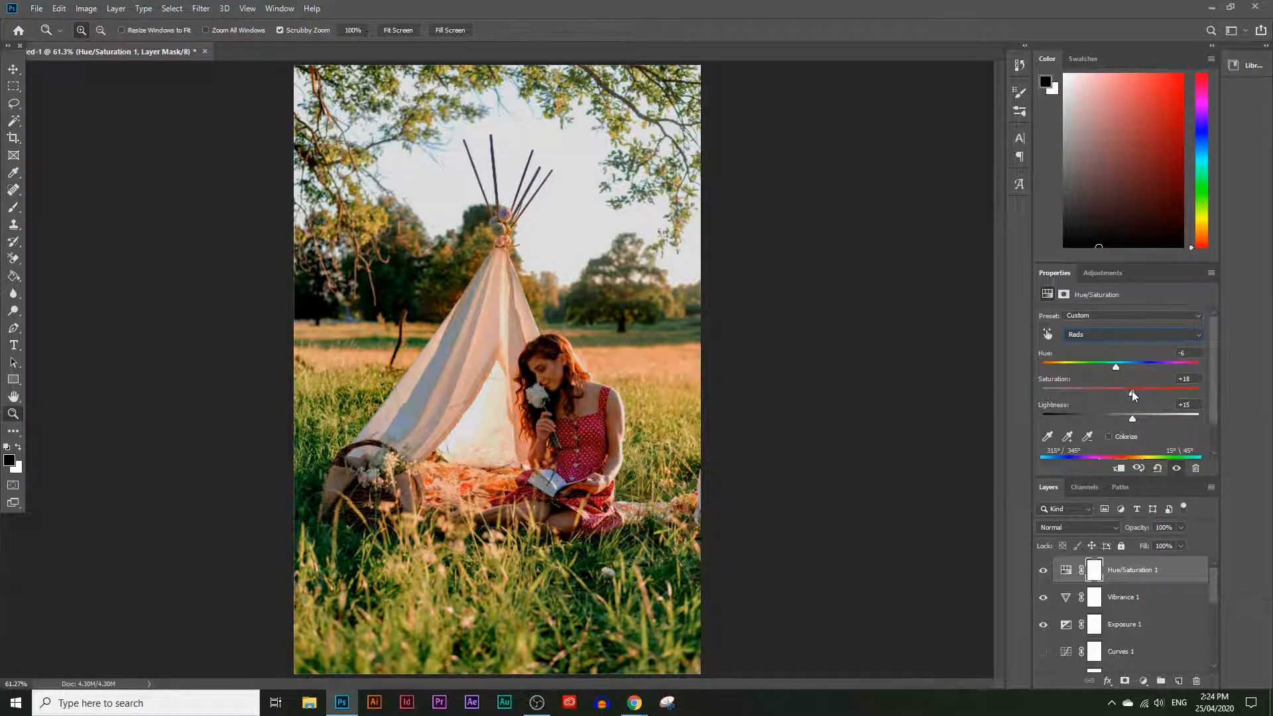
drag(1115, 365, 1125, 366)
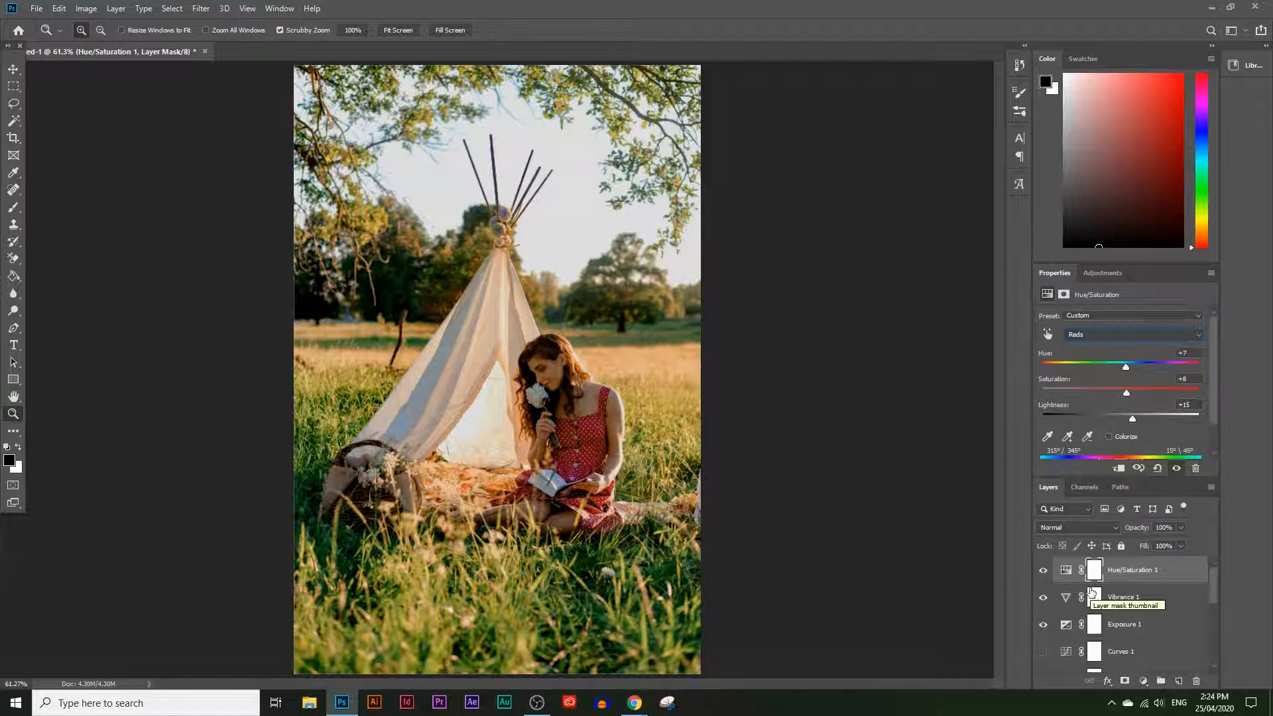
click(1042, 570)
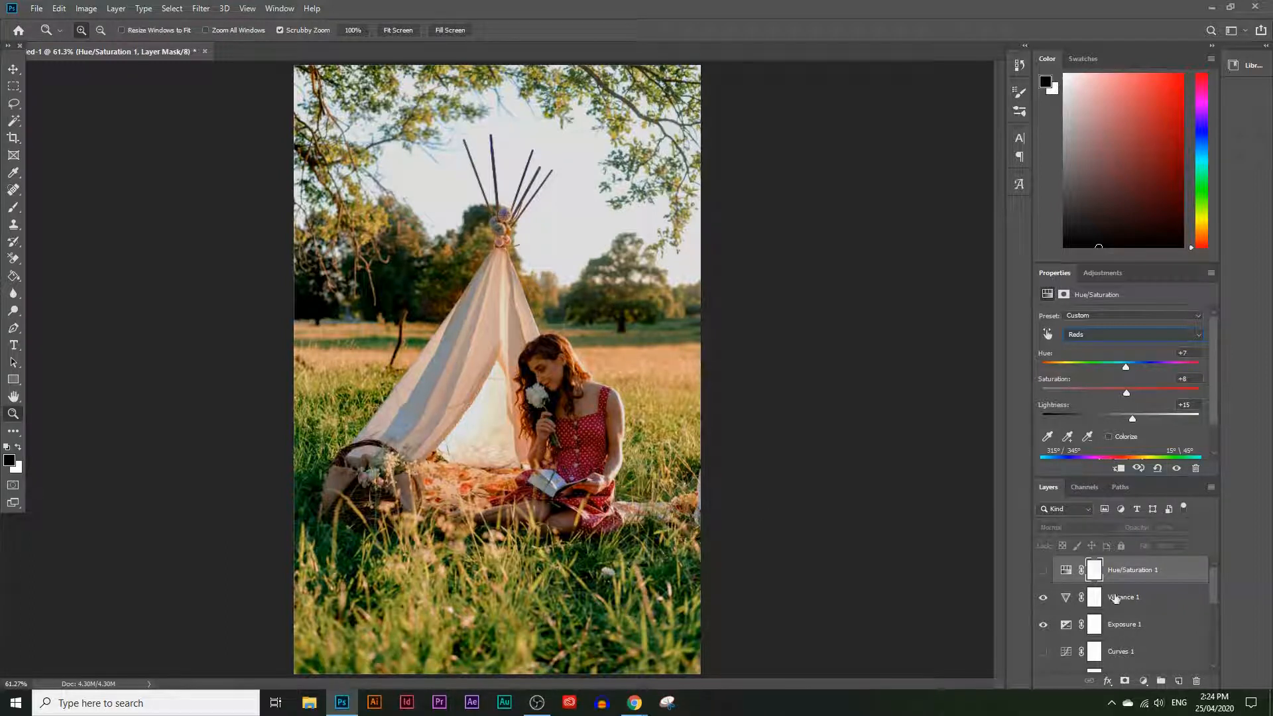
Step: Add a Color Balance layer with midtones at cyan-red -18, magenta-green +14 and yellow-blue +25, and compare the photo with and without it
click(1143, 676)
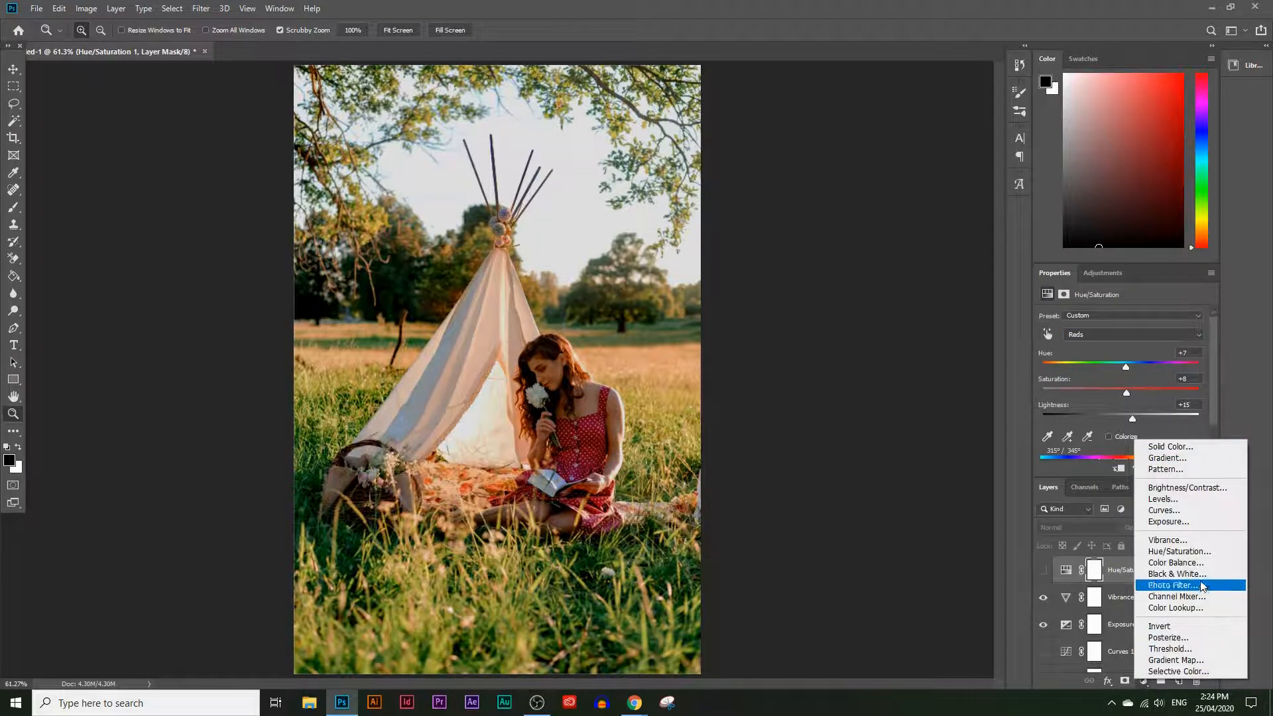
click(1190, 563)
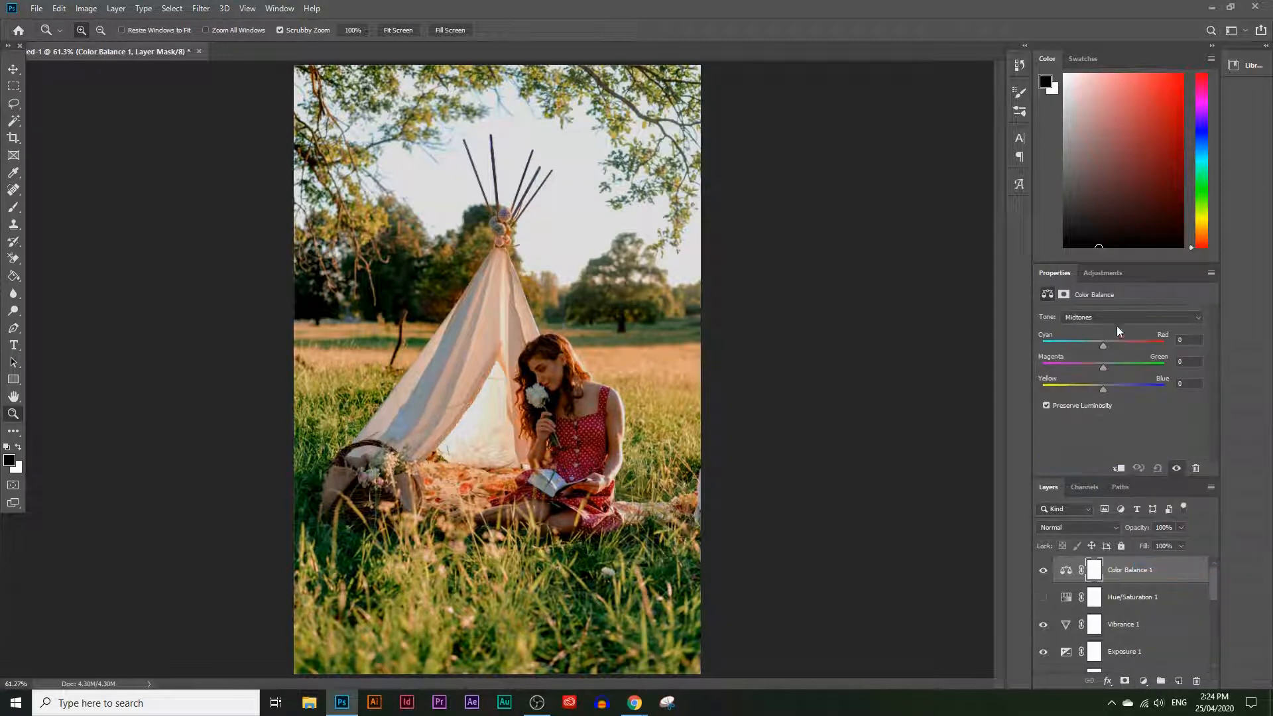
mouse_move(1106, 343)
mouse_down()
mouse_move(1117, 342)
mouse_move(1092, 341)
mouse_move(1096, 388)
mouse_move(1109, 384)
mouse_move(1096, 350)
mouse_up()
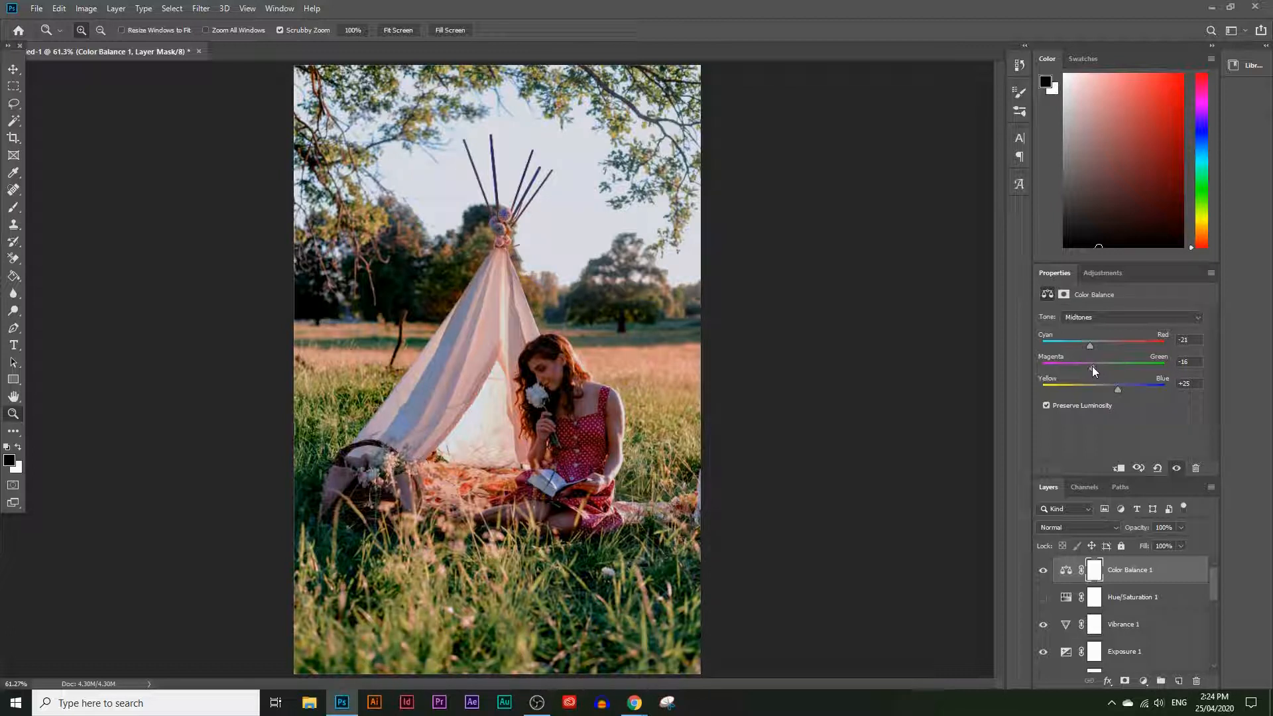
drag(1084, 365, 1117, 369)
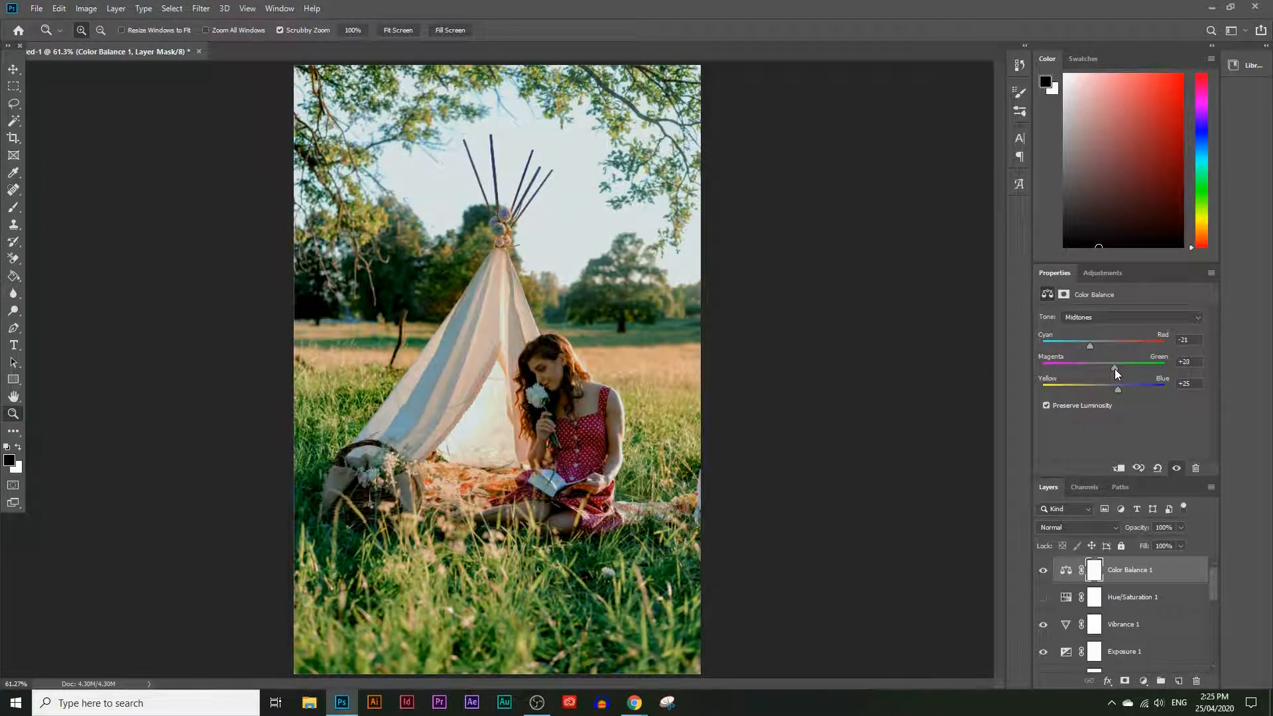
drag(1099, 347, 1104, 348)
click(1044, 572)
click(1045, 572)
Step: Add a Black & White adjustment layer with reds 6, yellows 164, greens 126 and cyans 133, and hide it
click(1145, 680)
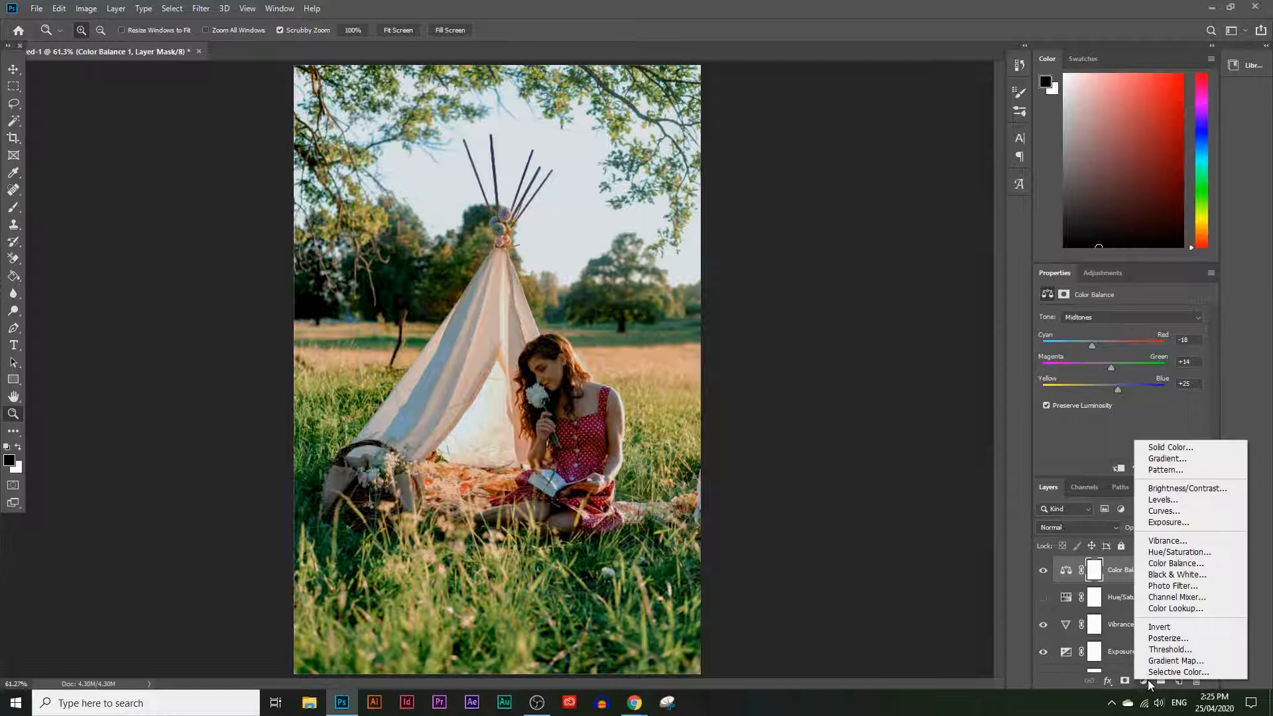
click(1177, 574)
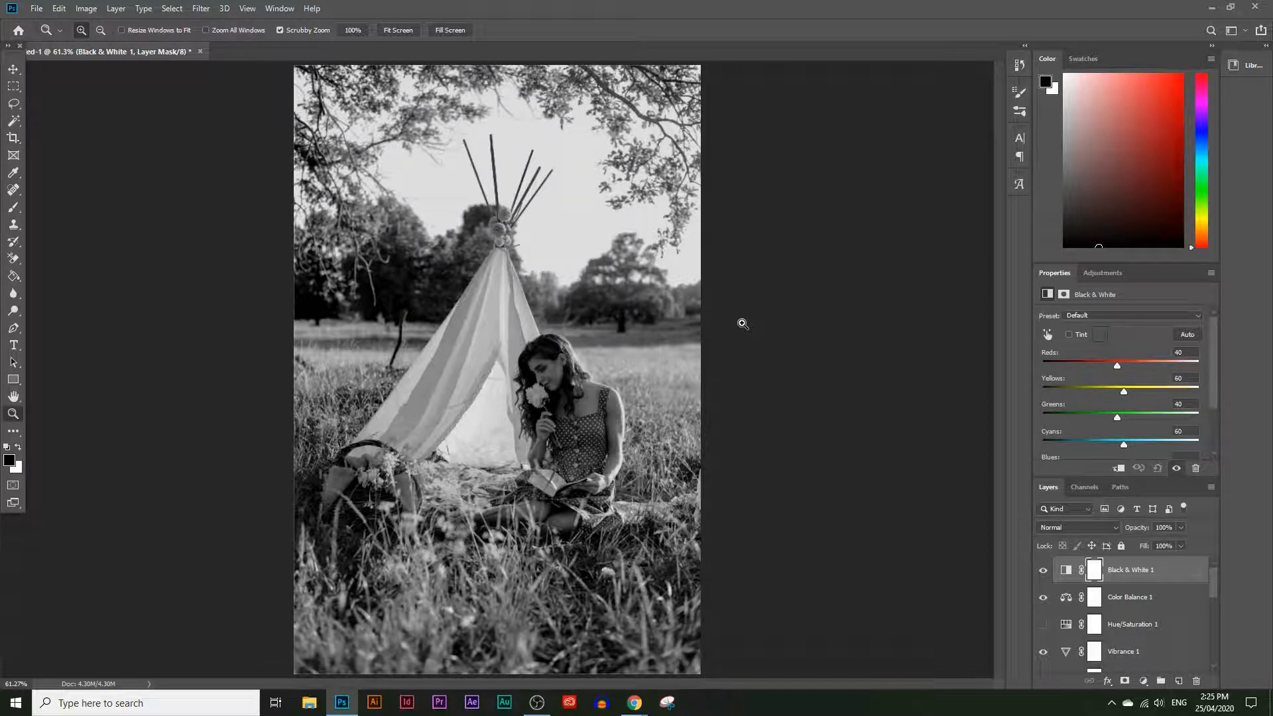
drag(1117, 365, 1143, 418)
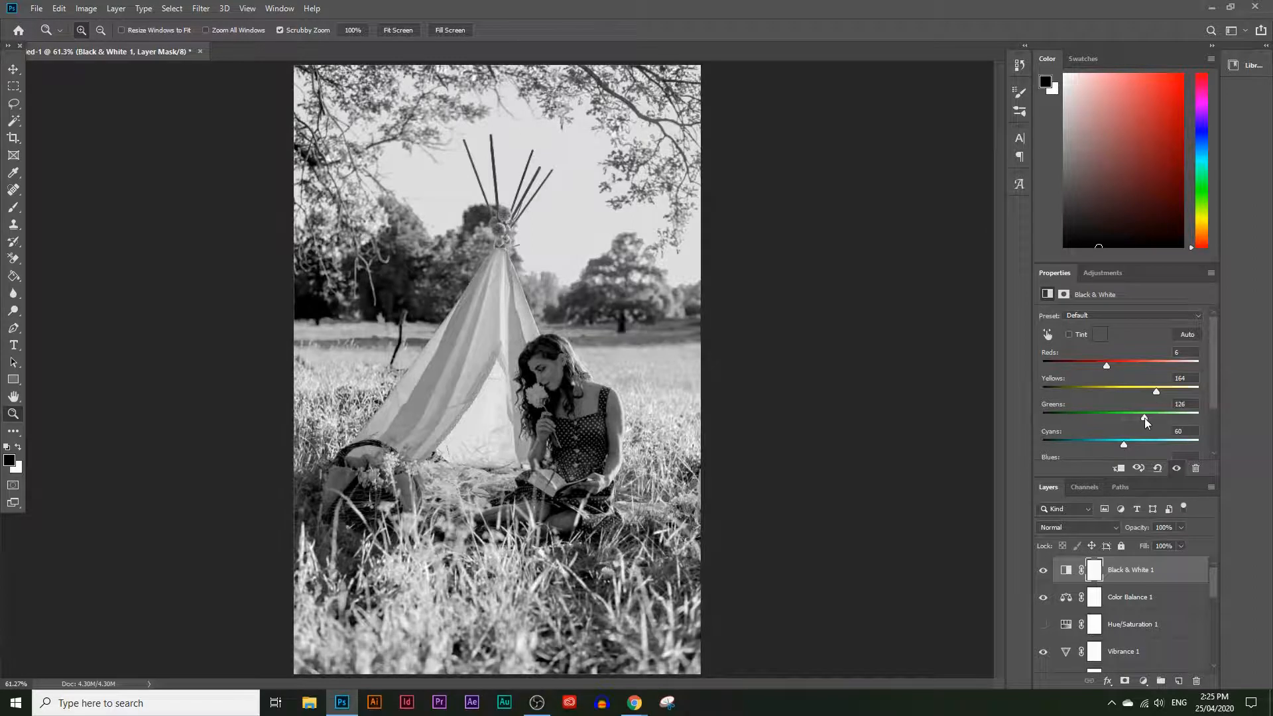
drag(1125, 443, 1151, 441)
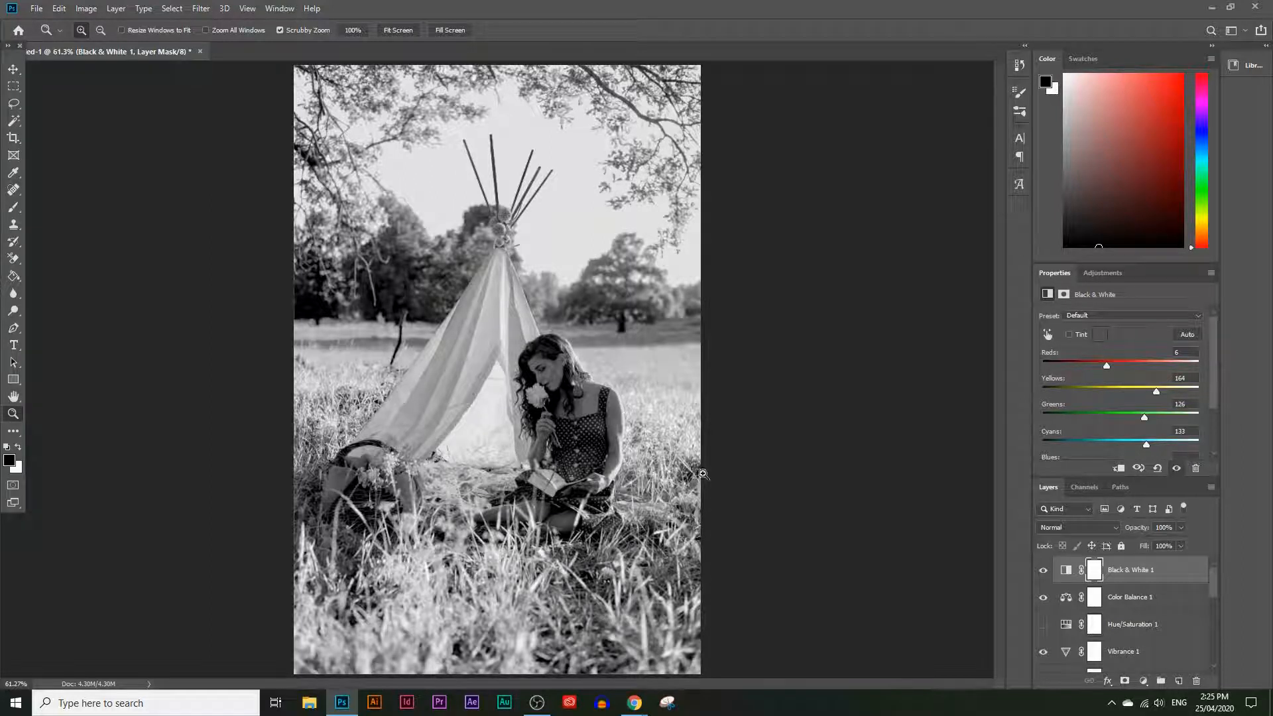
click(1042, 572)
Step: Add a Photo Filter adjustment layer with the Green filter at 24% density, and hide it
click(1143, 681)
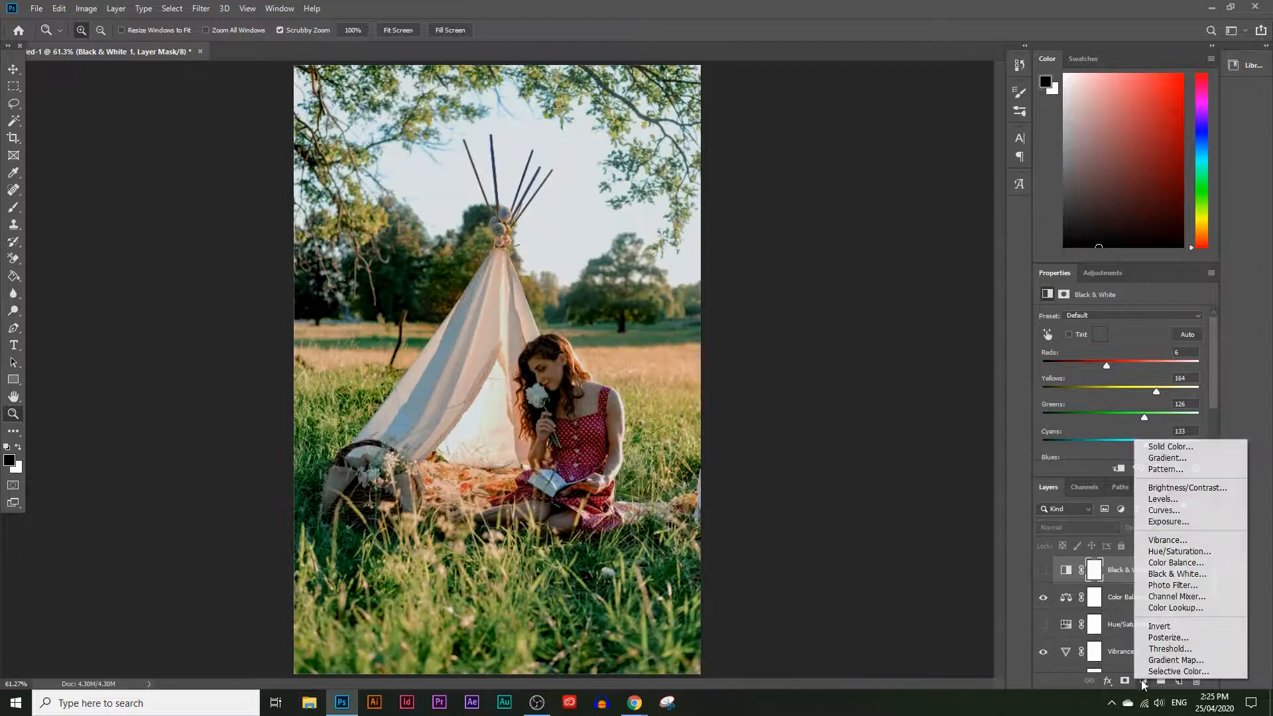
click(1172, 585)
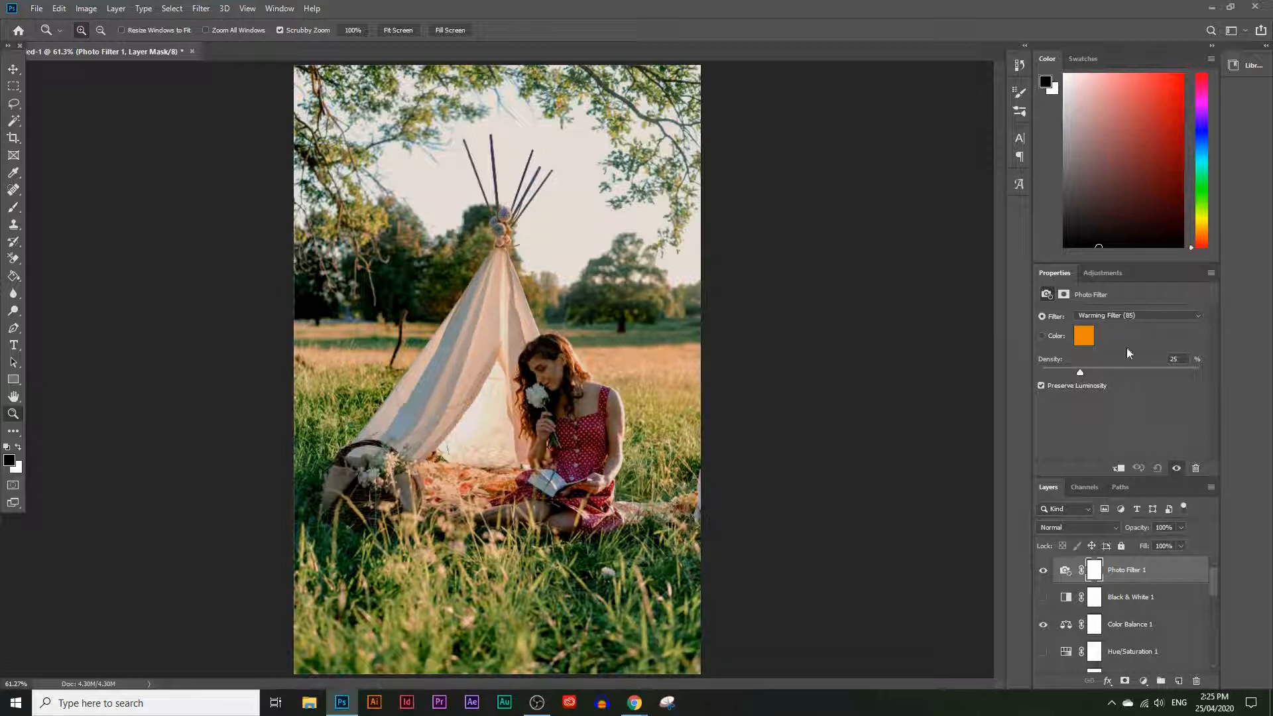
click(1103, 317)
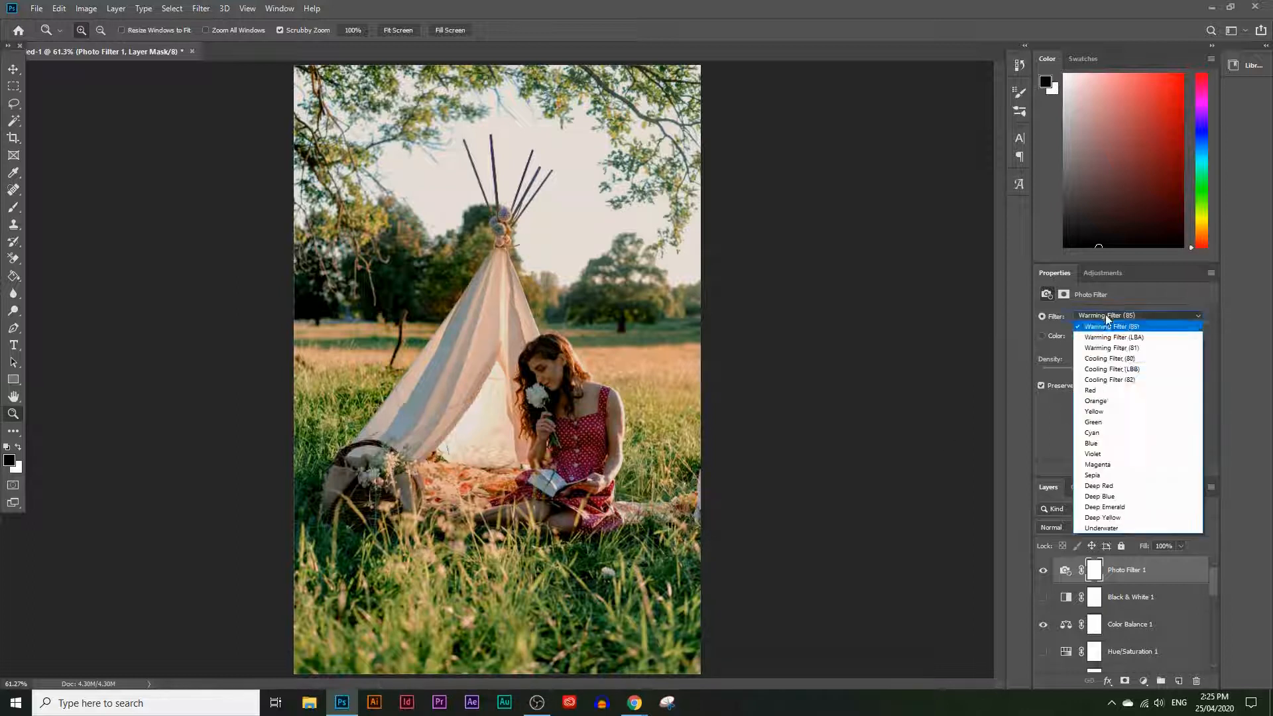
click(1122, 421)
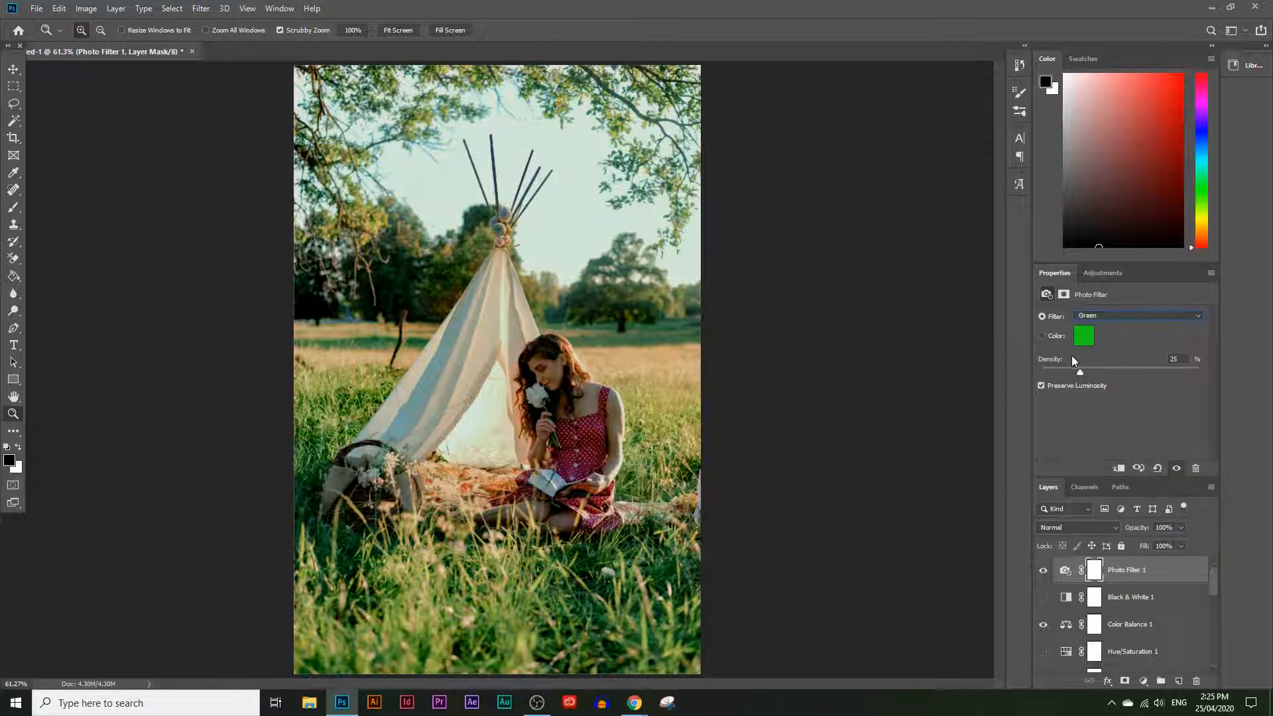
drag(1165, 374, 1098, 370)
drag(1071, 370, 1112, 369)
click(1041, 571)
Step: Add a Channel Mixer layer with the Green output channel at red +17, green +36 and blue +39
click(1143, 681)
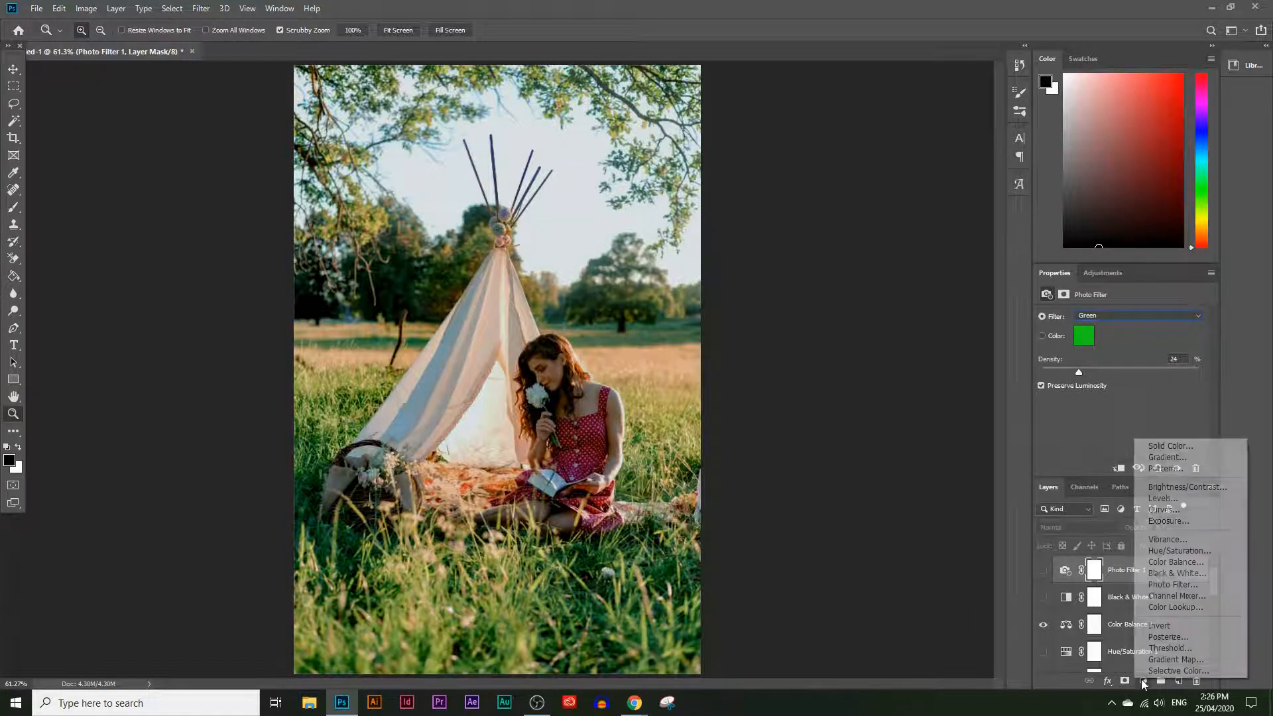
click(1189, 596)
drag(1124, 379, 1136, 432)
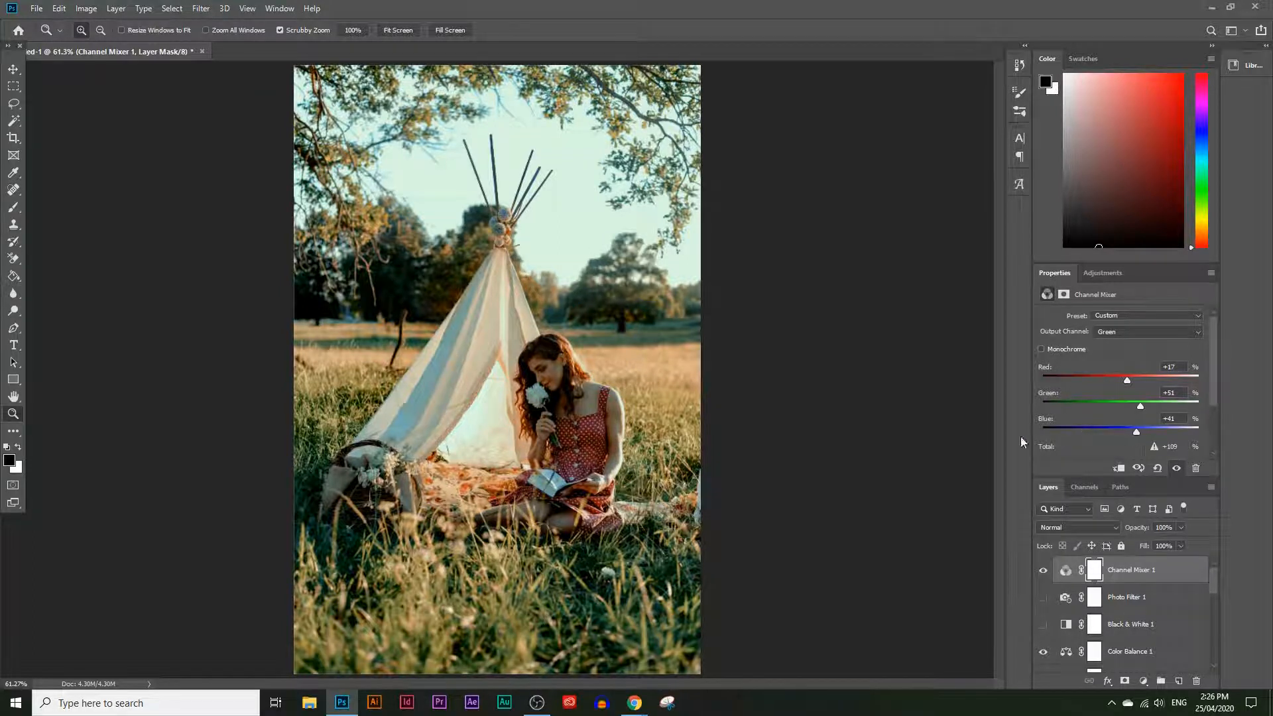
drag(1140, 432, 1128, 380)
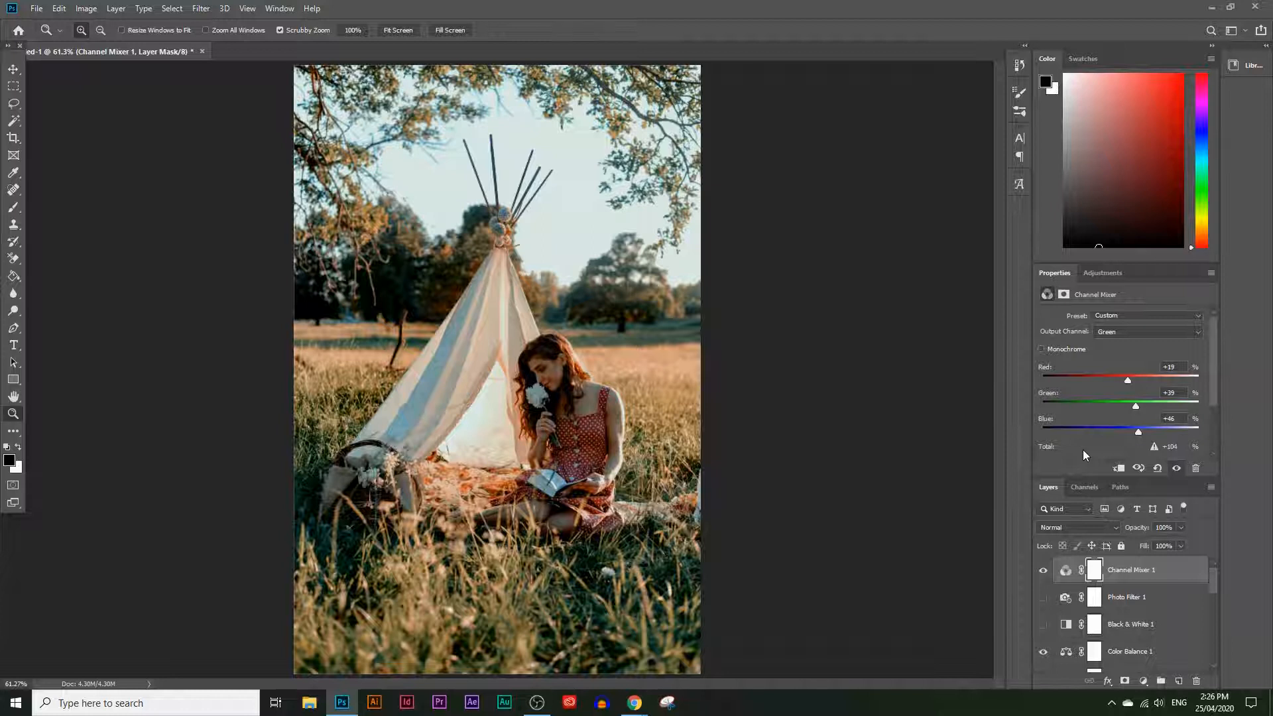
mouse_move(1131, 380)
mouse_down()
mouse_move(1120, 380)
mouse_move(1139, 404)
mouse_move(1135, 427)
mouse_move(1135, 404)
mouse_up()
click(1139, 408)
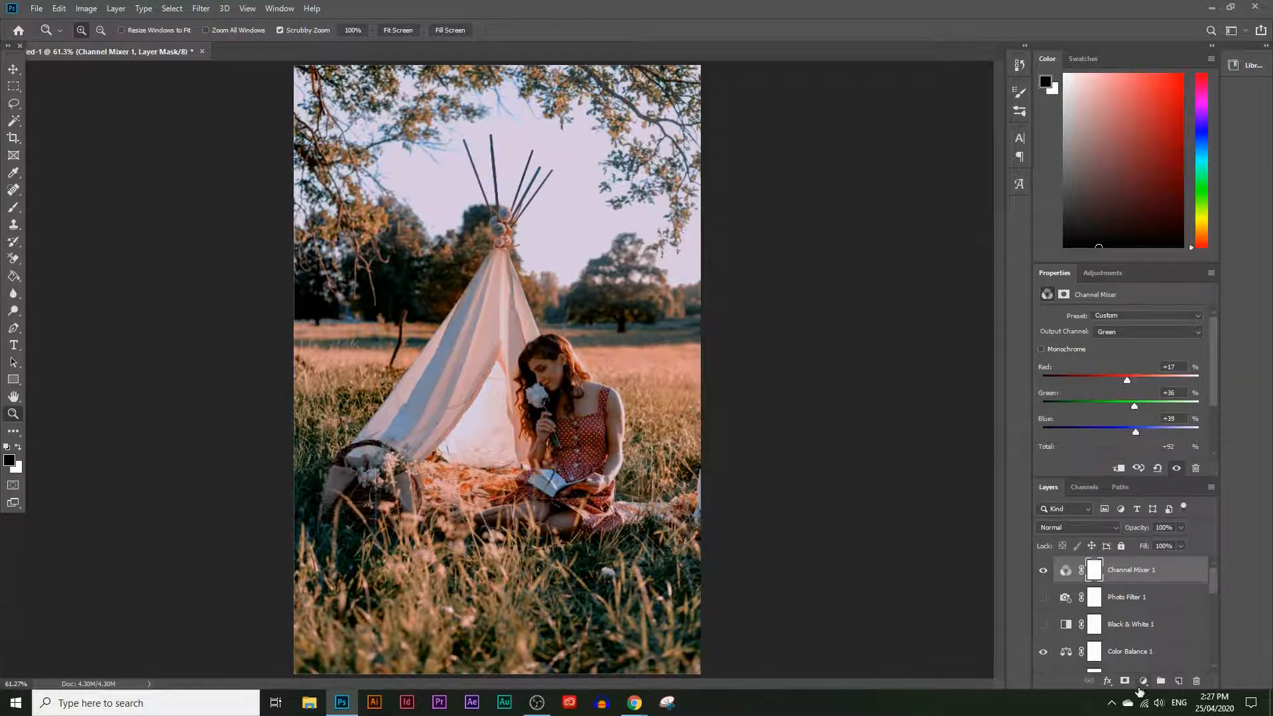
Step: Add a Color Lookup adjustment layer and try the Kodak 5205 Fuji 3510 and Fuji F125 Kodak 2393 3D LUTs
click(1143, 681)
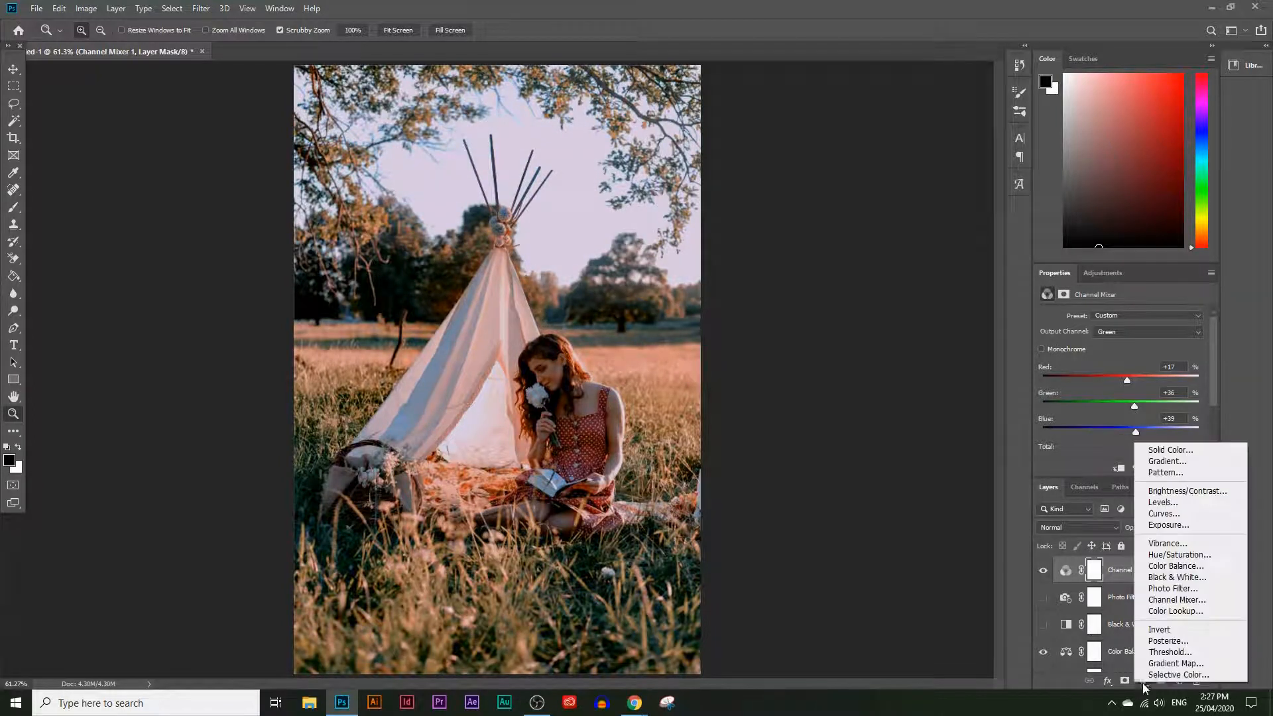
click(1192, 612)
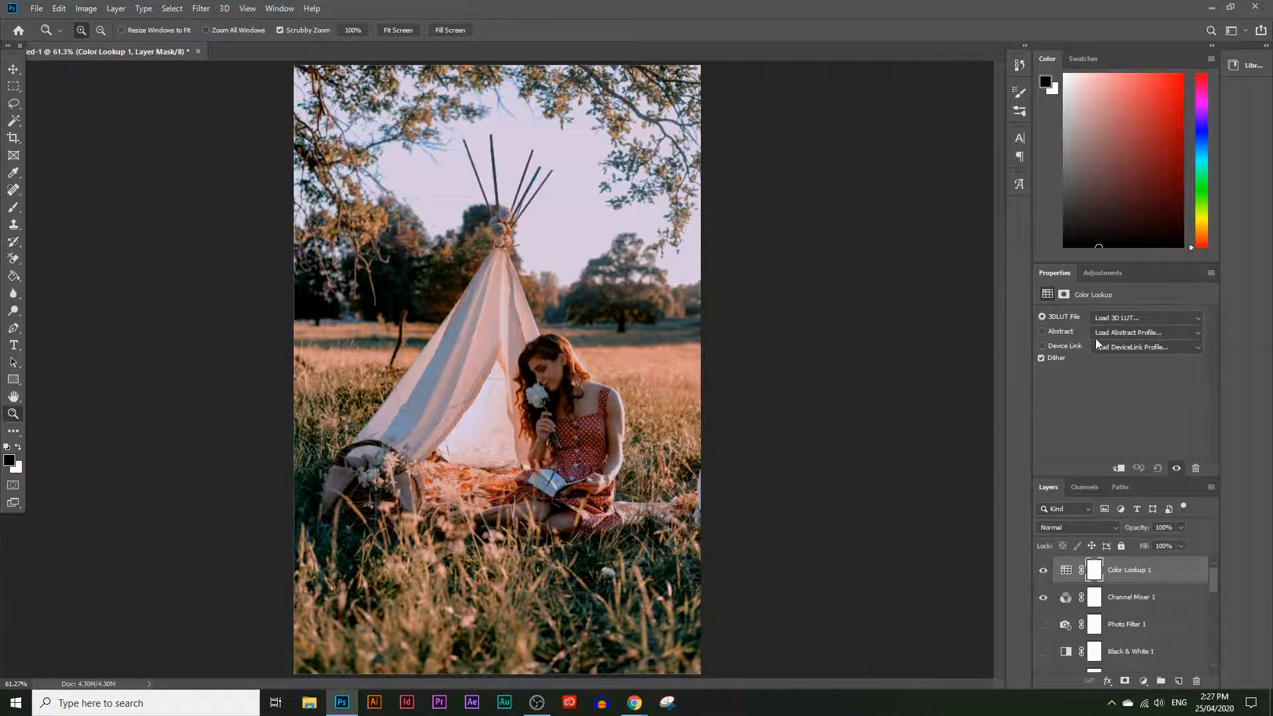
click(1104, 321)
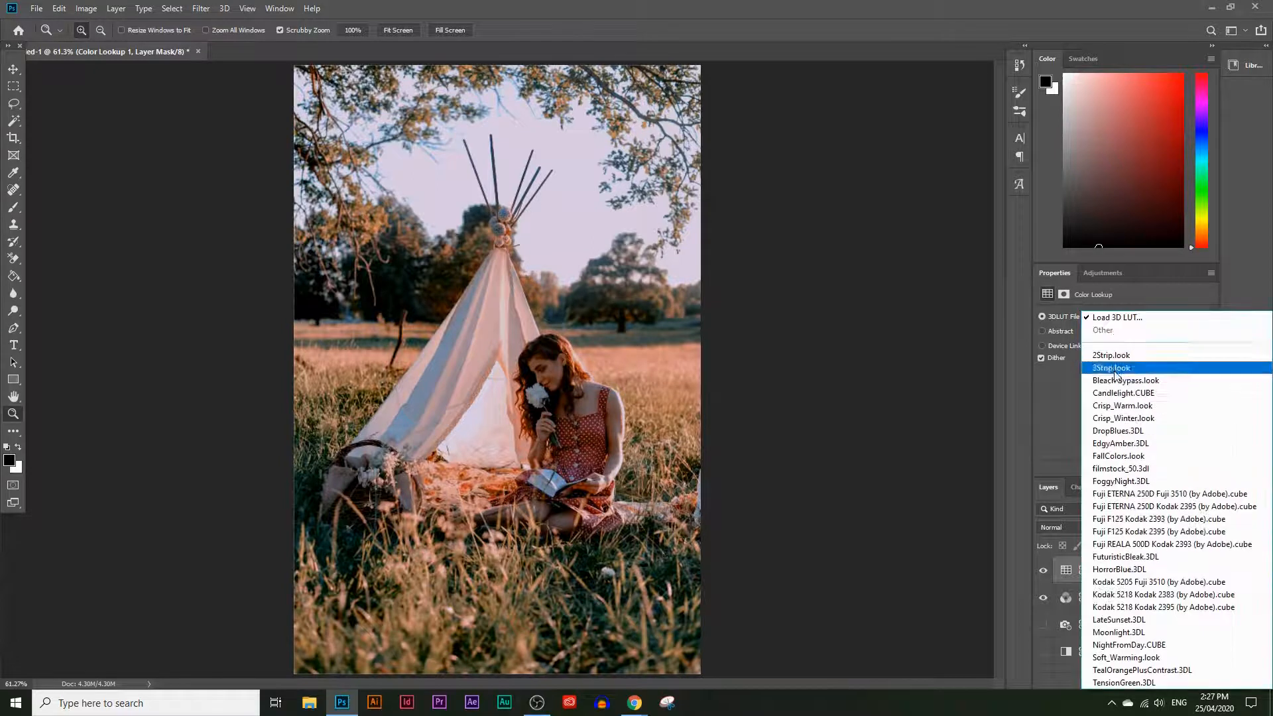
click(1125, 582)
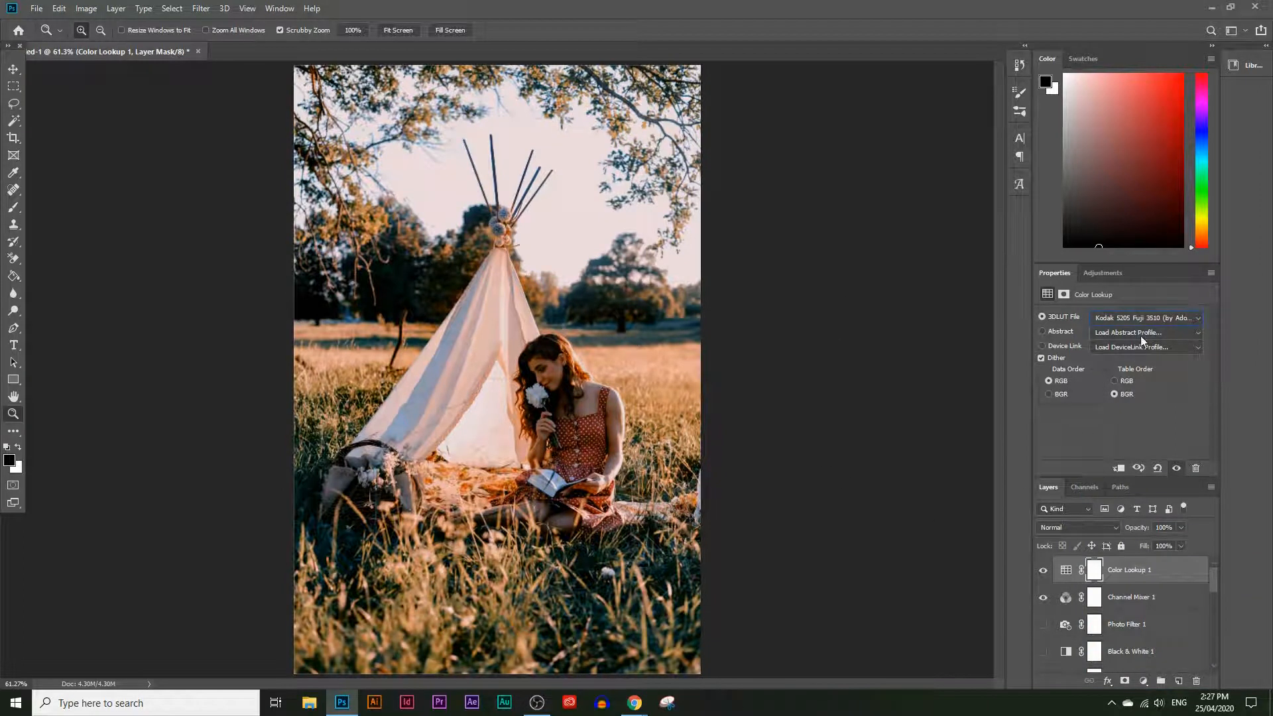
click(1140, 318)
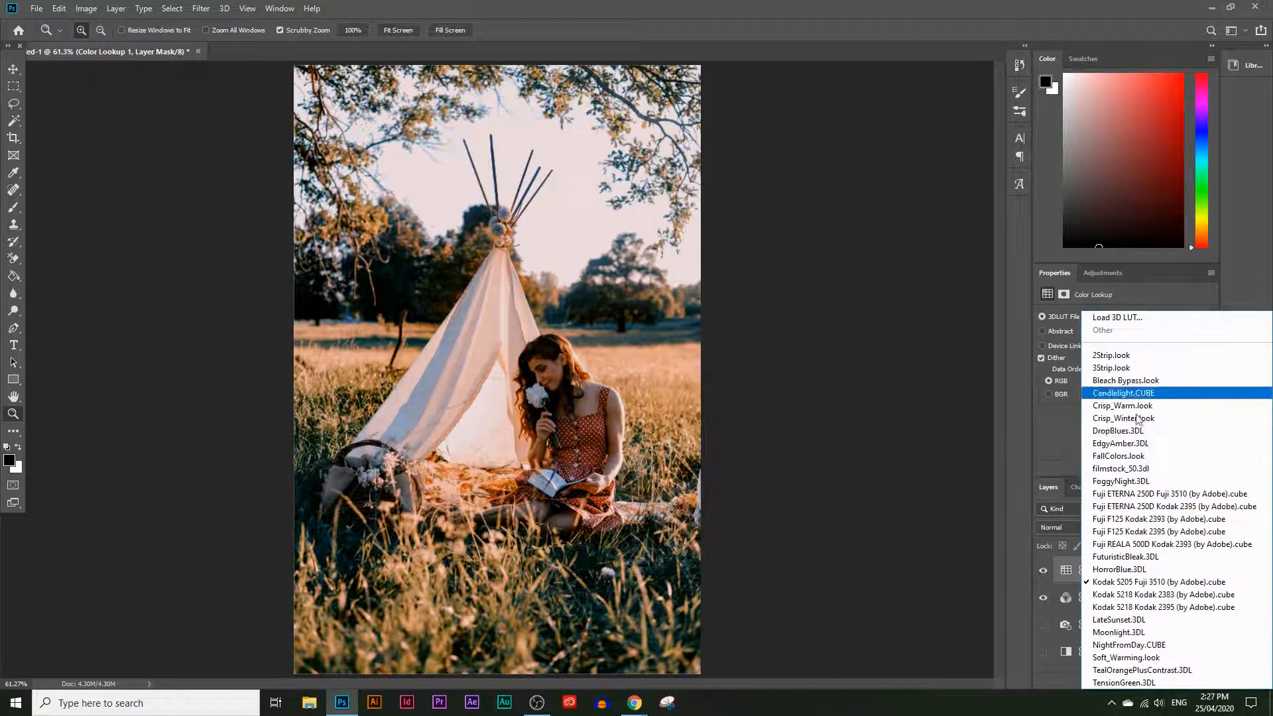
click(1135, 518)
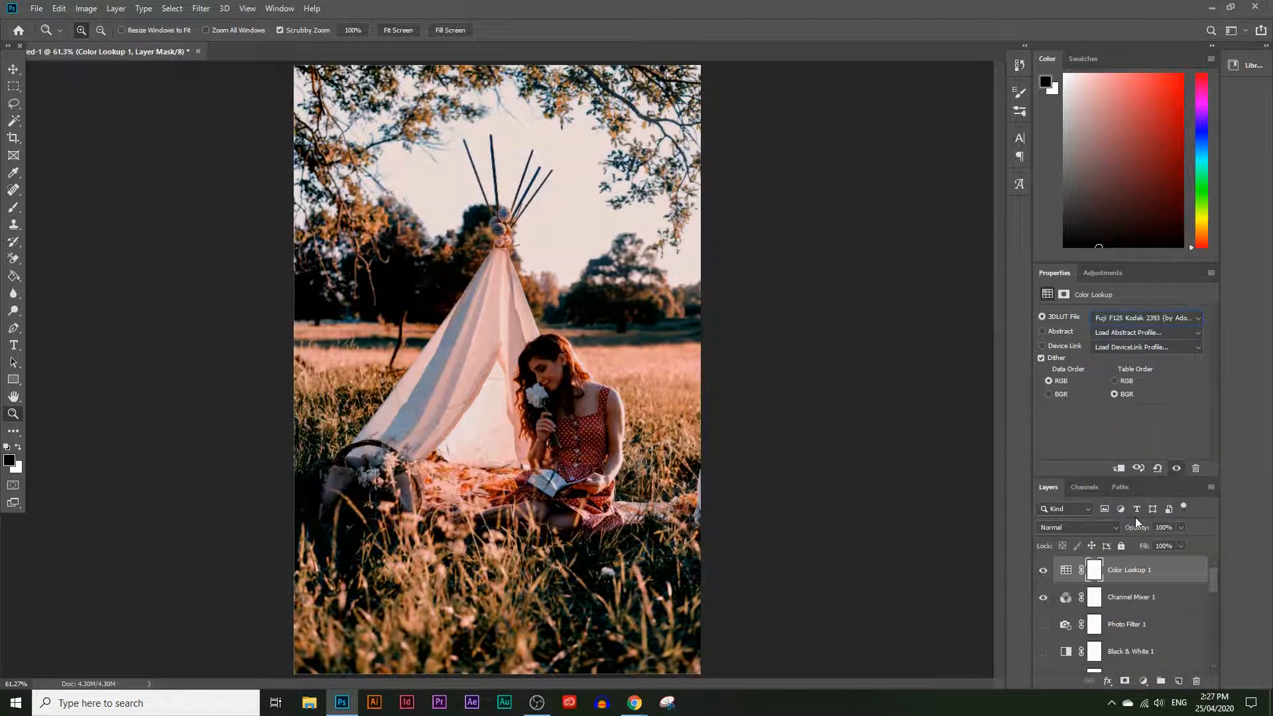
Step: Try the DropBlues.3DL look, settle on Moonlight.3DL for the Color Lookup layer, and hide the layer
click(1148, 320)
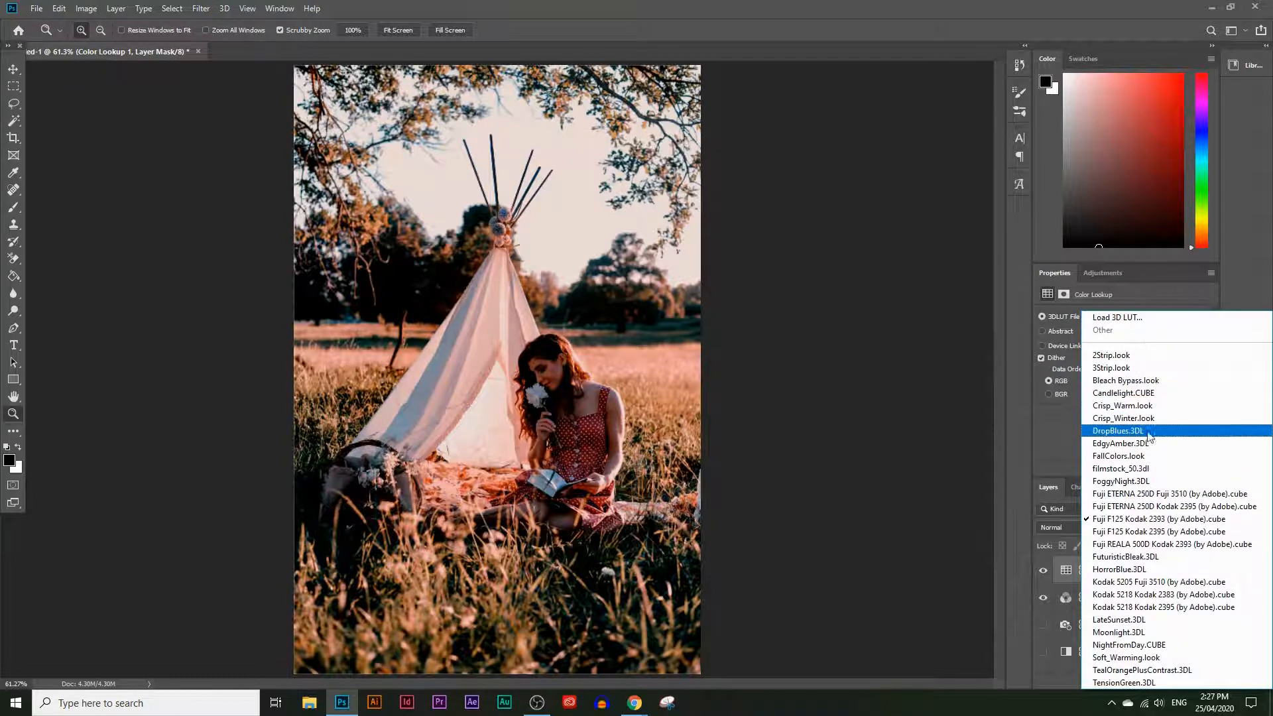
click(1149, 431)
click(1165, 320)
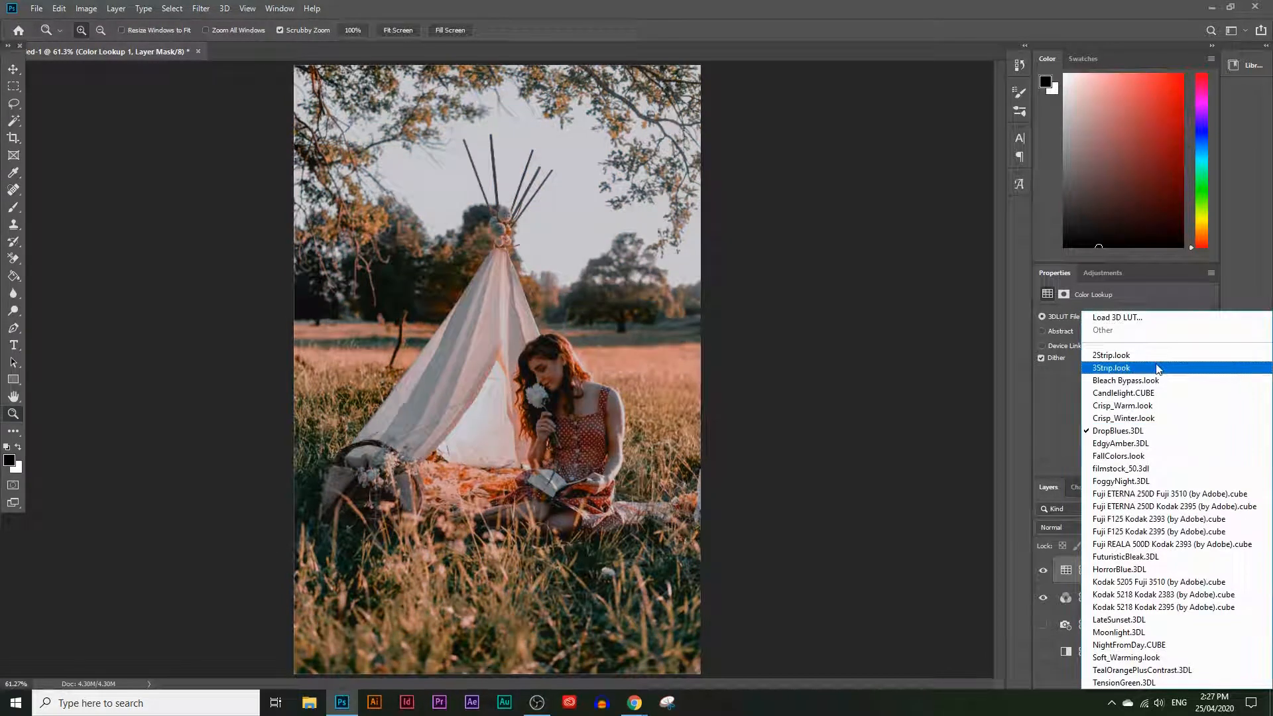
click(1125, 635)
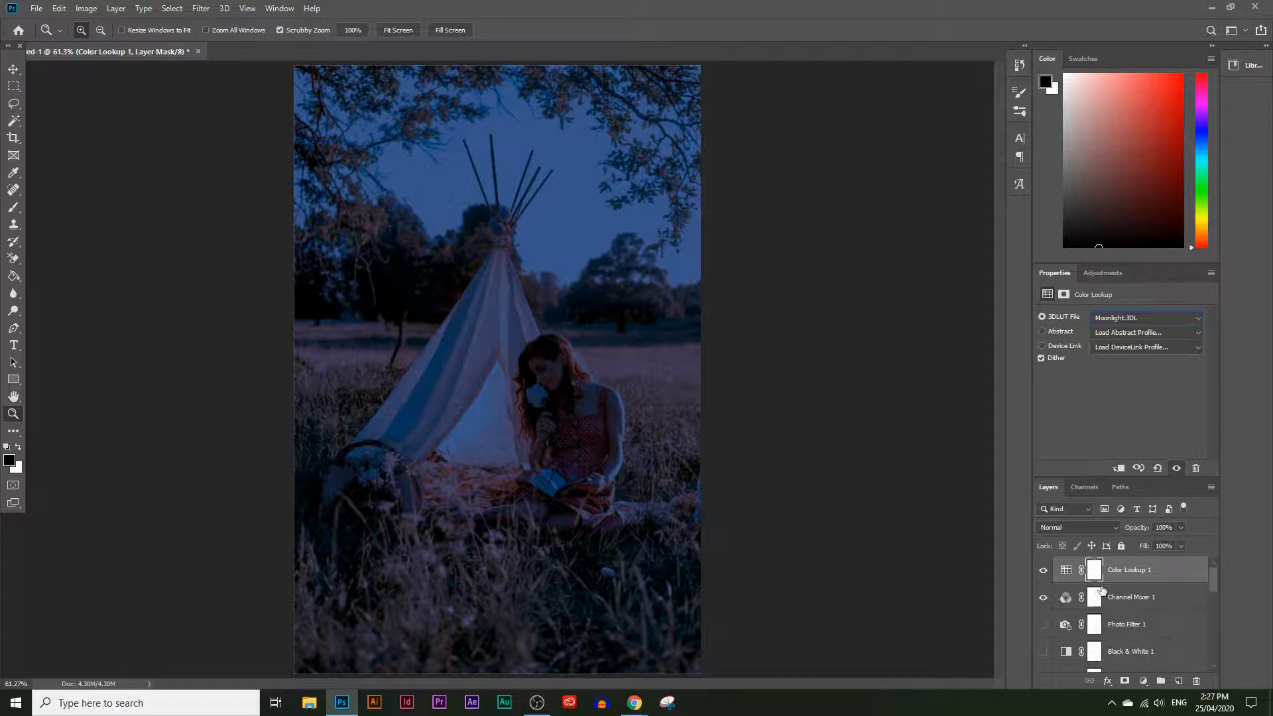
click(1040, 566)
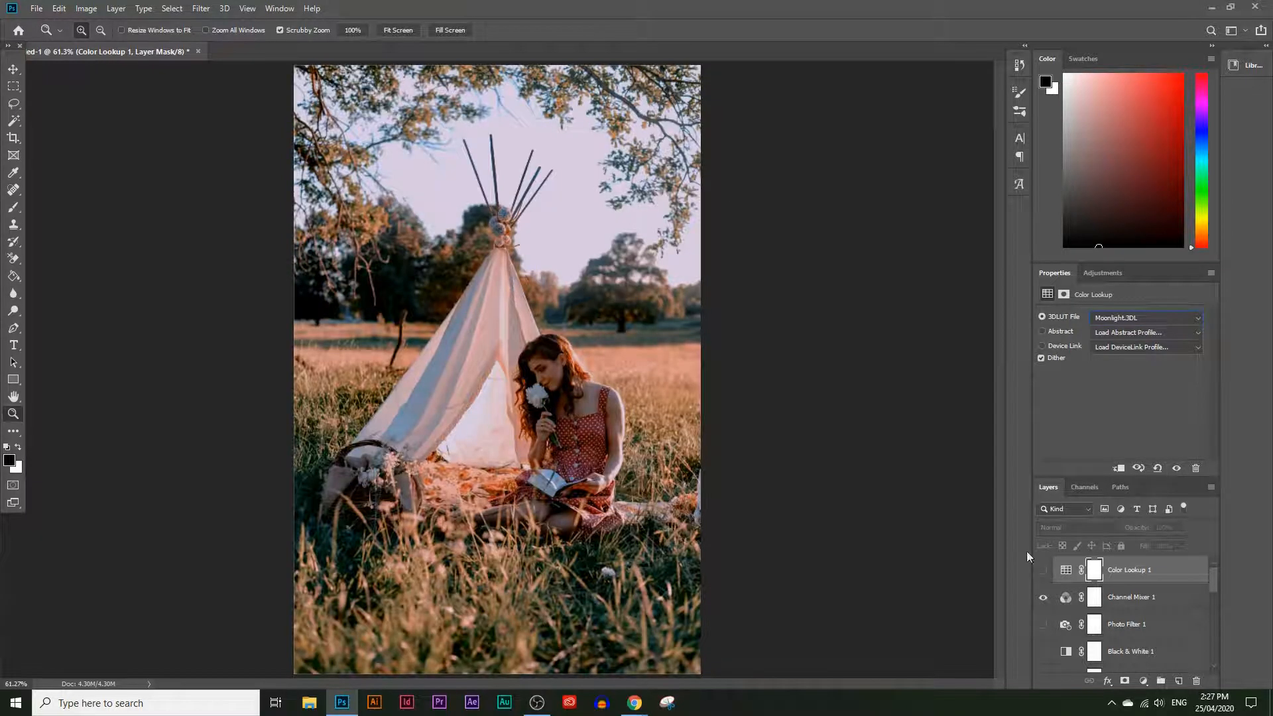
Step: Group all fill and adjustment layers from Color Fill 1 up to Color Lookup 1
scroll(1138, 599, down, 2)
scroll(1138, 603, down, 3)
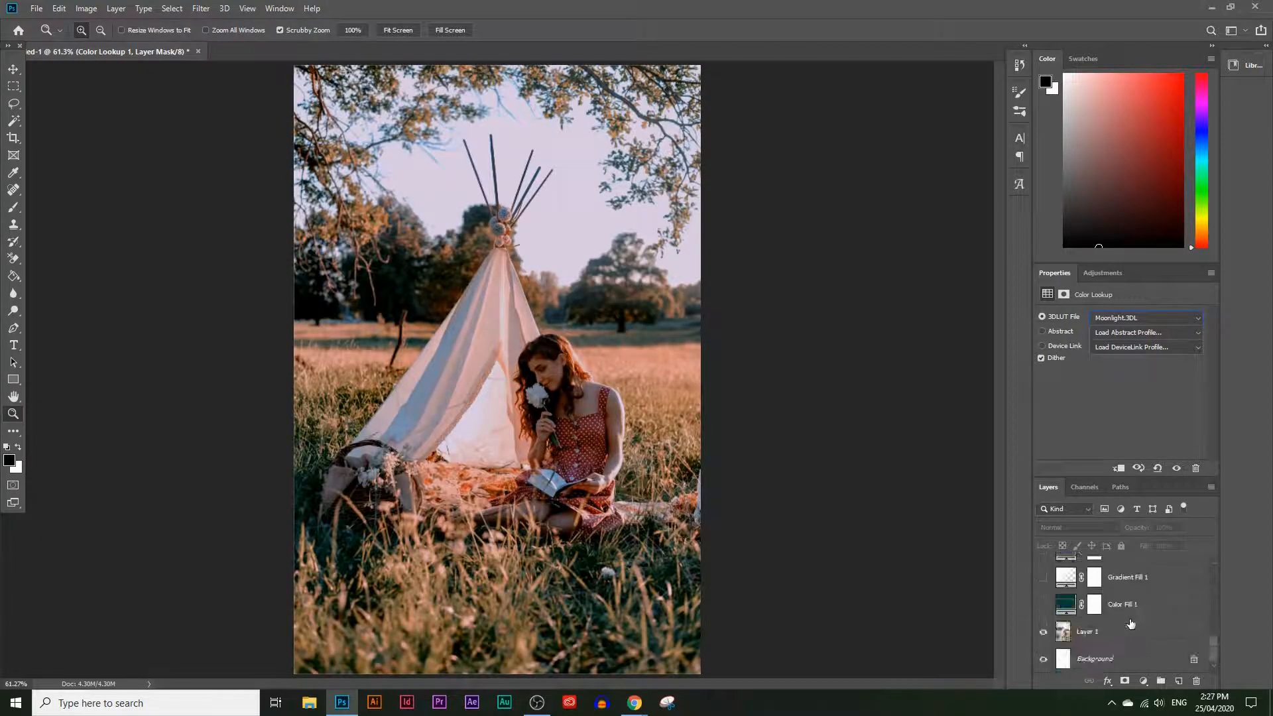
click(1134, 614)
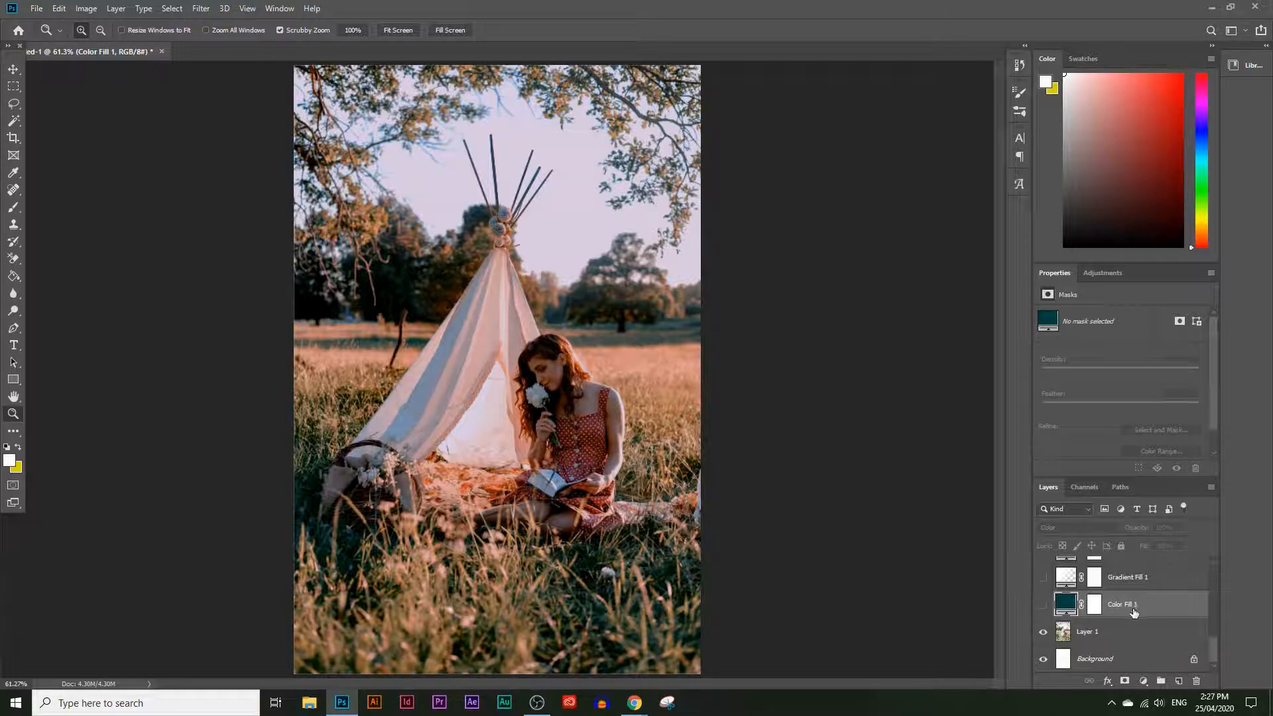
scroll(1135, 608, up, 5)
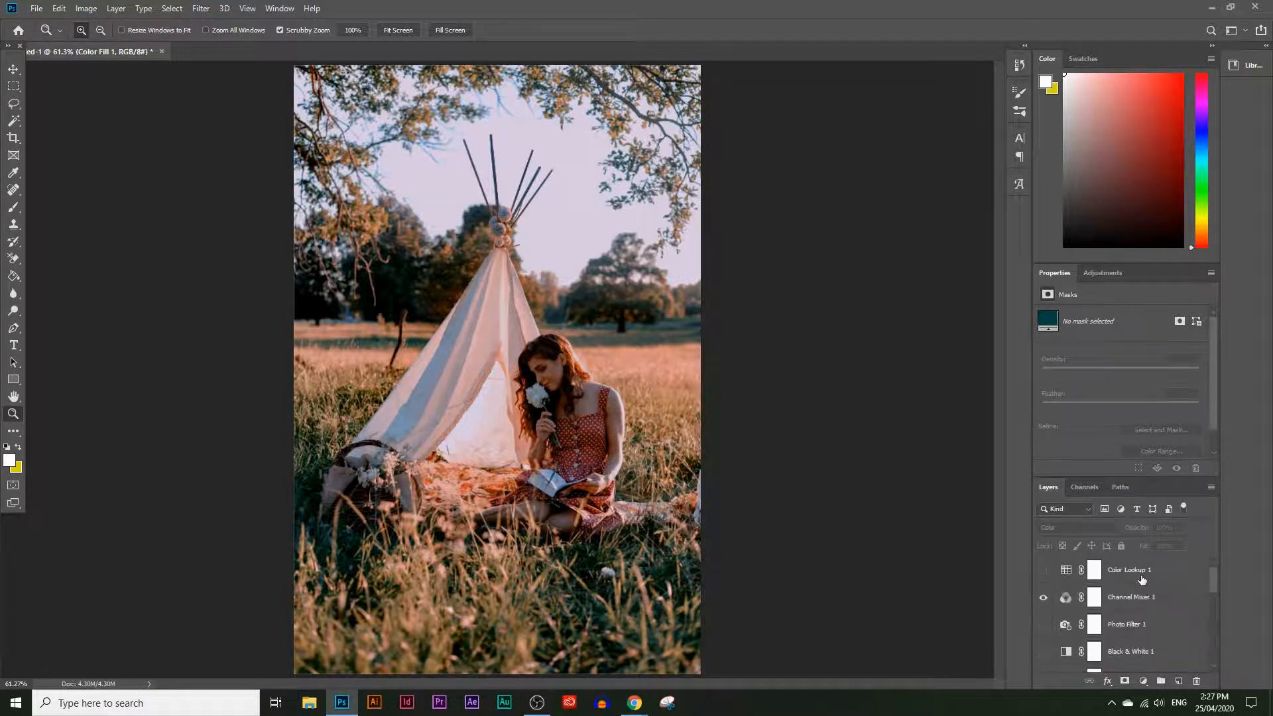
shift+click(1141, 574)
scroll(1142, 573, down, 3)
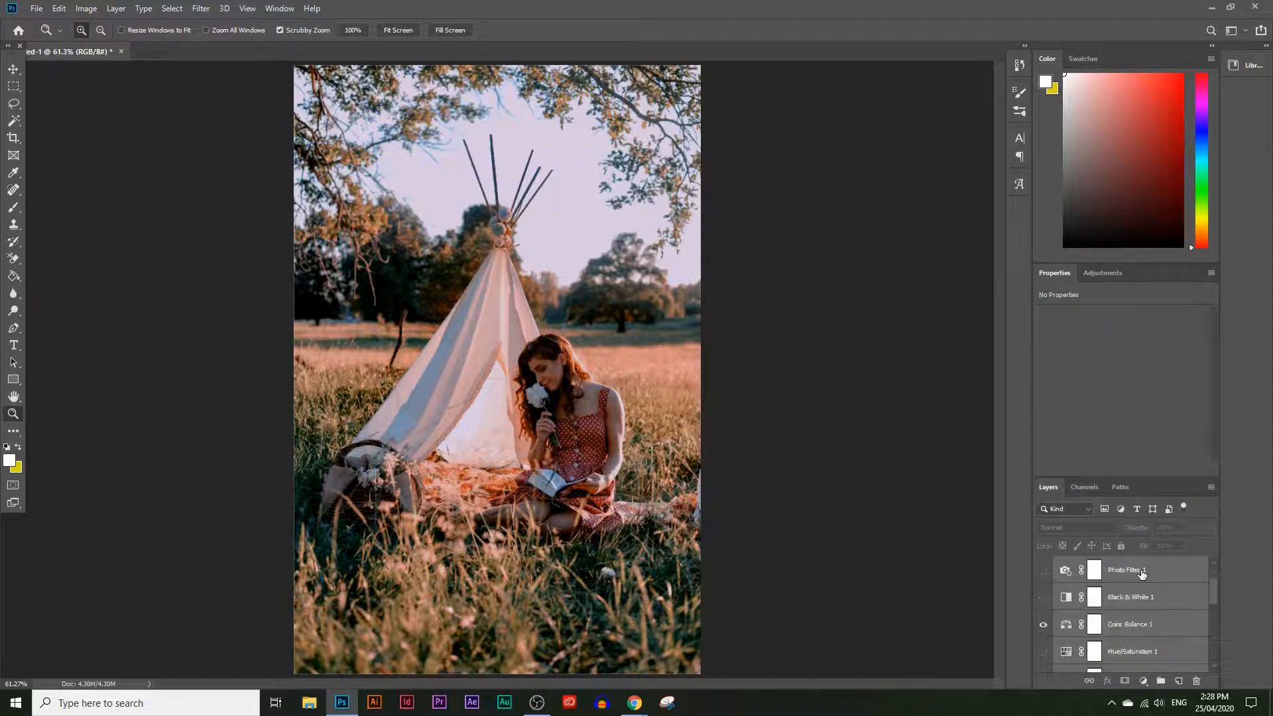
scroll(1142, 584, down, 4)
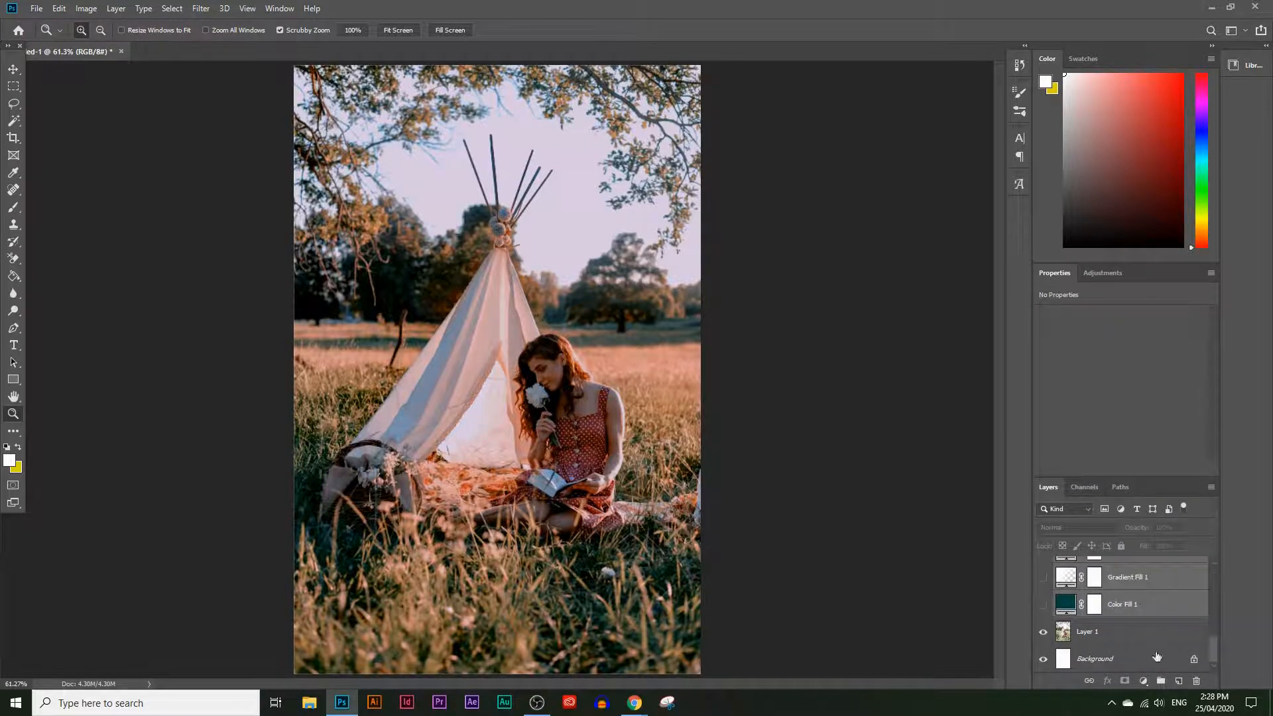
click(1161, 681)
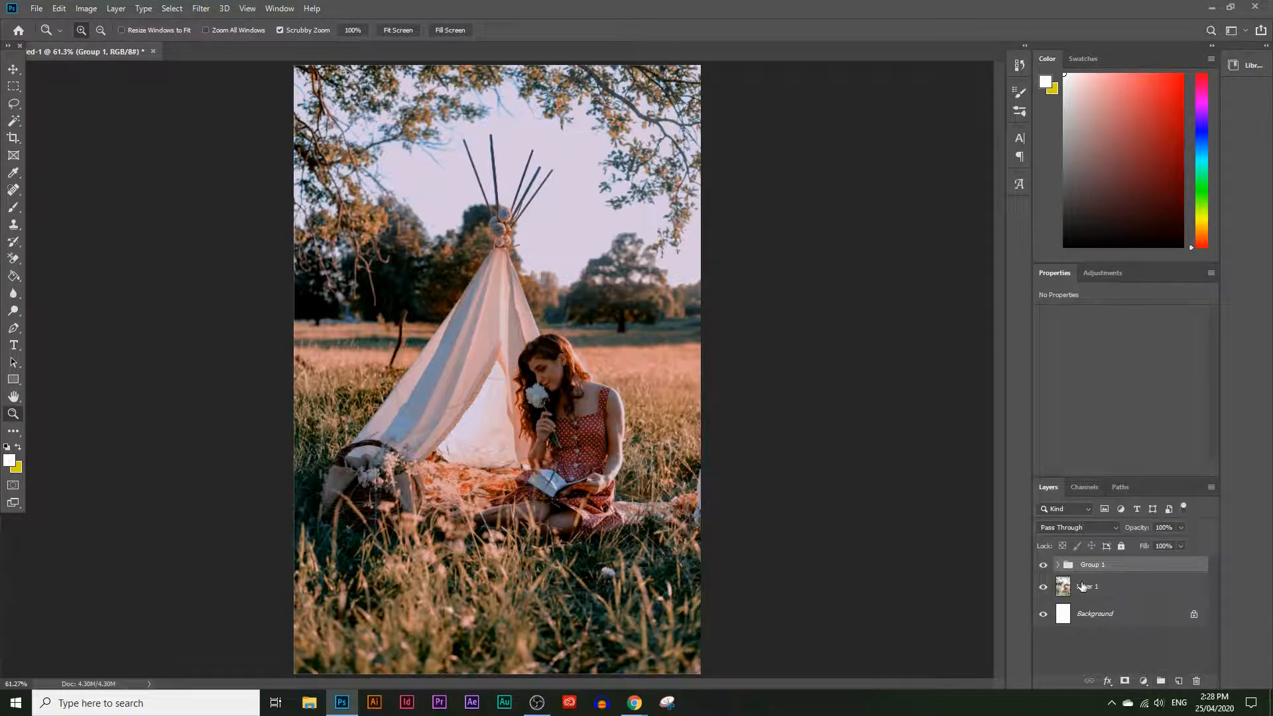
Step: Compare the photo with and without the grouped adjustments by switching the group's visibility off and on repeatedly
click(1046, 566)
click(1046, 566)
click(1046, 566)
click(1045, 566)
click(1046, 566)
click(1046, 566)
click(1048, 567)
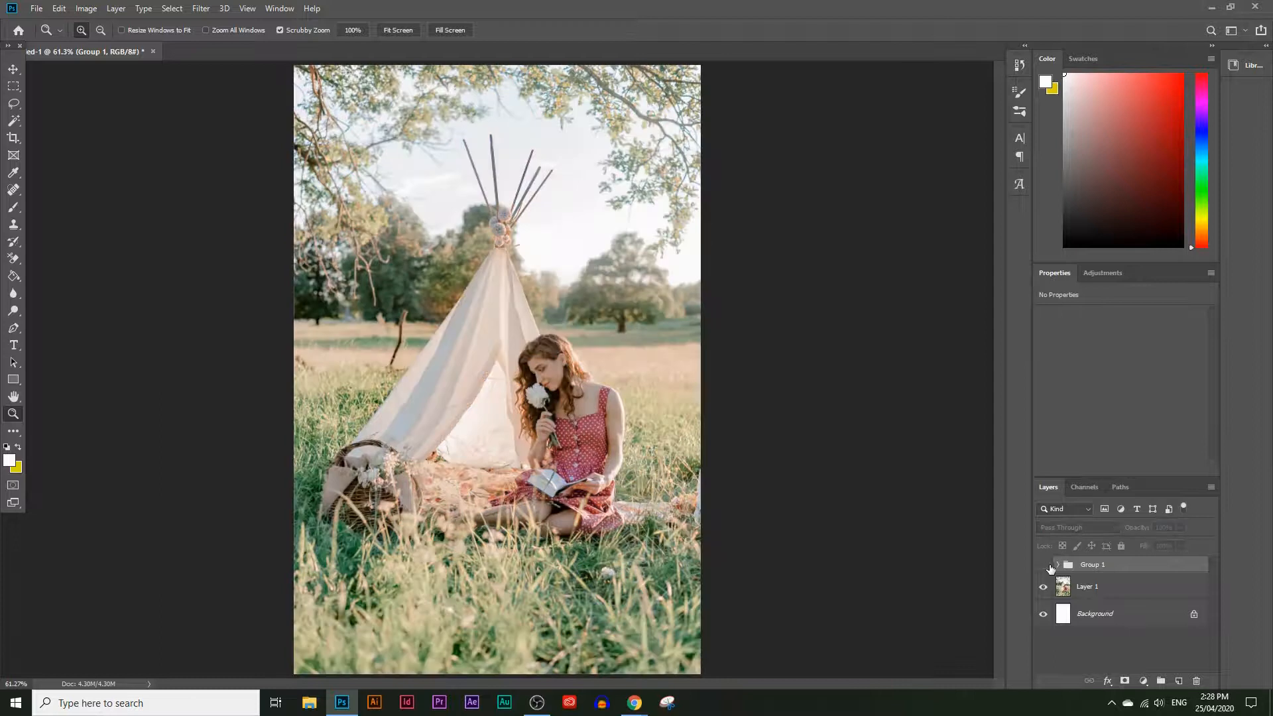
click(1048, 567)
Step: Add an Invert adjustment layer above Color Lookup 1 inside the group, and hide it
click(1058, 564)
click(1121, 589)
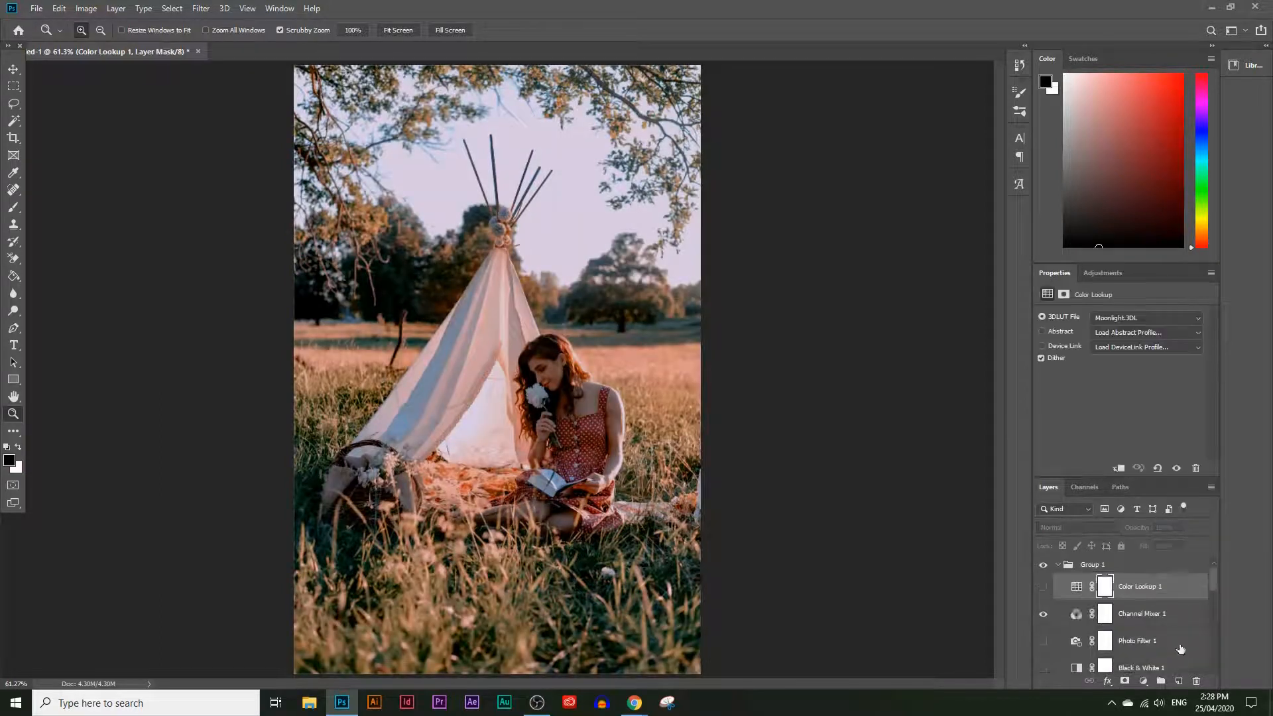
click(1143, 680)
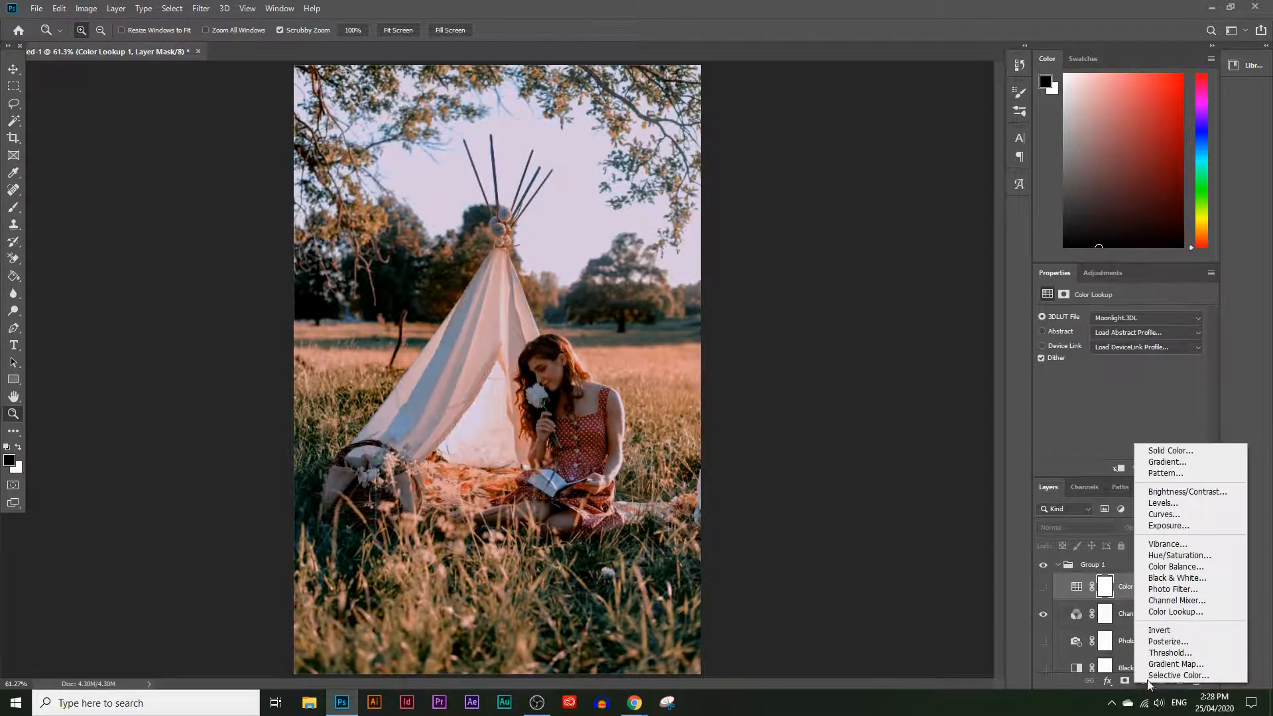
click(1184, 633)
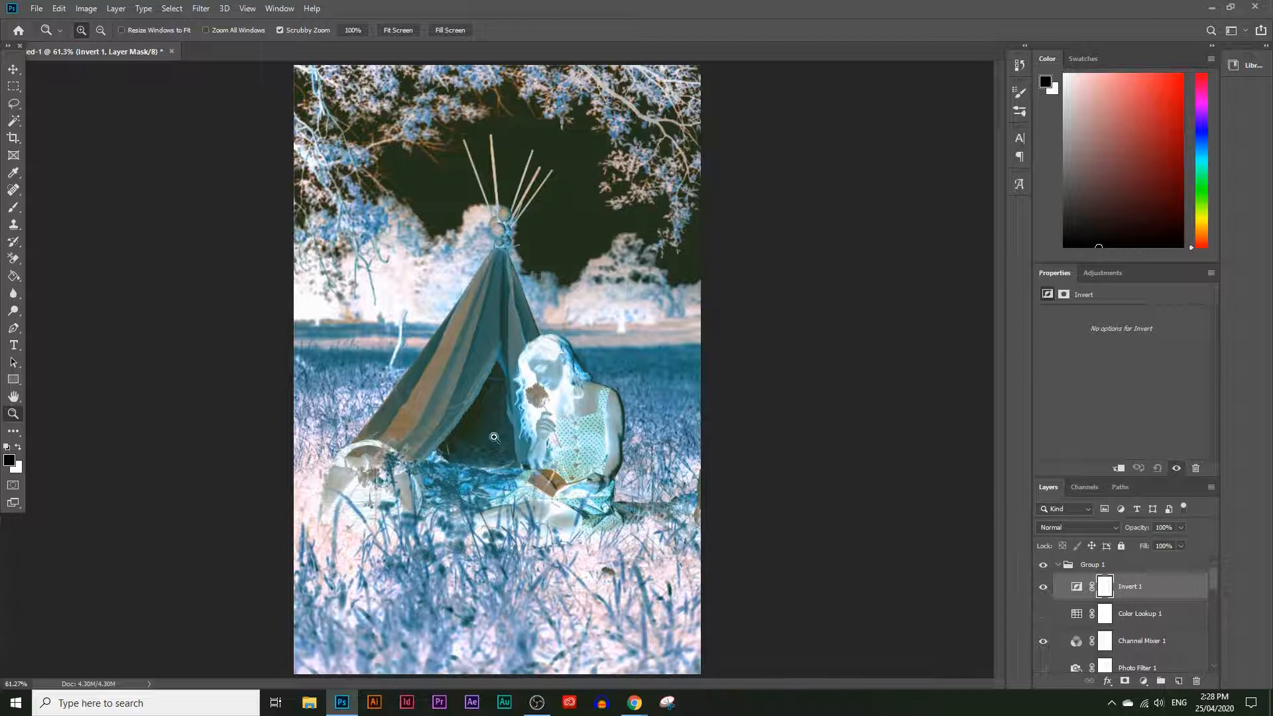
click(1043, 586)
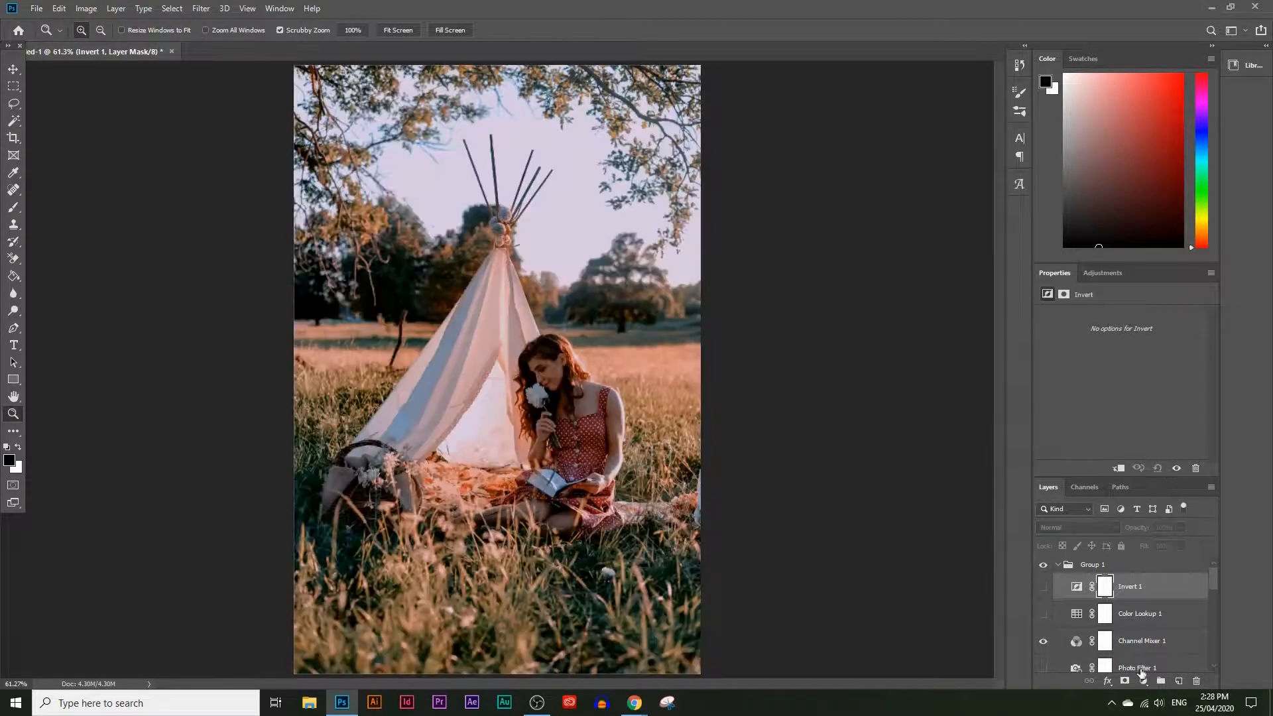
Step: Add a Posterize adjustment layer above the Invert layer and set it to 11 levels
click(1144, 680)
click(1169, 640)
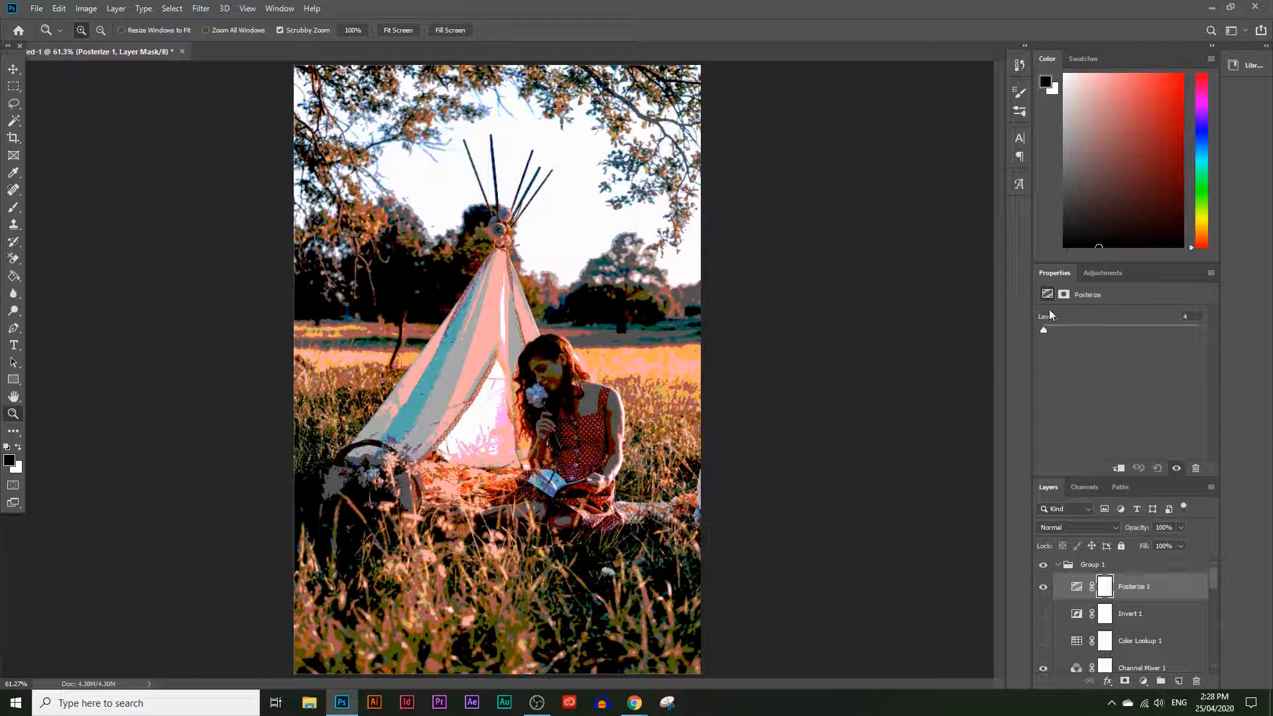
drag(1044, 331, 1049, 330)
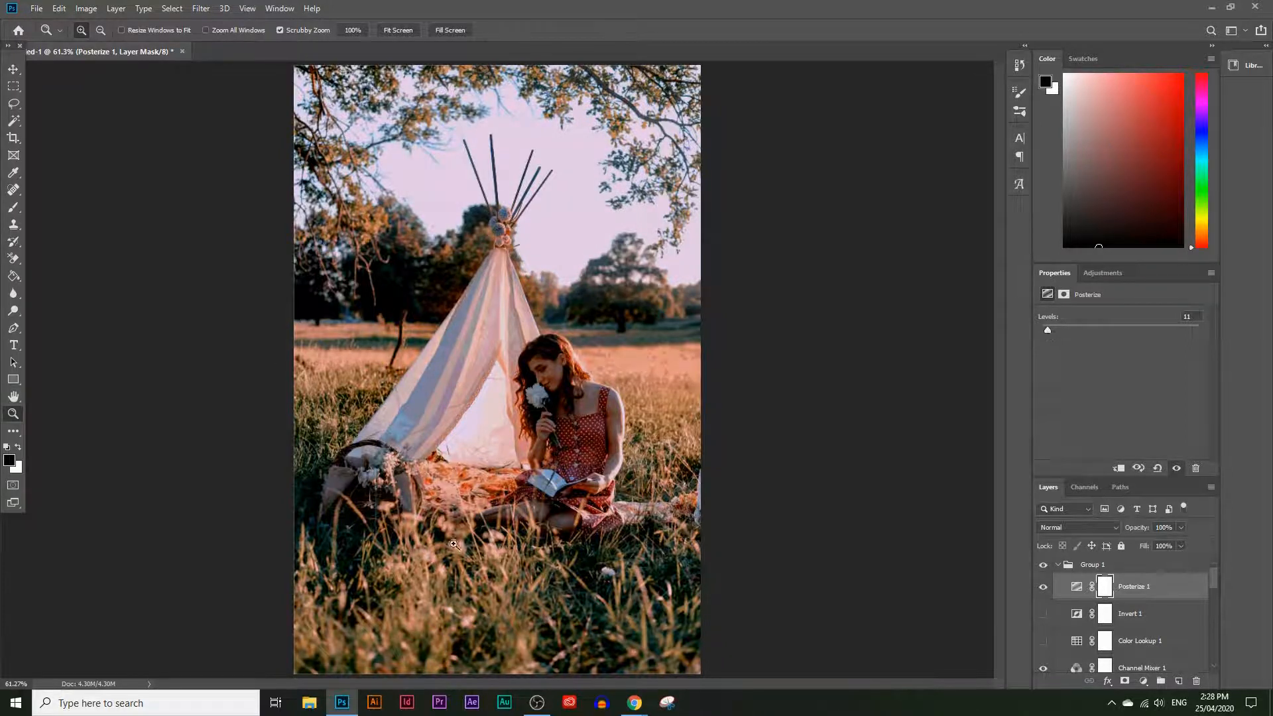
Step: Set the Posterize layer to 2 levels and hide the layer
drag(1046, 329, 1001, 562)
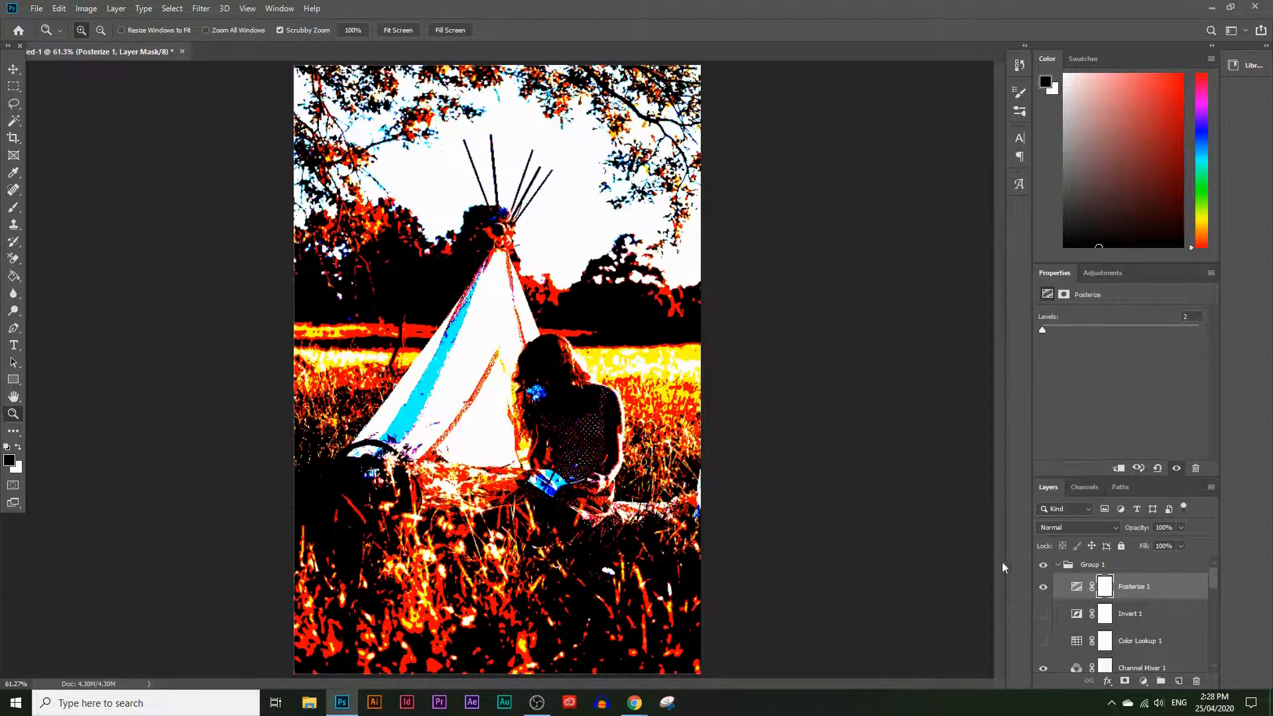
click(1045, 587)
Step: Add a Threshold adjustment layer above the Posterize layer, set its threshold level to 112, and hide it
click(1142, 682)
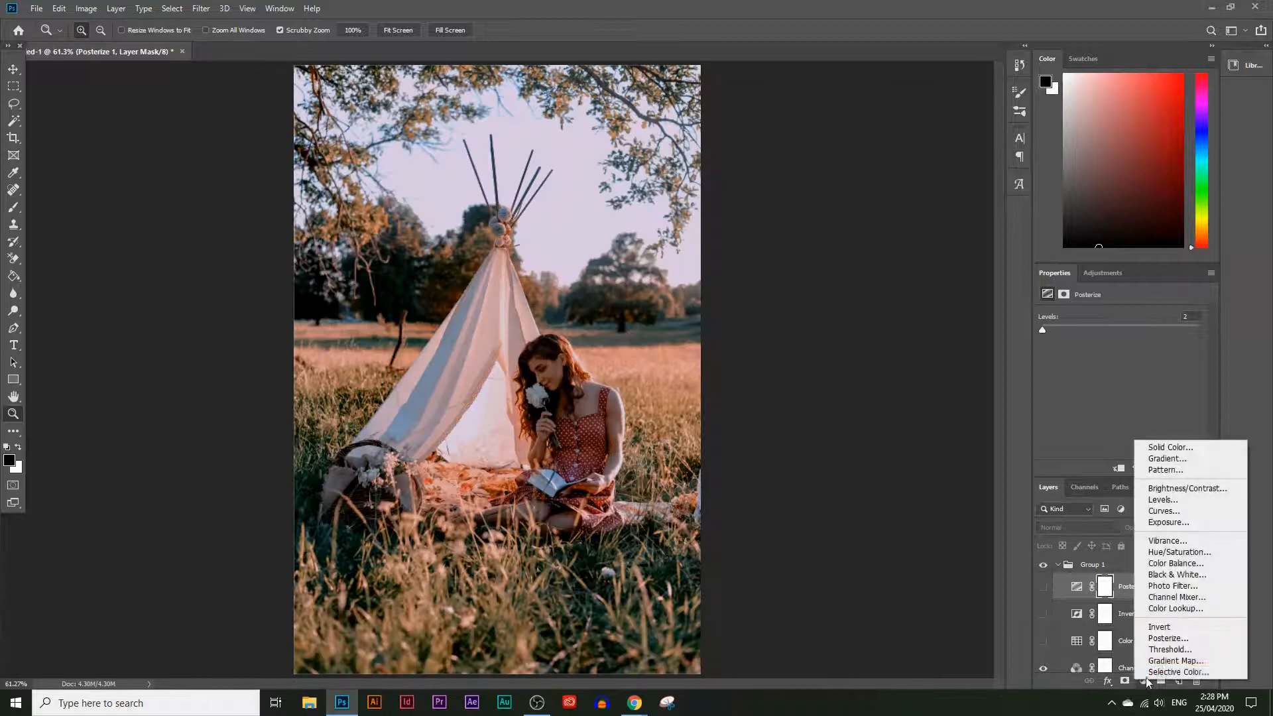
click(1160, 651)
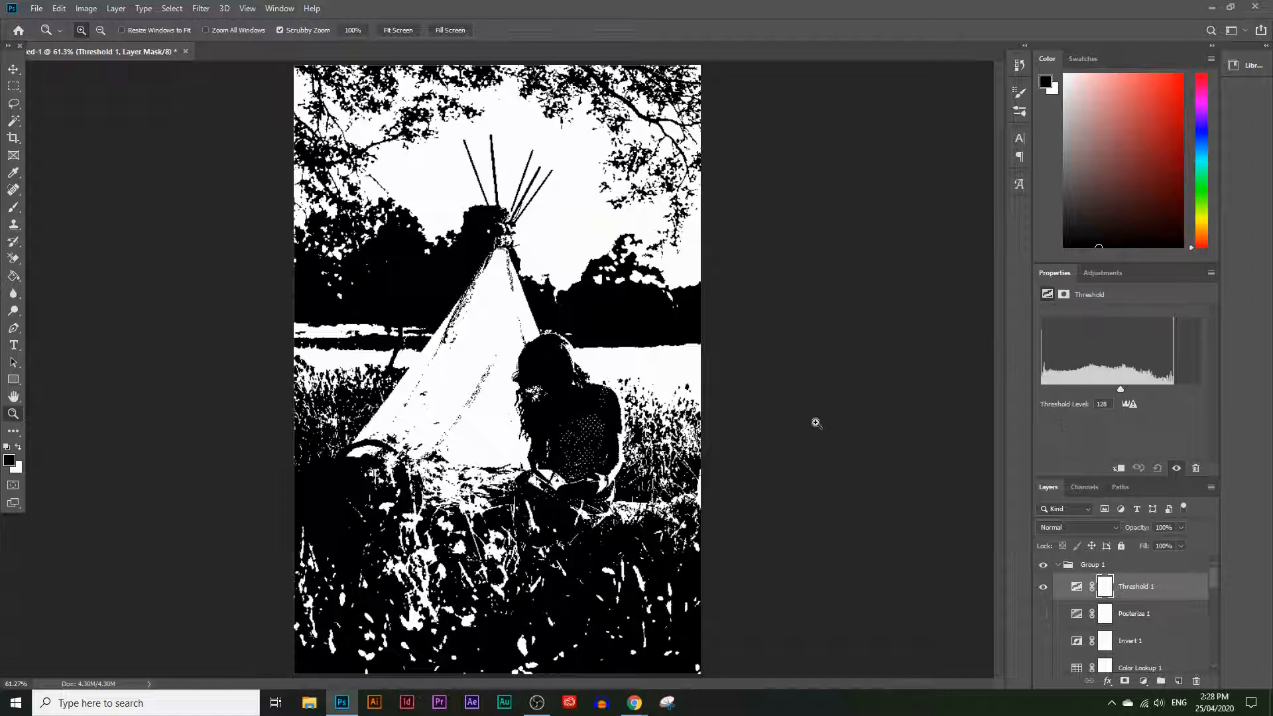
mouse_move(1120, 388)
mouse_down()
mouse_move(1073, 389)
mouse_move(1111, 382)
mouse_up()
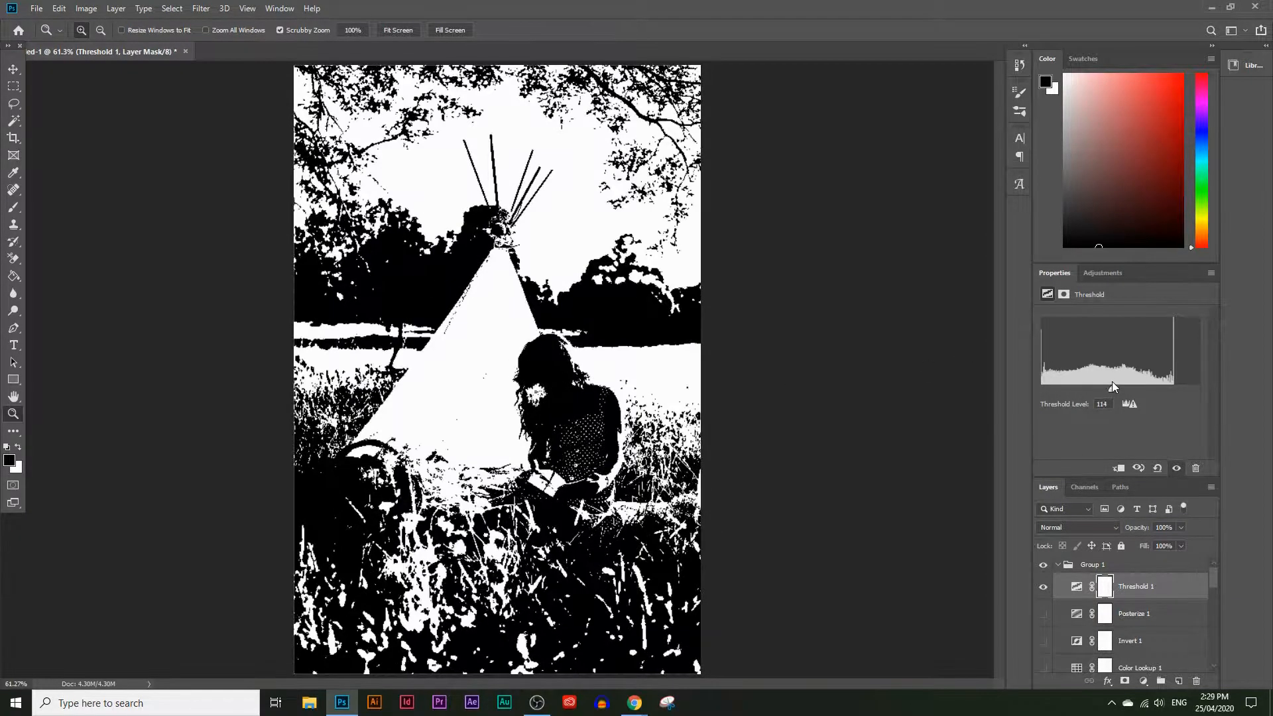
click(1077, 586)
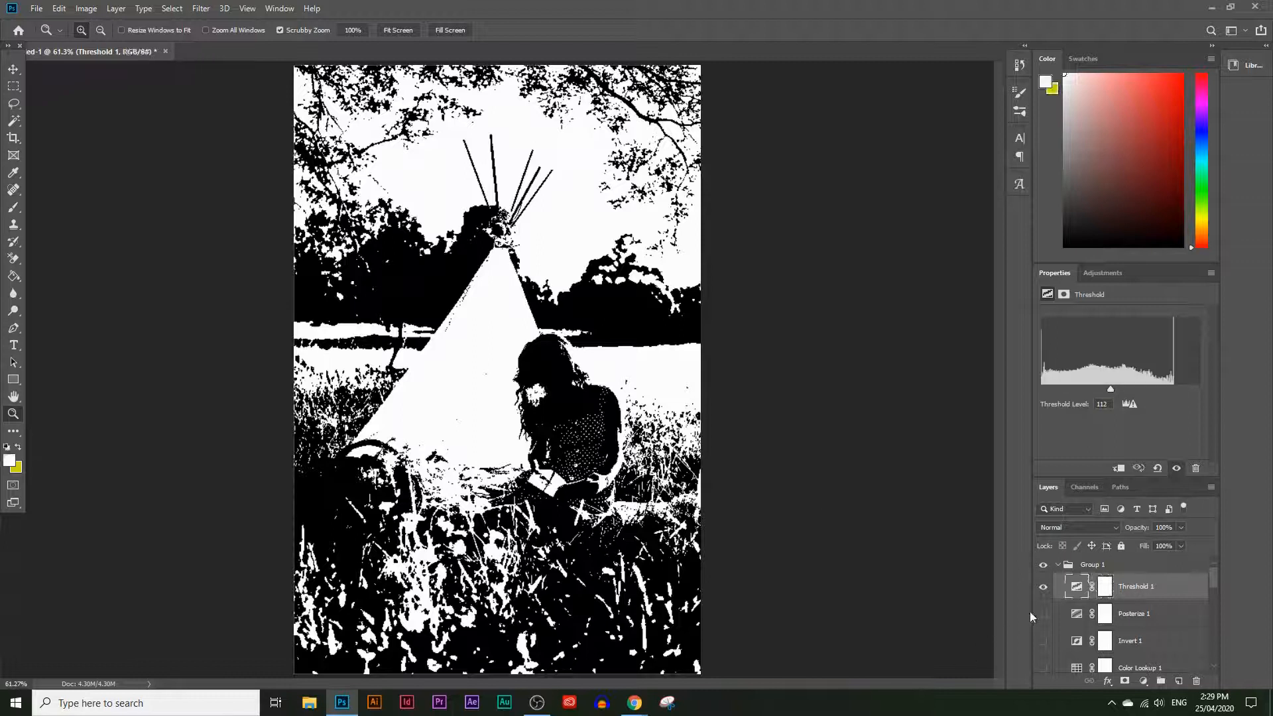
click(1044, 587)
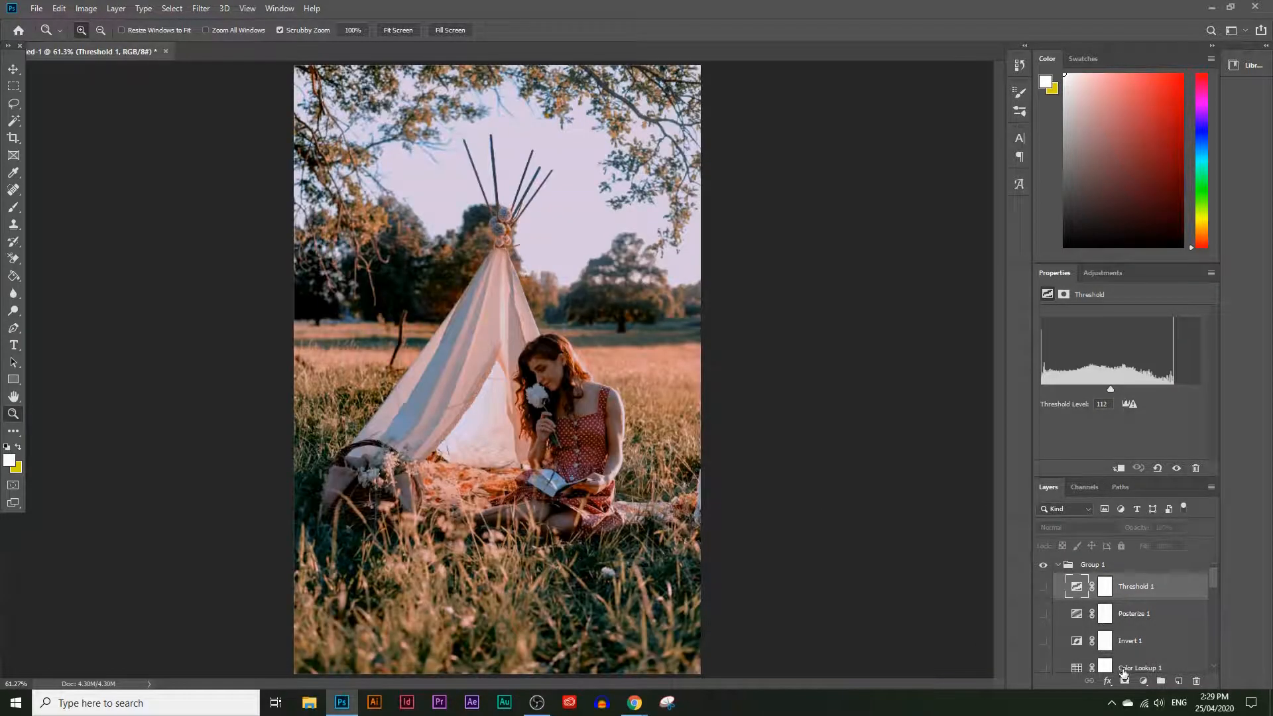
Step: Add a Gradient Map adjustment layer above the Threshold layer
click(1143, 681)
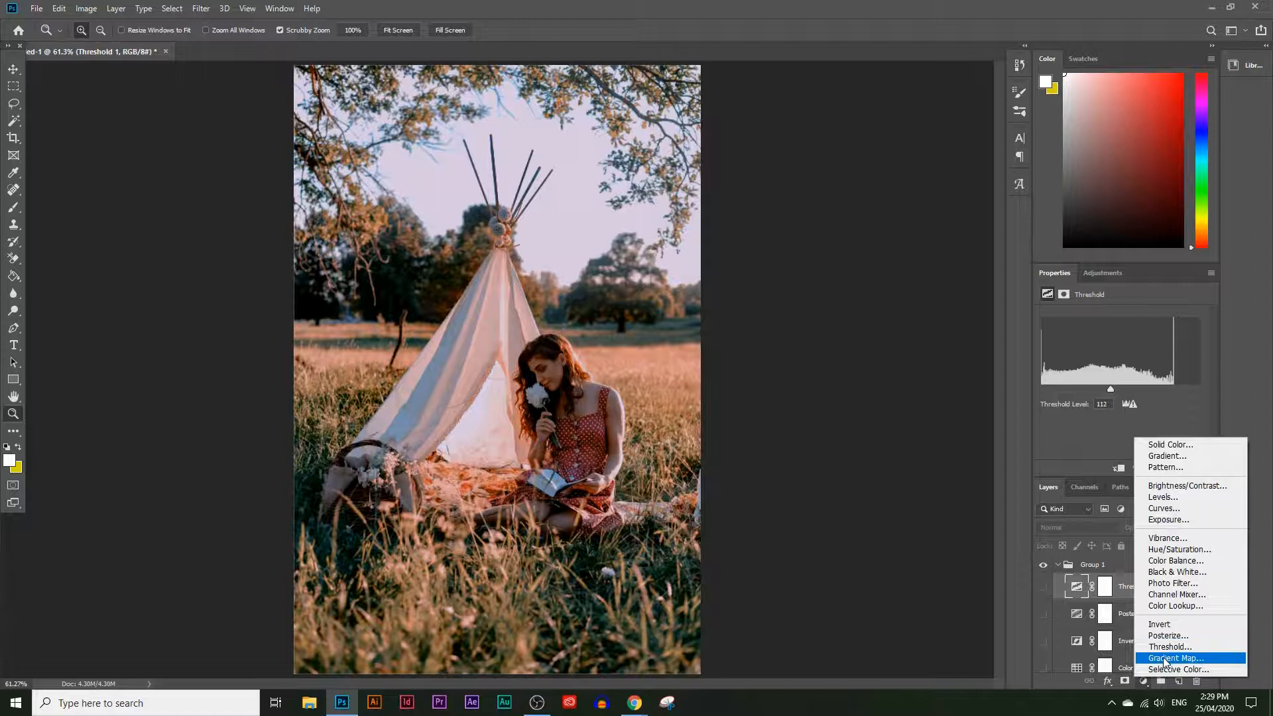
click(1167, 657)
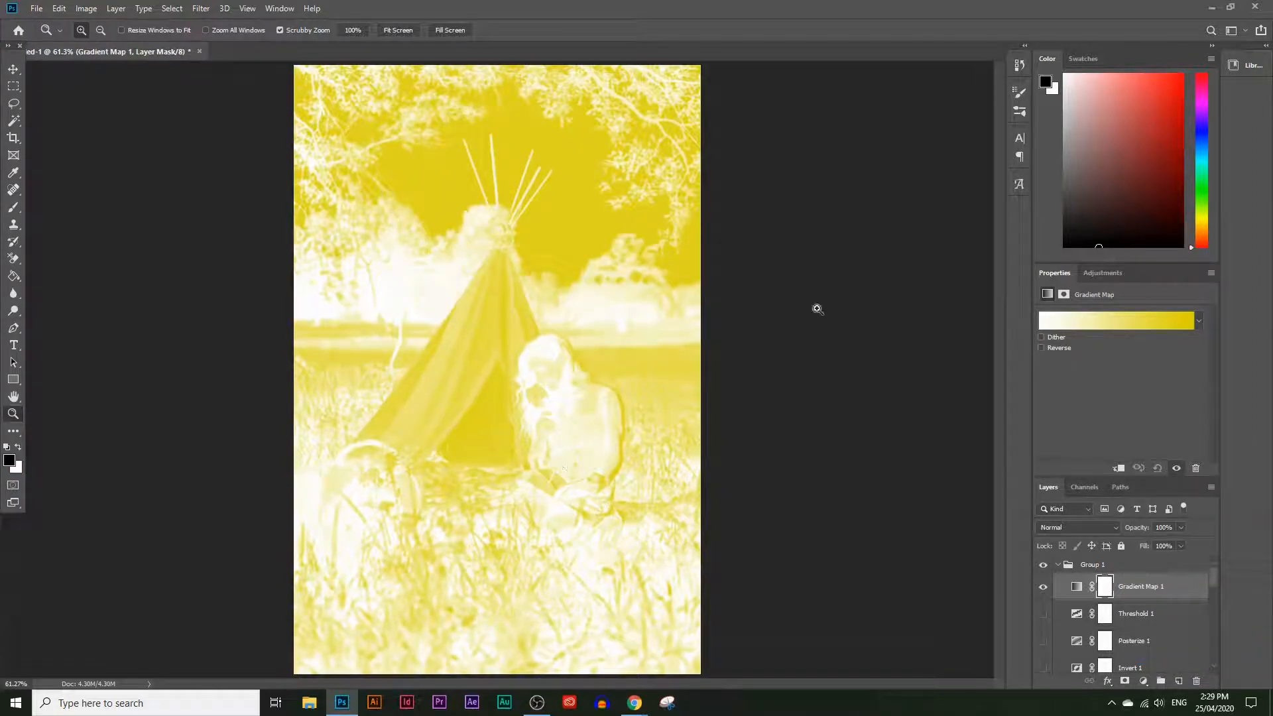
Step: Try recolouring the gradient map's yellow end stop to red, de0000, and close the gradient editor without applying it
click(1135, 324)
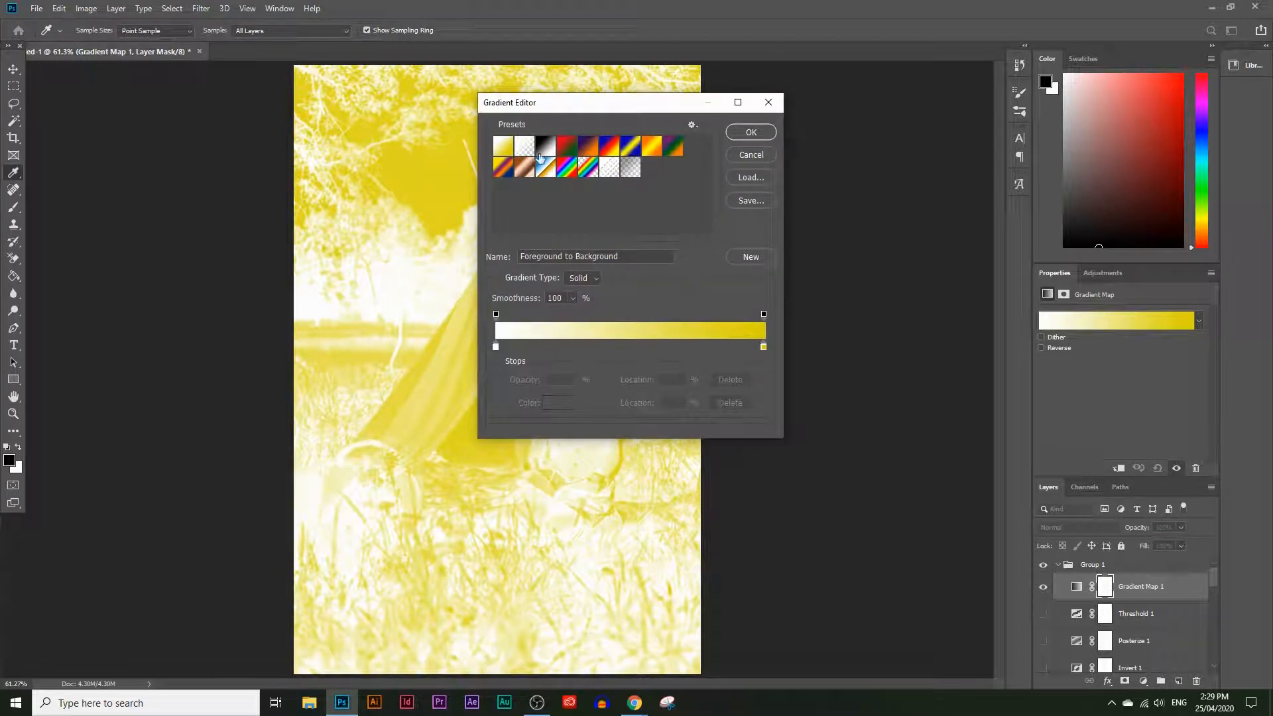
drag(594, 110, 644, 116)
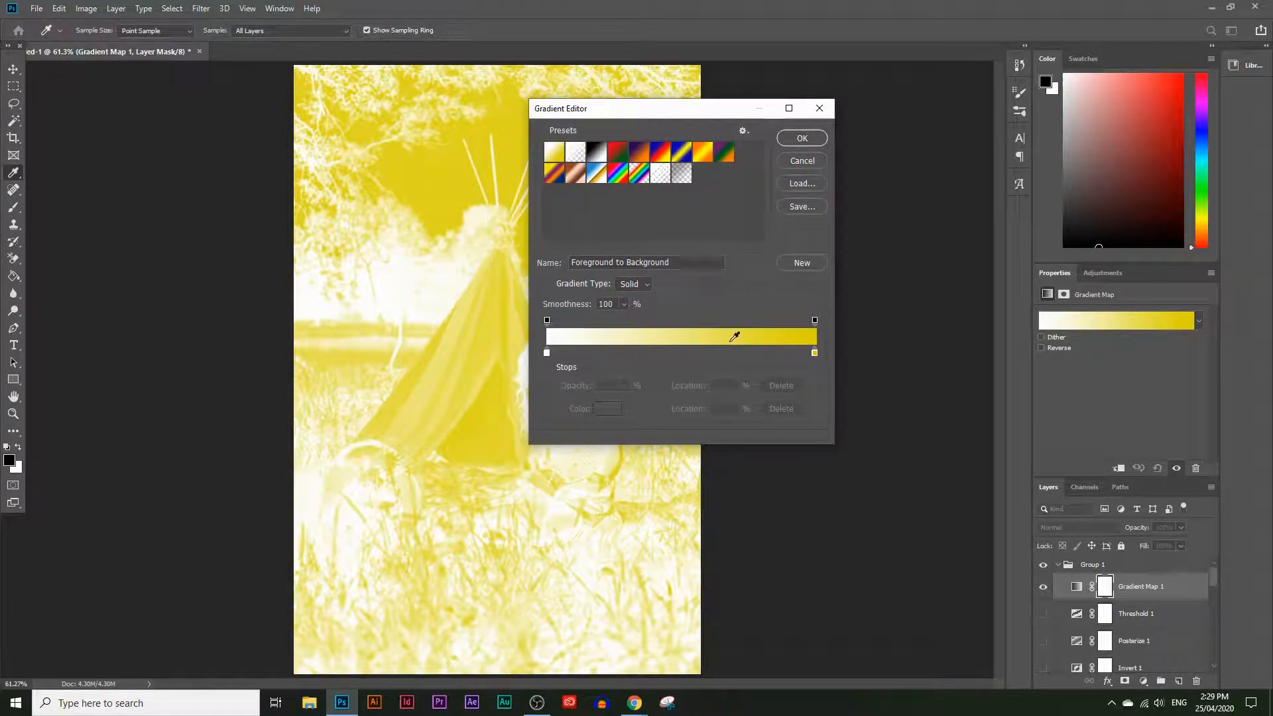
double_click(814, 352)
click(800, 445)
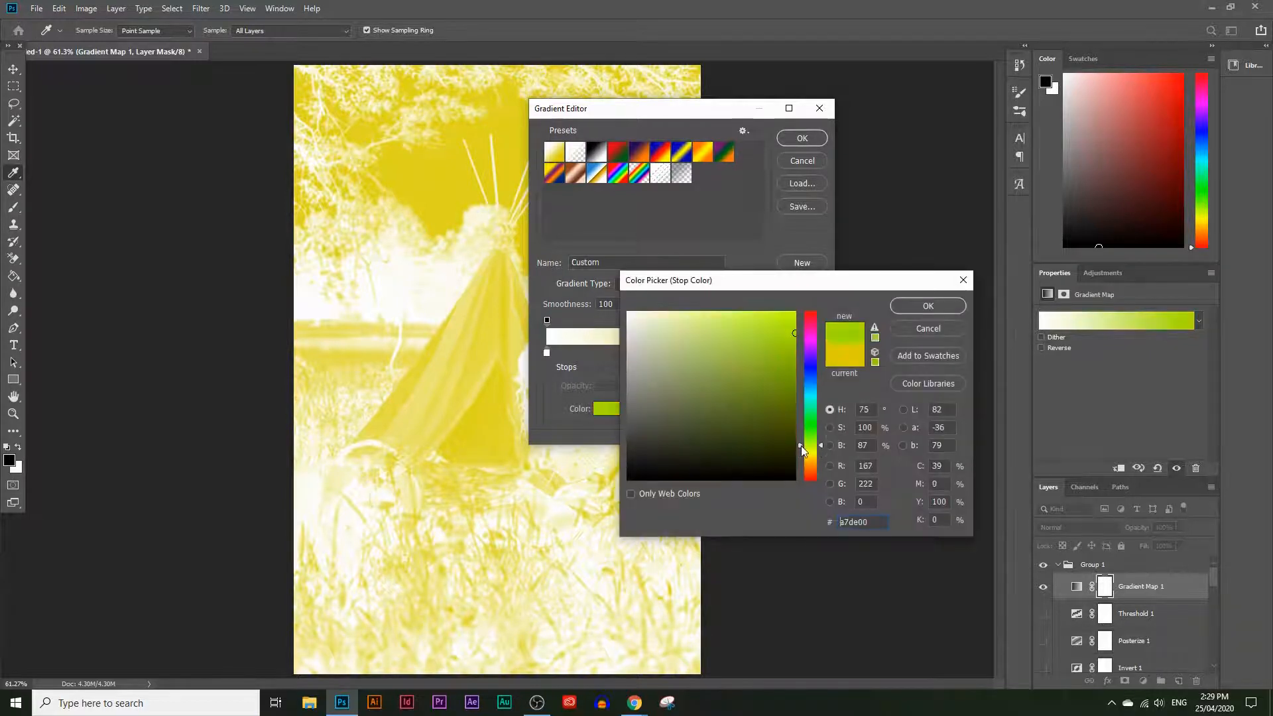
drag(801, 446, 817, 487)
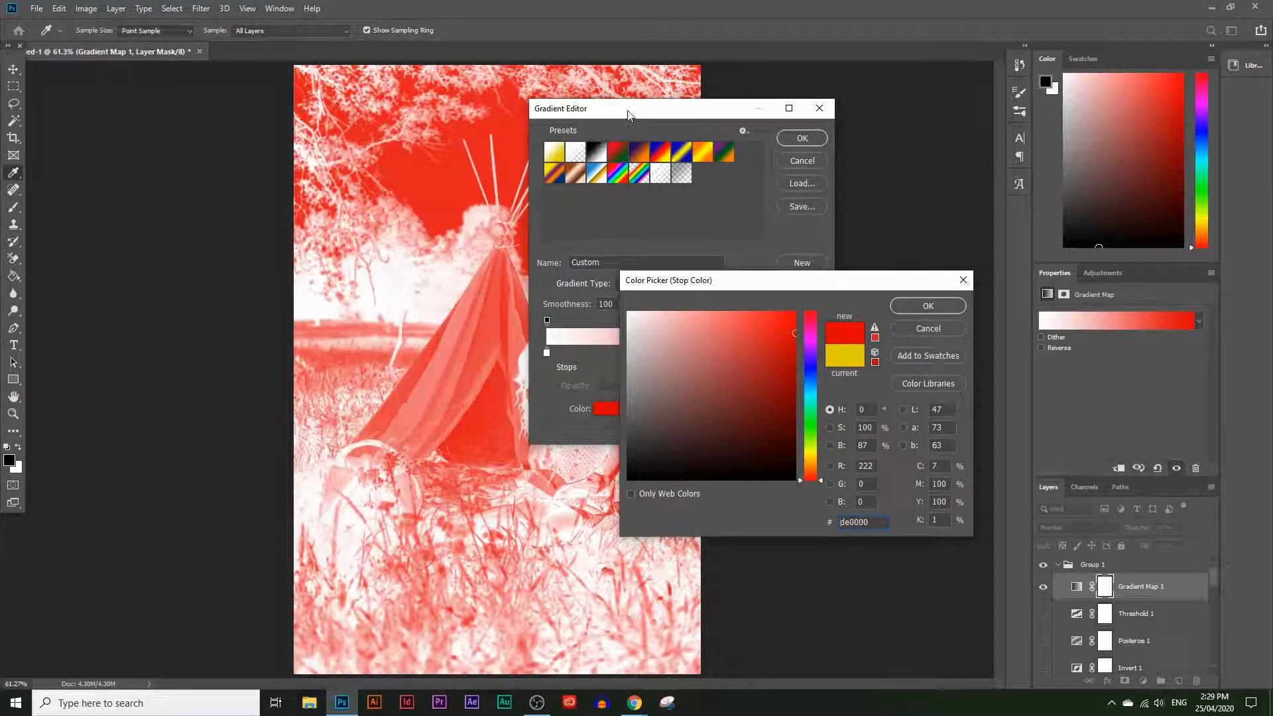
click(928, 306)
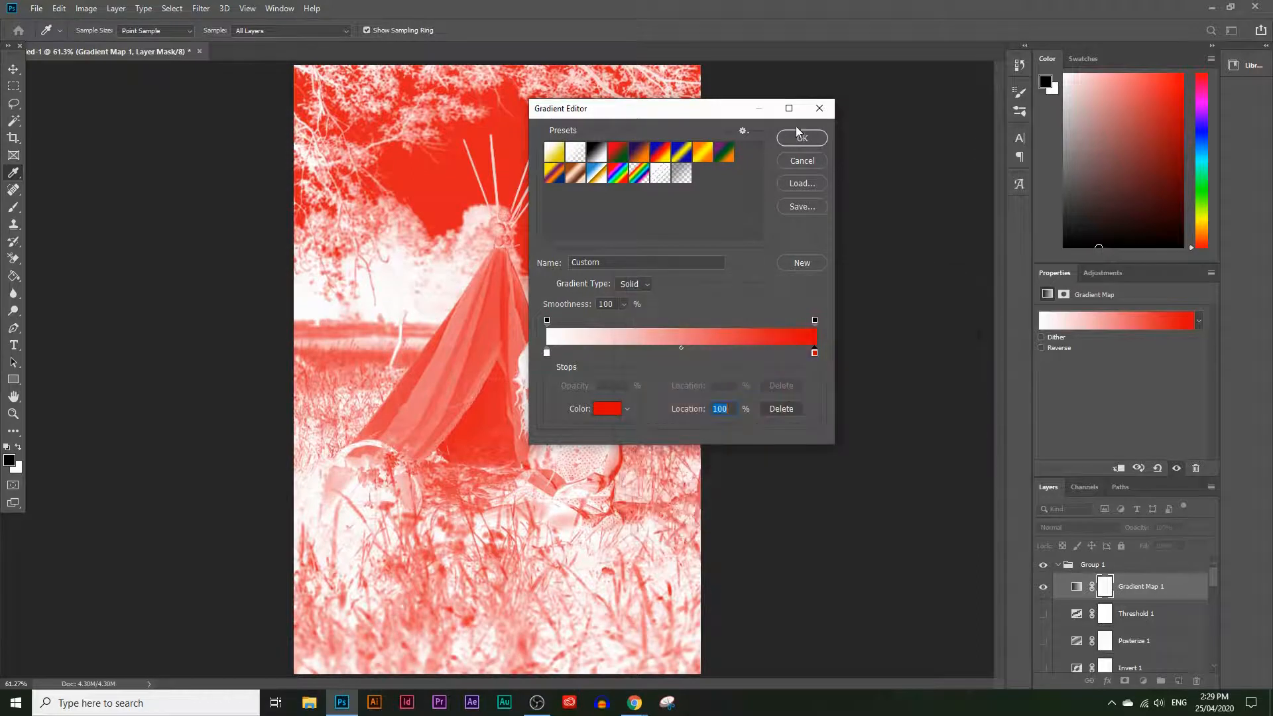
click(820, 108)
key(z)
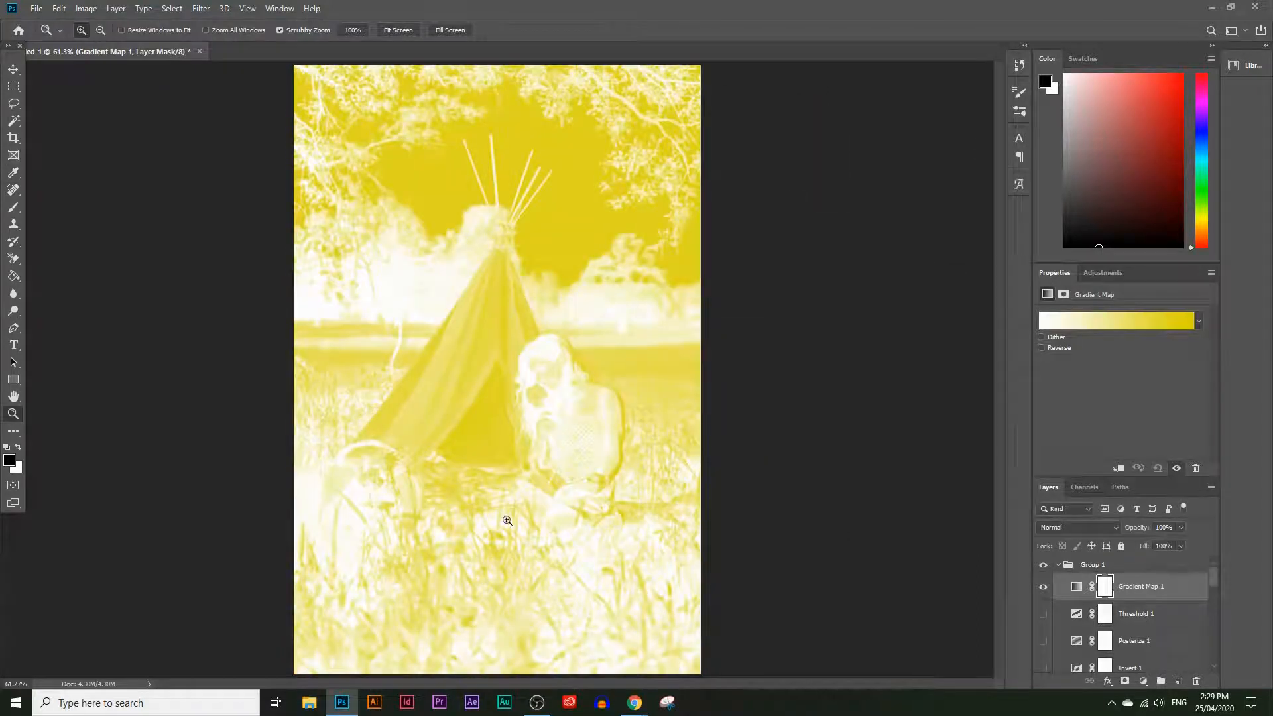
Step: Hide the Gradient Map layer and add a Selective Color adjustment layer above it
click(1043, 586)
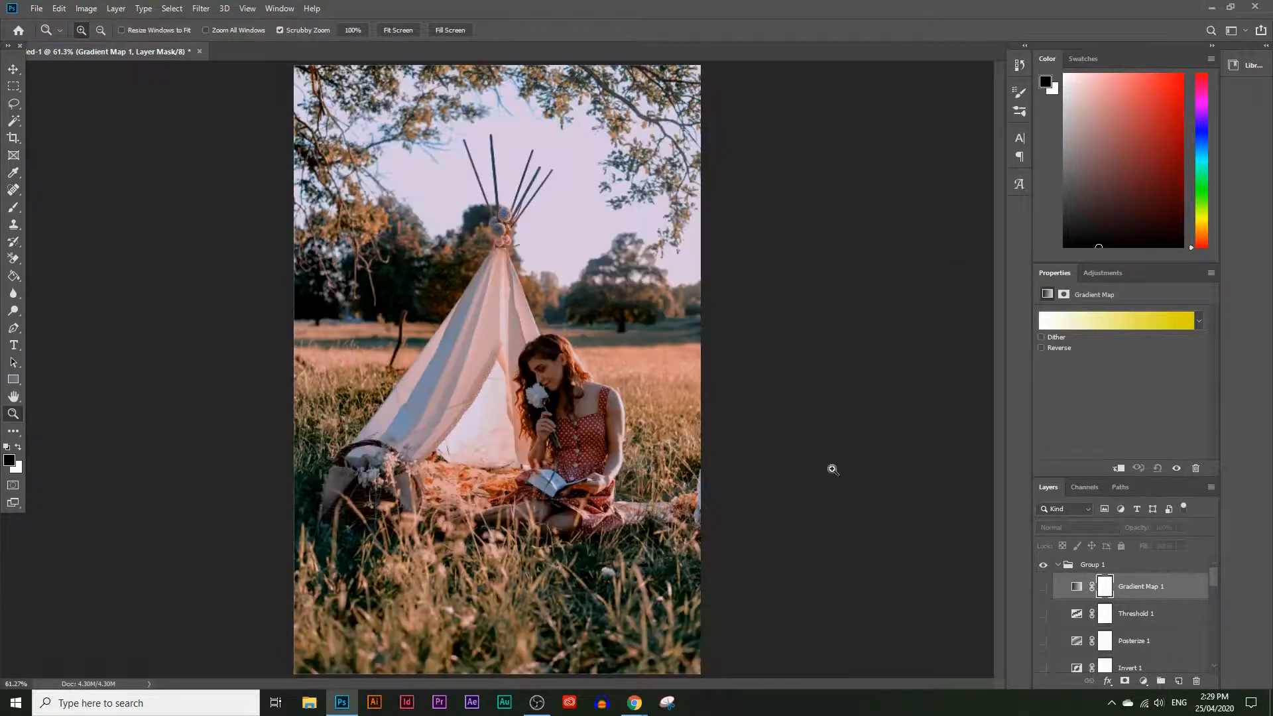
click(1143, 680)
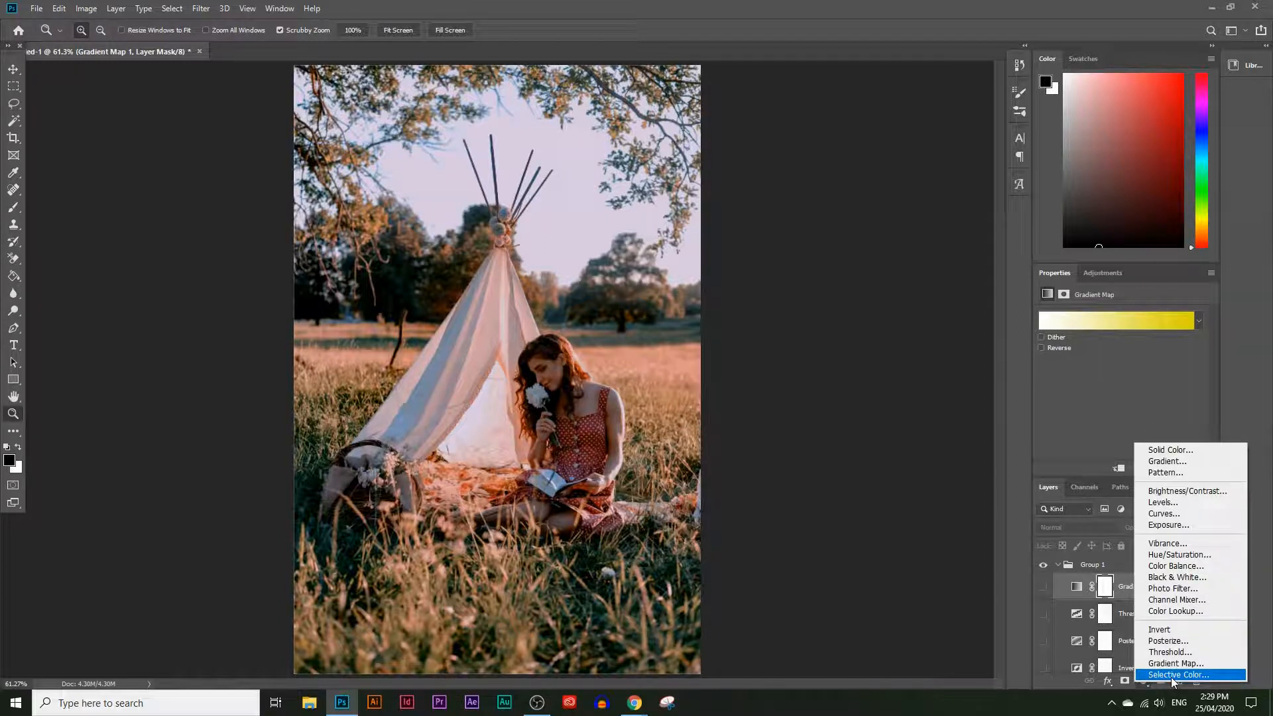
click(1170, 675)
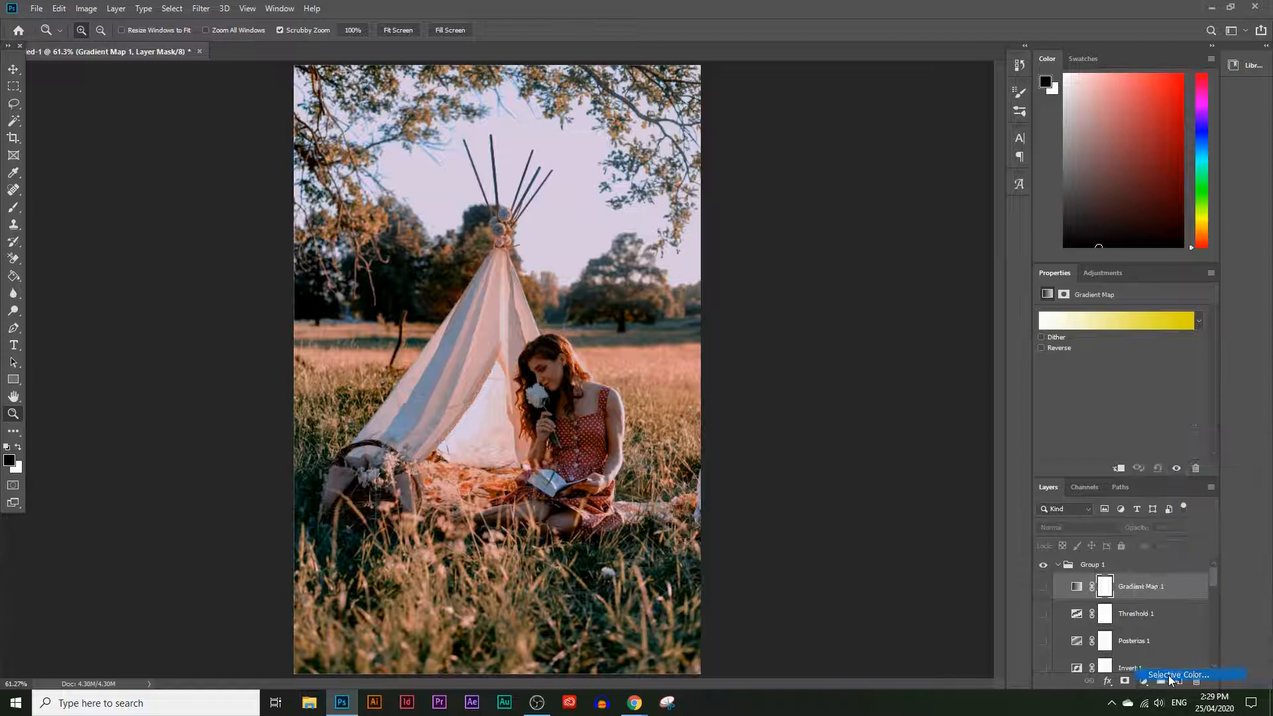
Step: Set the Selective Color layer's Reds to Cyan -44, Magenta +36 and Yellow +53, trying higher Black before returning it to 0
click(1105, 332)
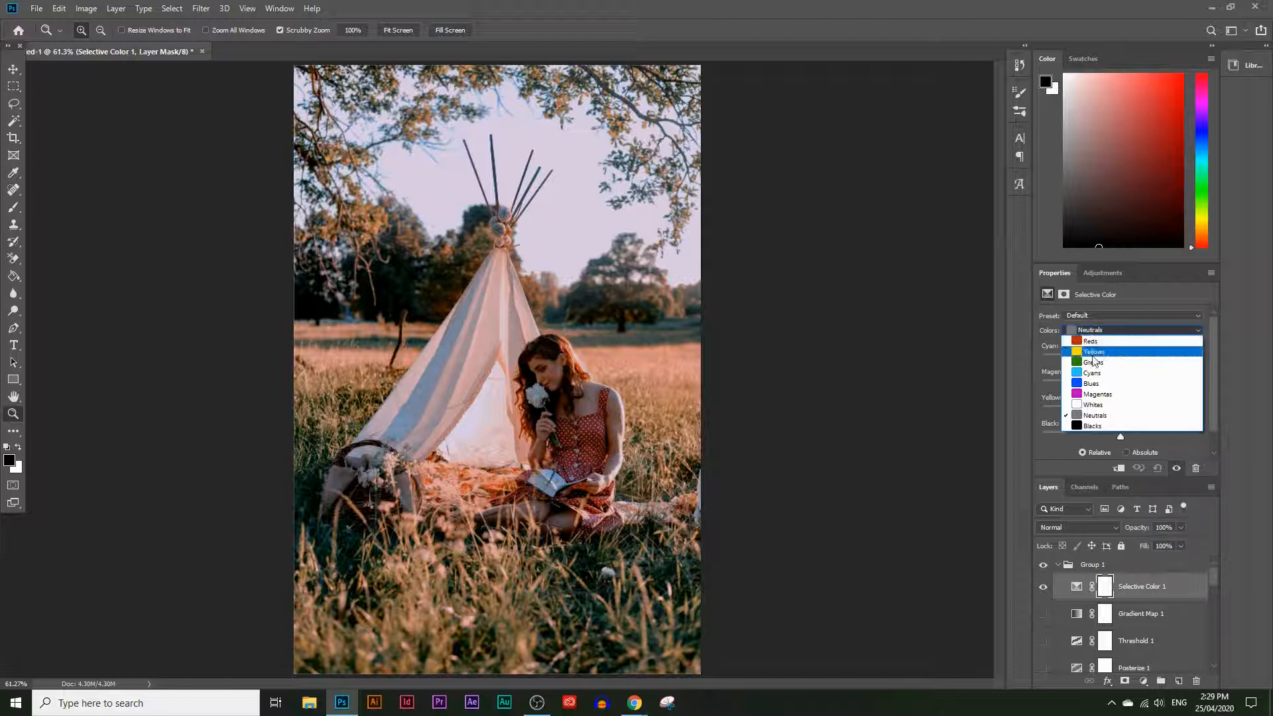
click(1092, 341)
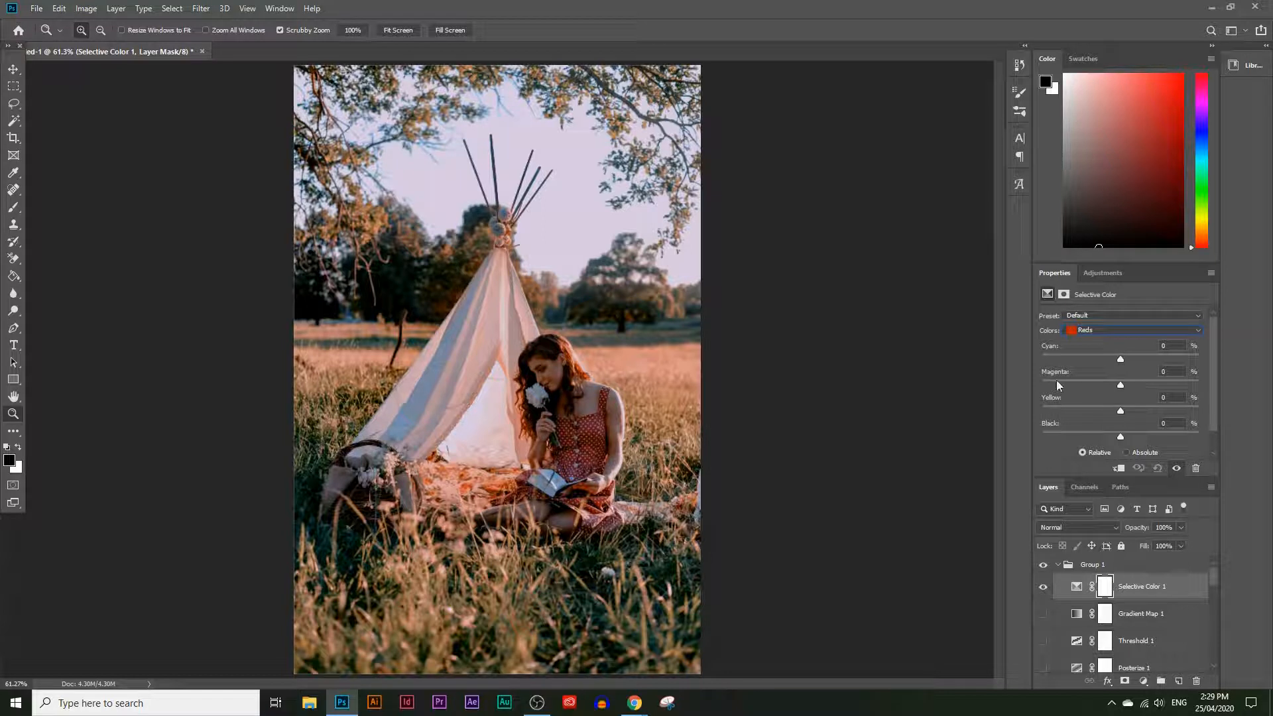
mouse_move(1121, 361)
mouse_down()
mouse_move(1080, 369)
mouse_move(1120, 369)
mouse_move(1105, 372)
mouse_up()
drag(1154, 411, 1142, 383)
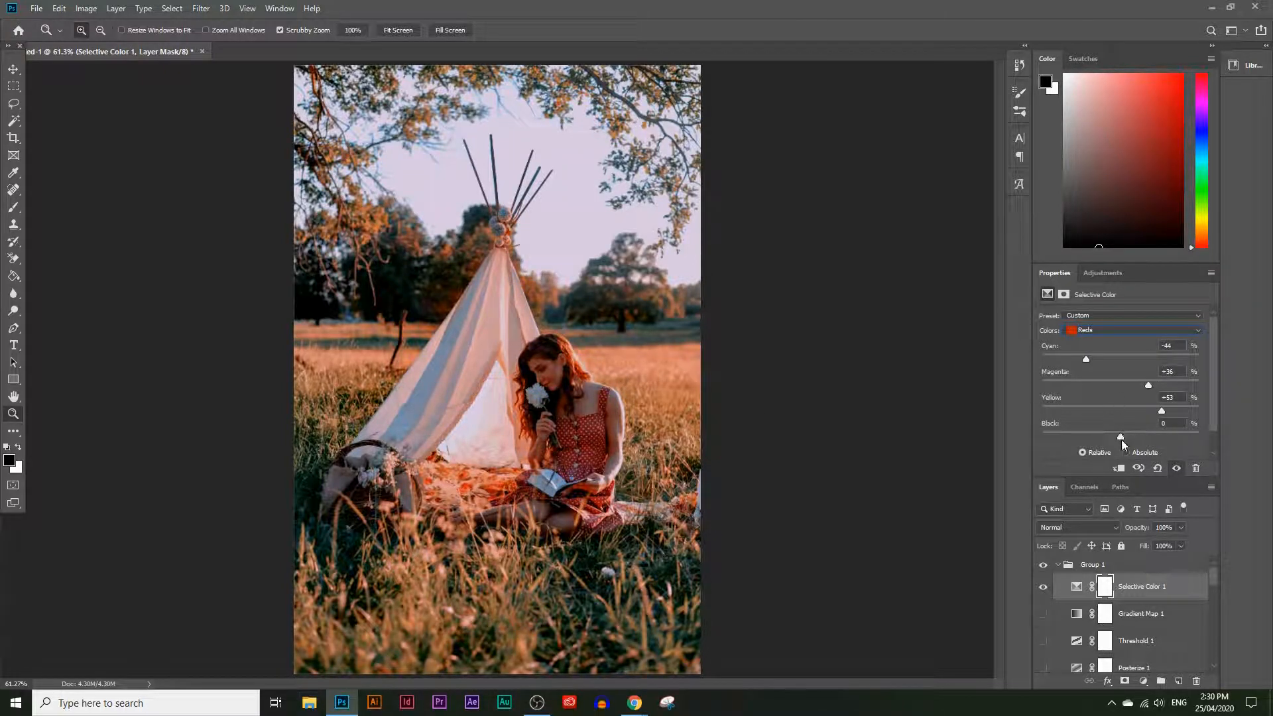
drag(1138, 436, 1159, 434)
drag(1159, 435, 1120, 438)
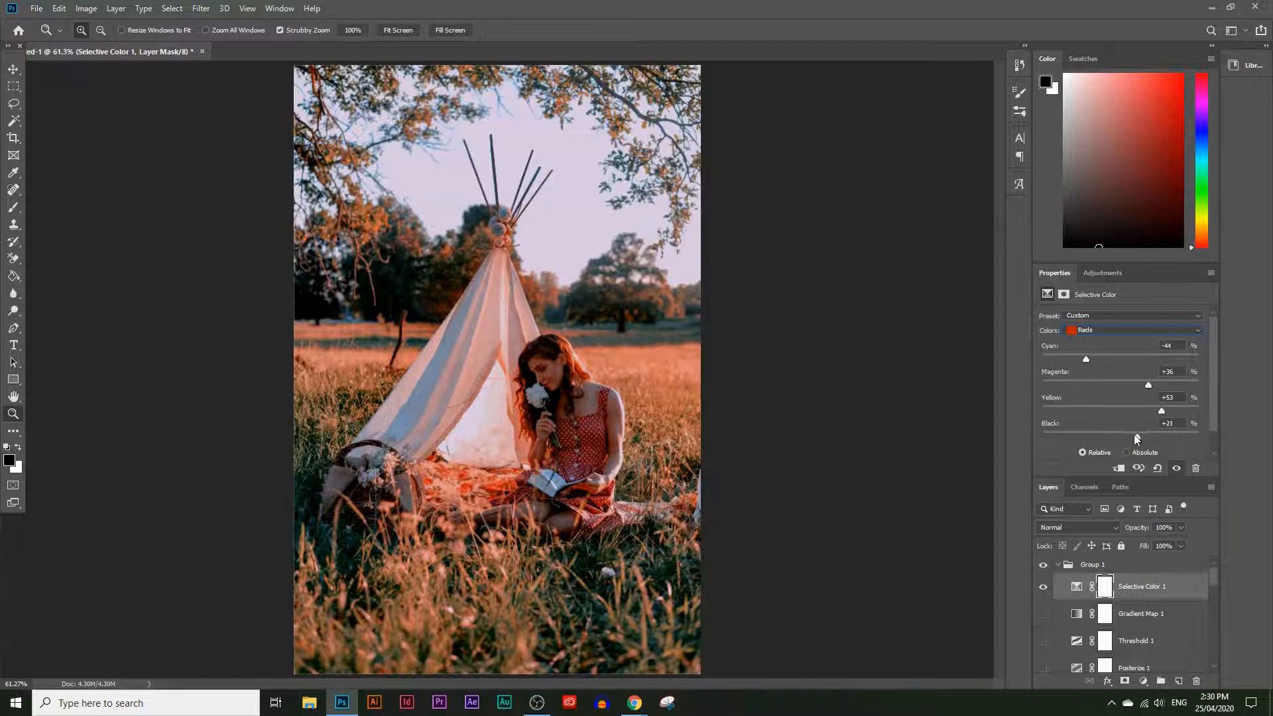
Step: Adjust the Greens in the Selective Color layer, reducing their Black strongly
click(1116, 330)
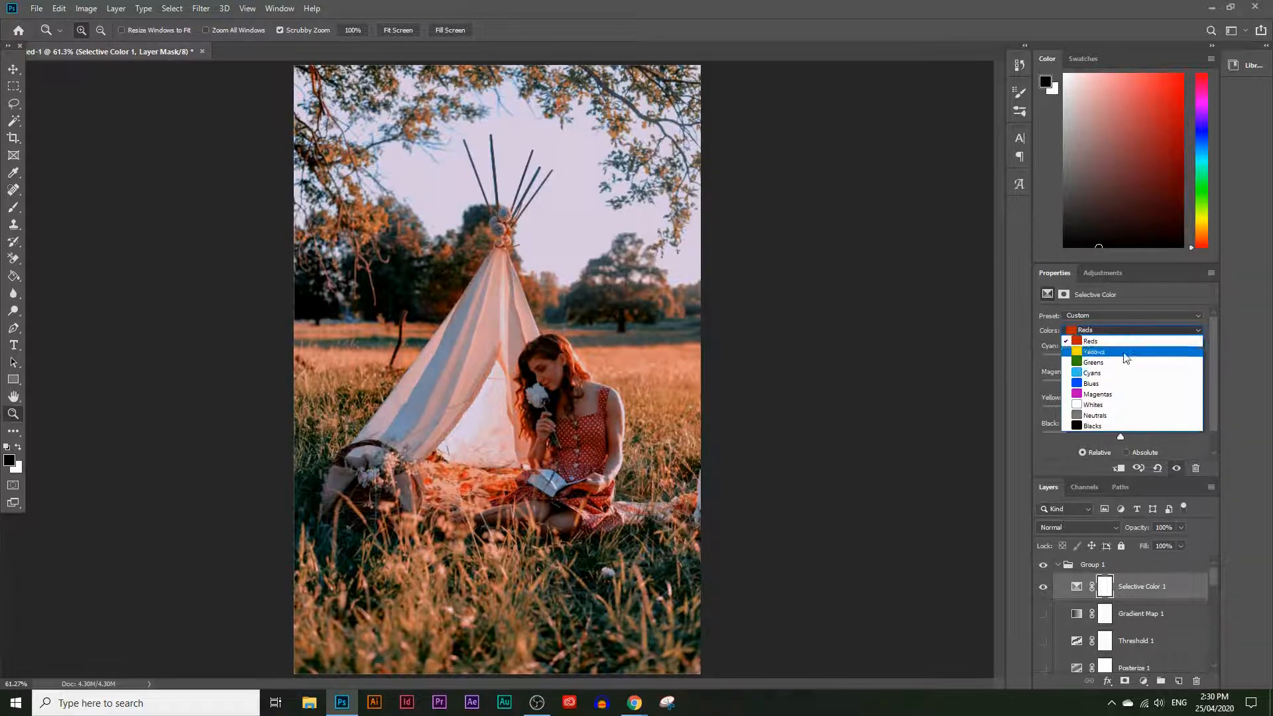
click(1093, 348)
drag(1120, 360, 1065, 436)
Step: Set the Selective Color layer's Neutrals to Cyan +11, Magenta -19, Yellow +6 and Black -11
click(1130, 330)
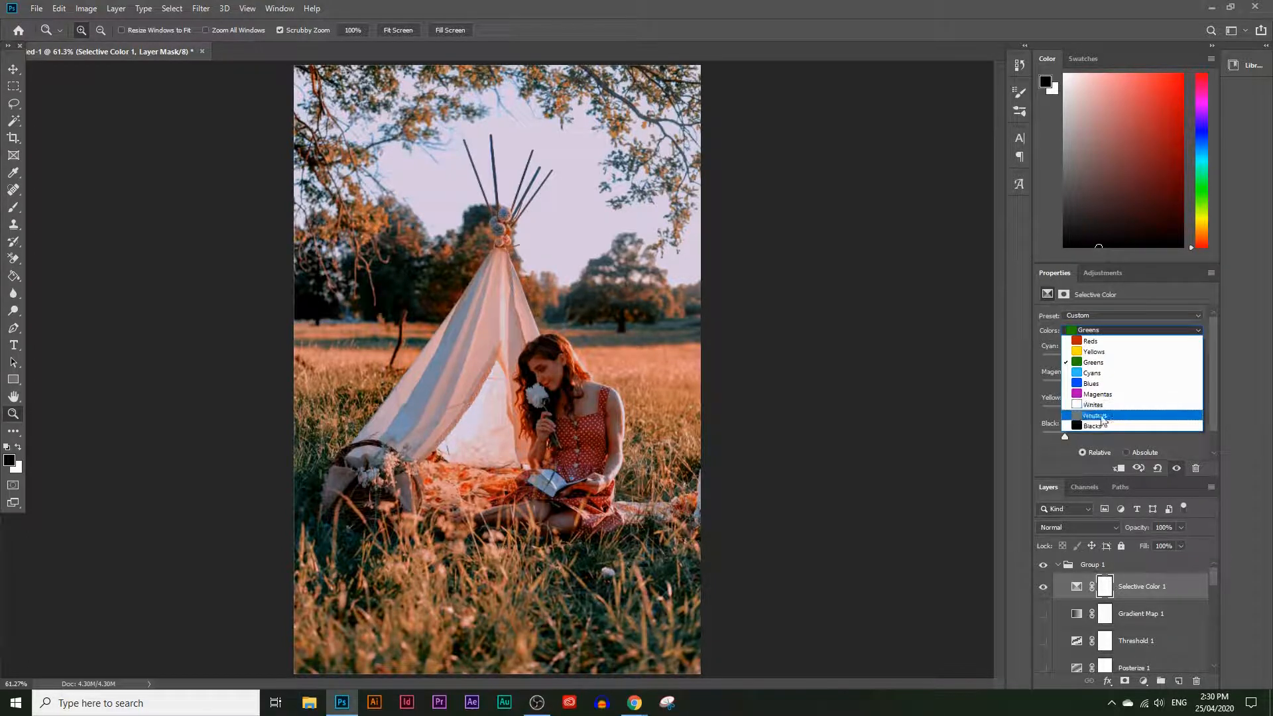
click(1127, 415)
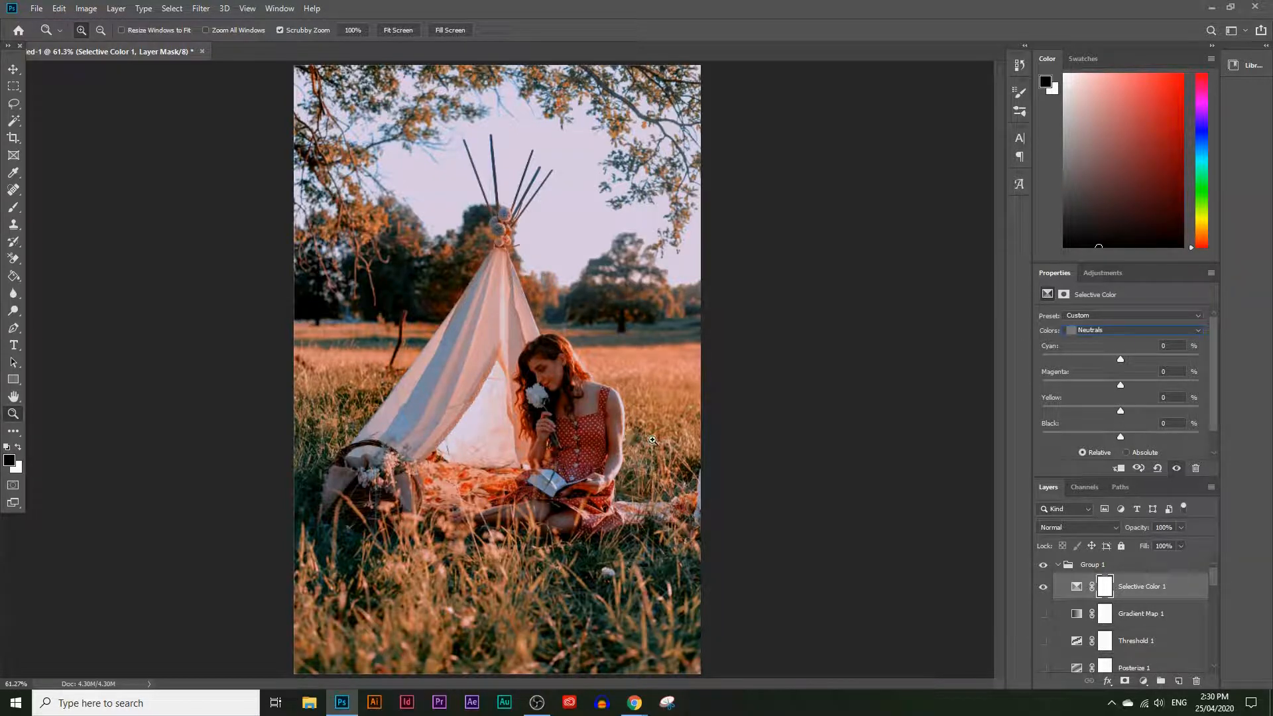
drag(1125, 361, 1112, 387)
drag(1121, 411, 1113, 437)
Step: Compare the photo with and without the Selective Color layer several times, and leave the layer hidden
click(1042, 587)
click(1042, 587)
click(1042, 587)
click(1043, 588)
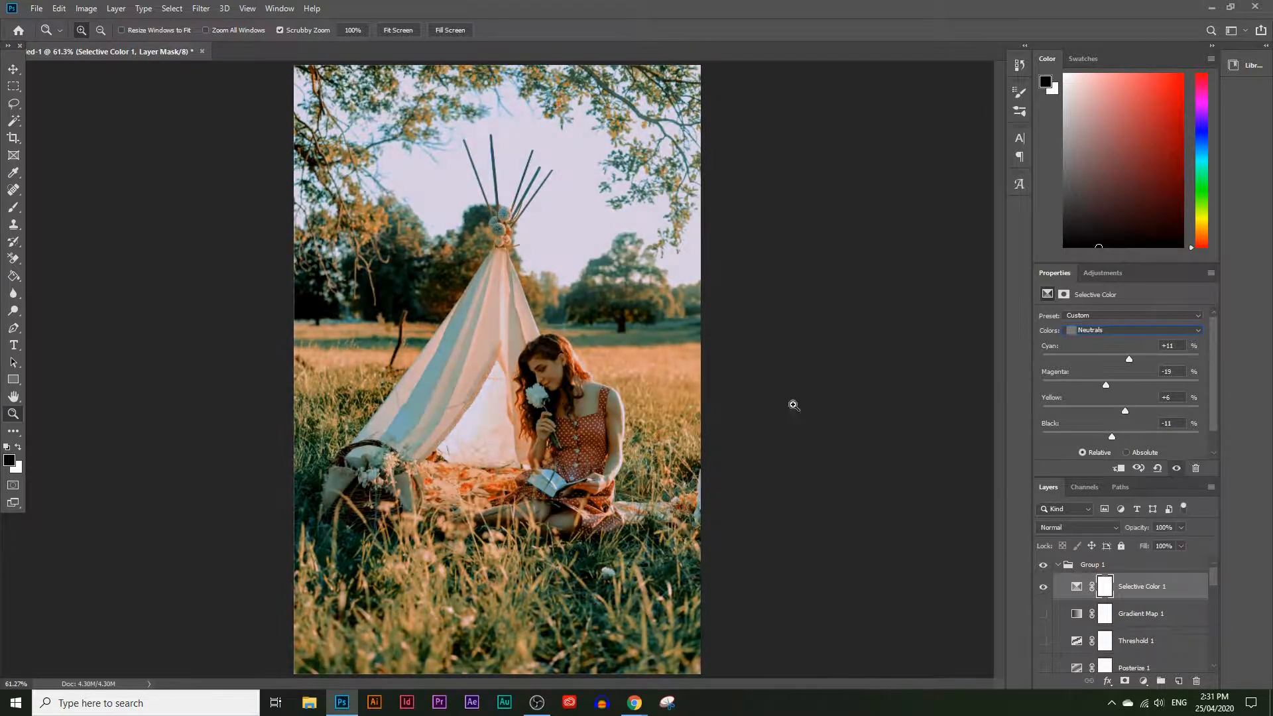
click(1045, 587)
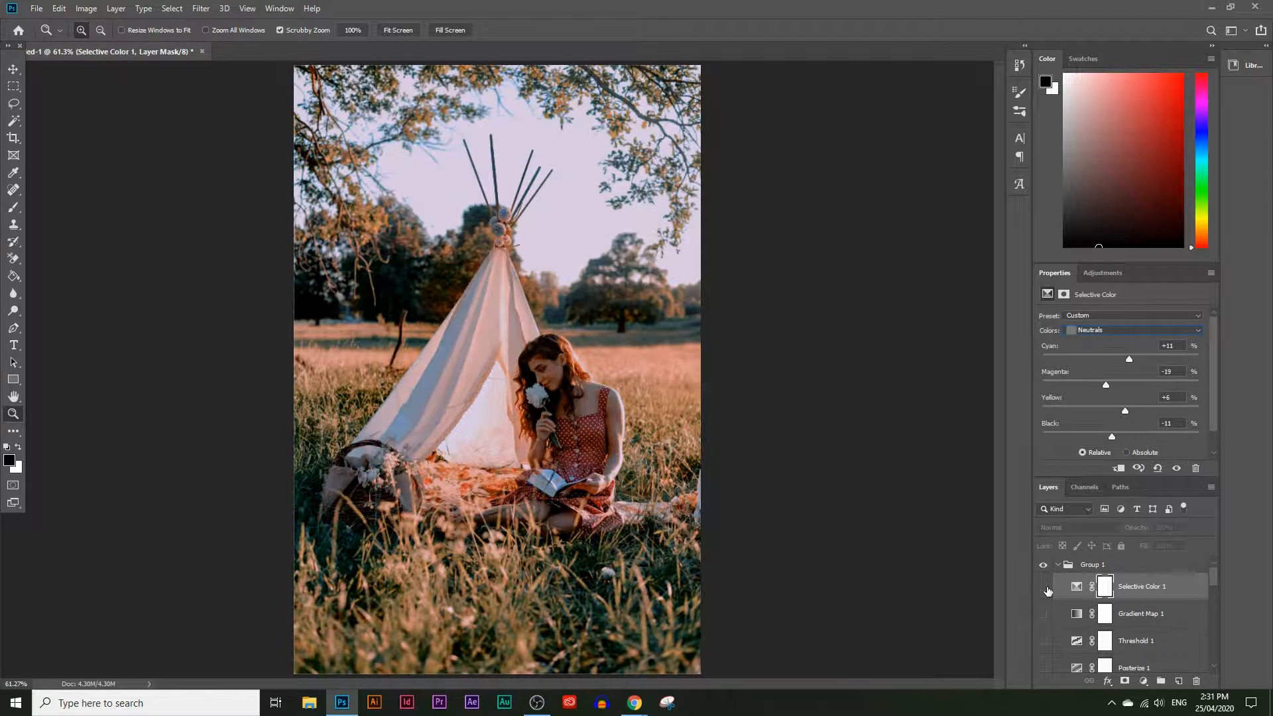
click(1044, 587)
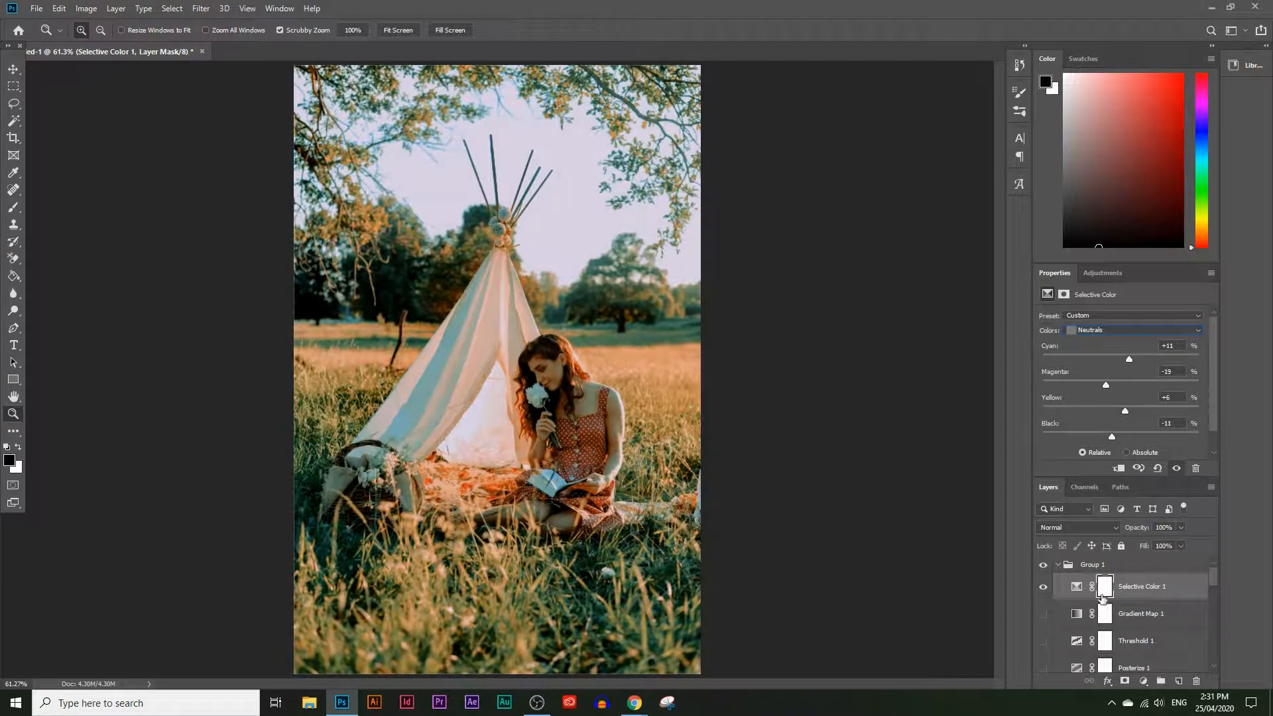
click(1043, 595)
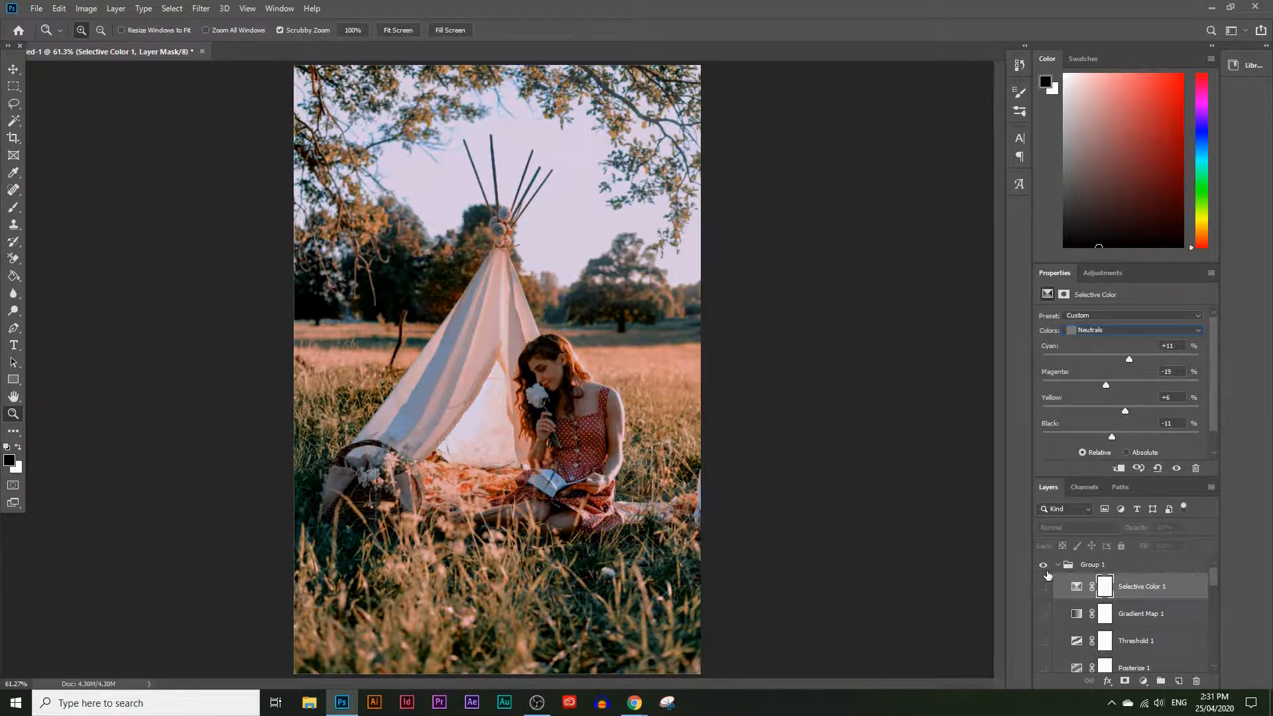
Step: Compare the original photo with the grouped adjustments by toggling the visibility of Group 1
click(1043, 566)
click(1044, 565)
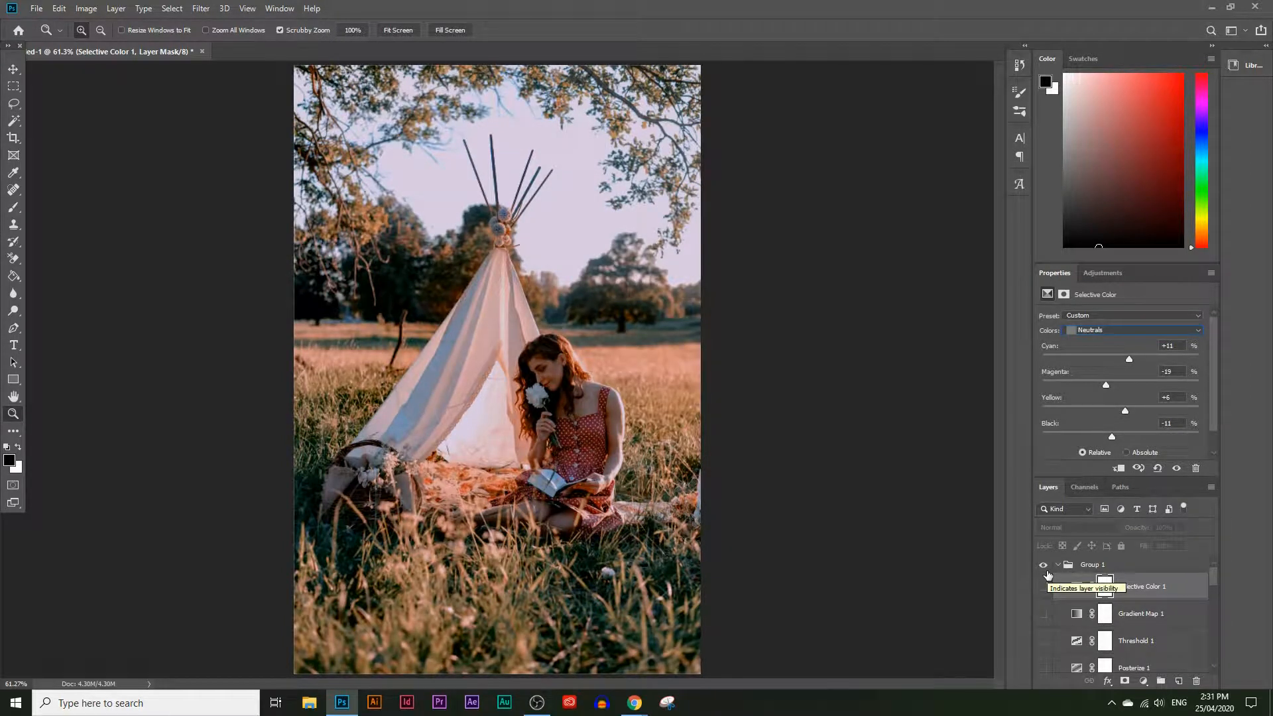
click(1043, 565)
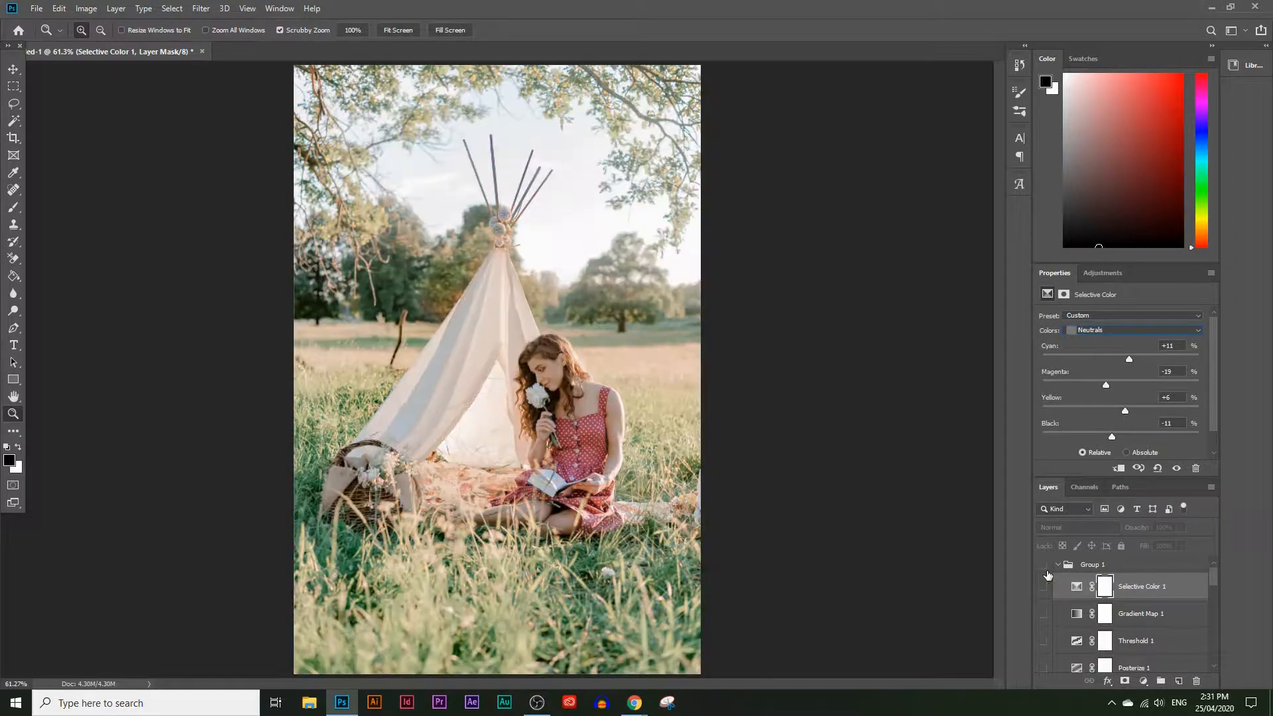
click(1044, 567)
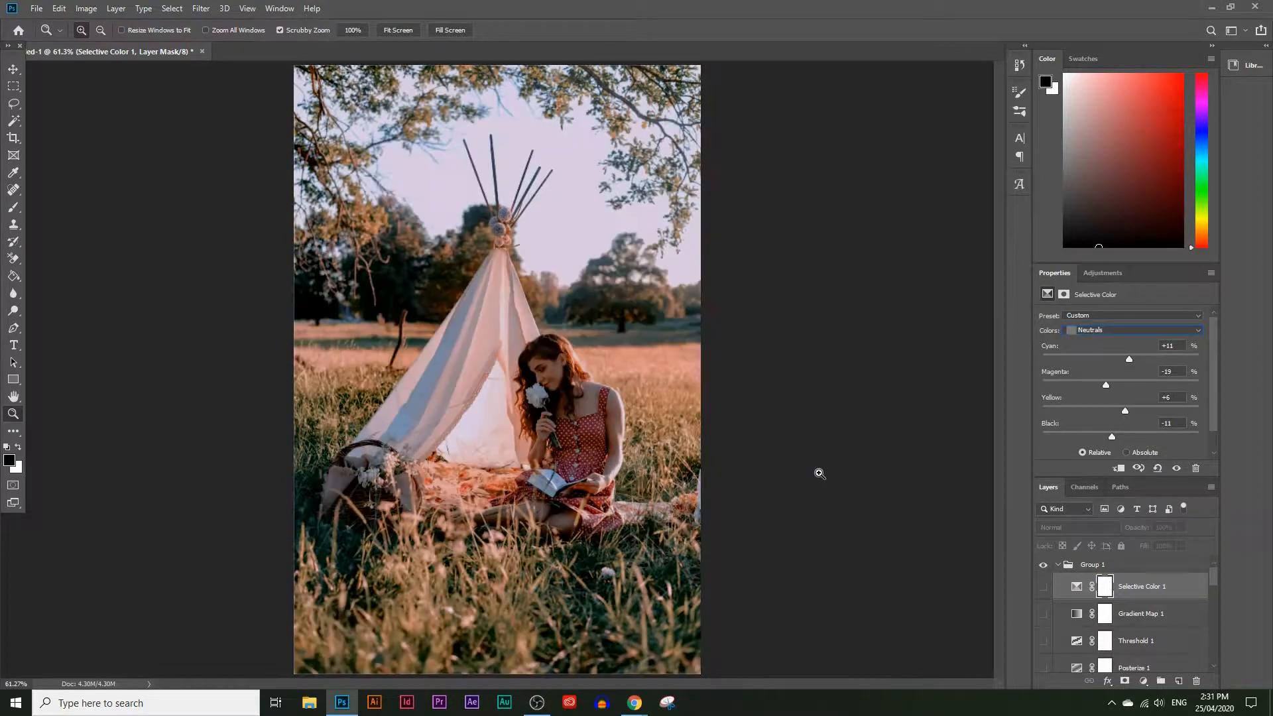
Step: Reopen the Color Balance 1 layer's settings and shift the midtones' Magenta/Green balance to +87
scroll(1162, 620, down, 5)
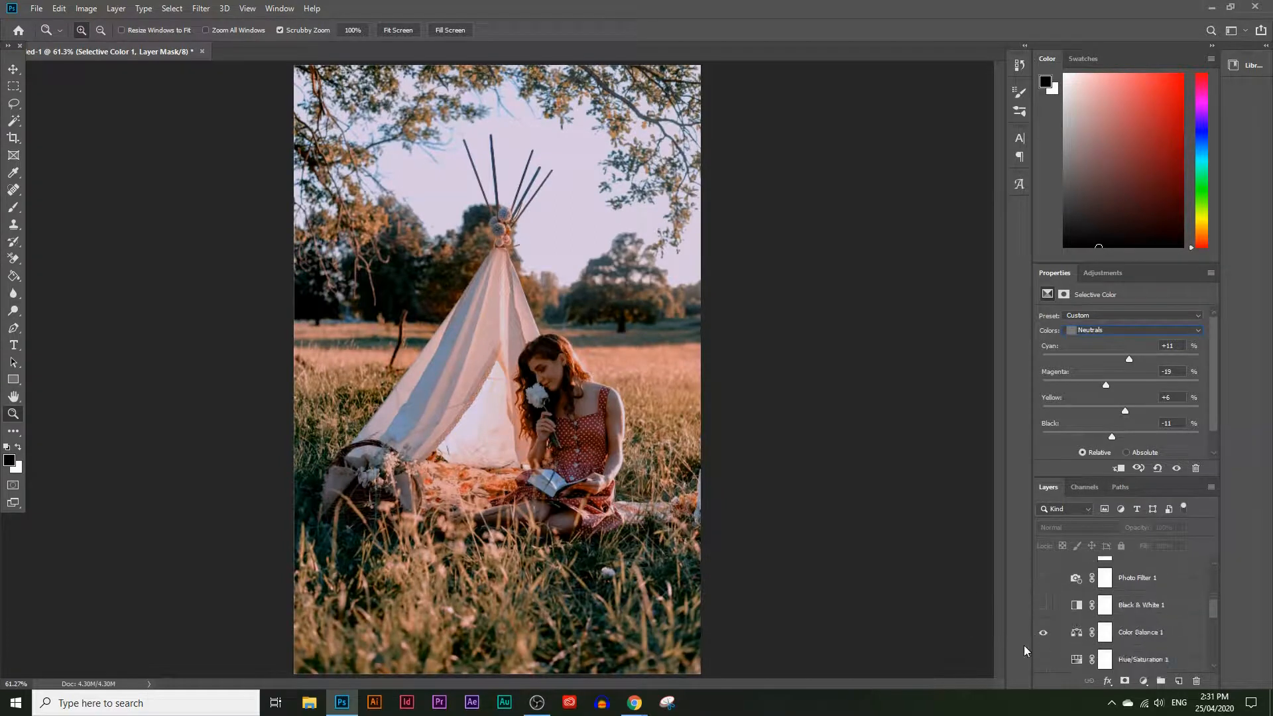
double_click(1139, 633)
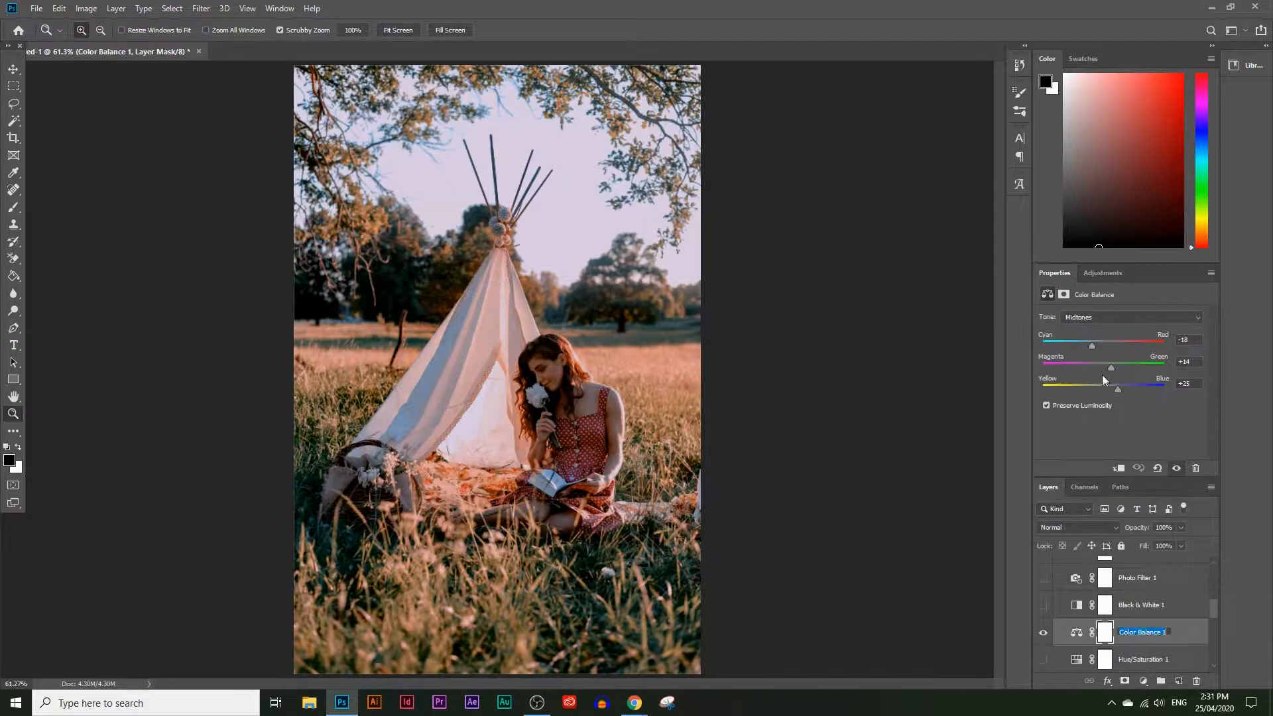
click(1186, 632)
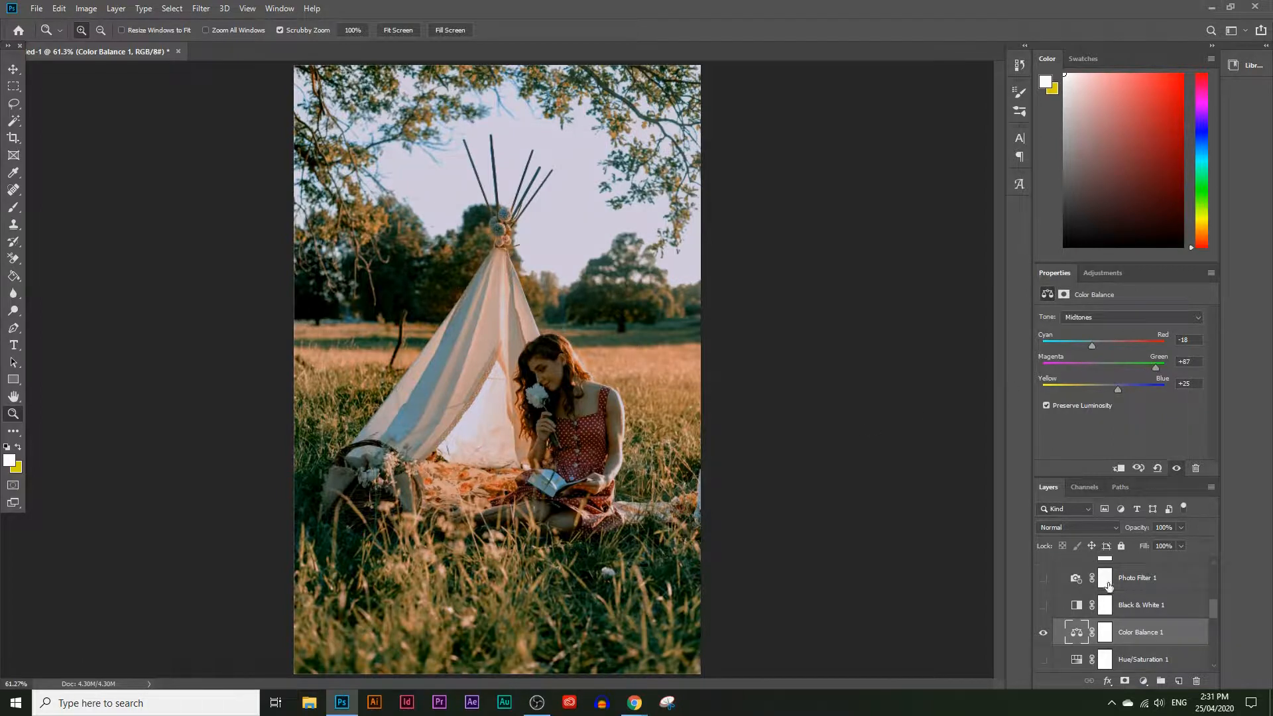
scroll(1157, 615, down, 2)
scroll(1157, 614, down, 1)
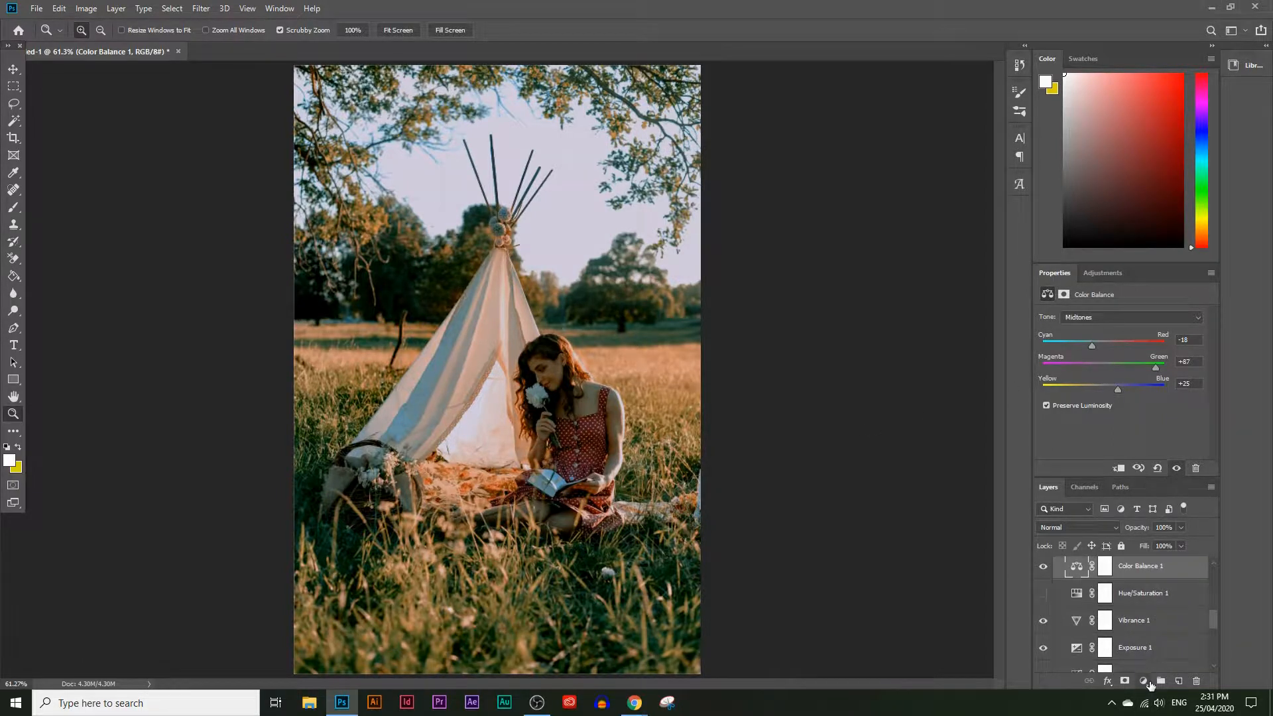
click(1149, 682)
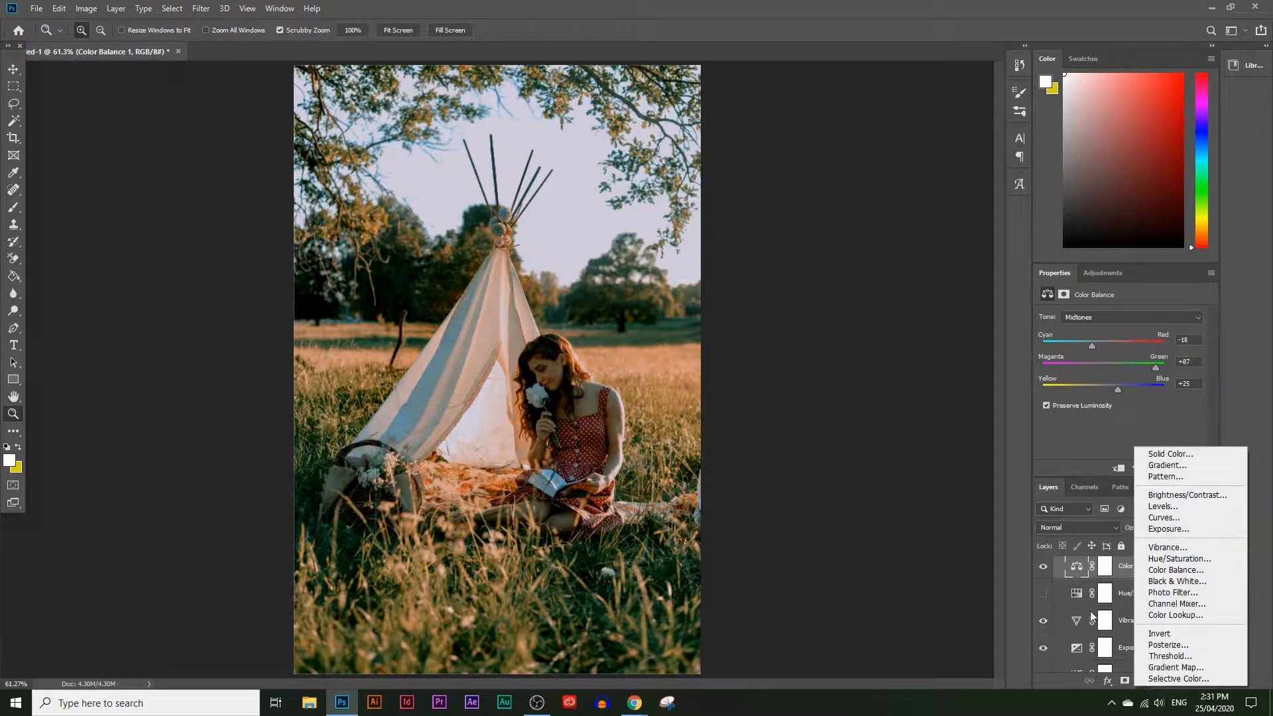
click(1064, 605)
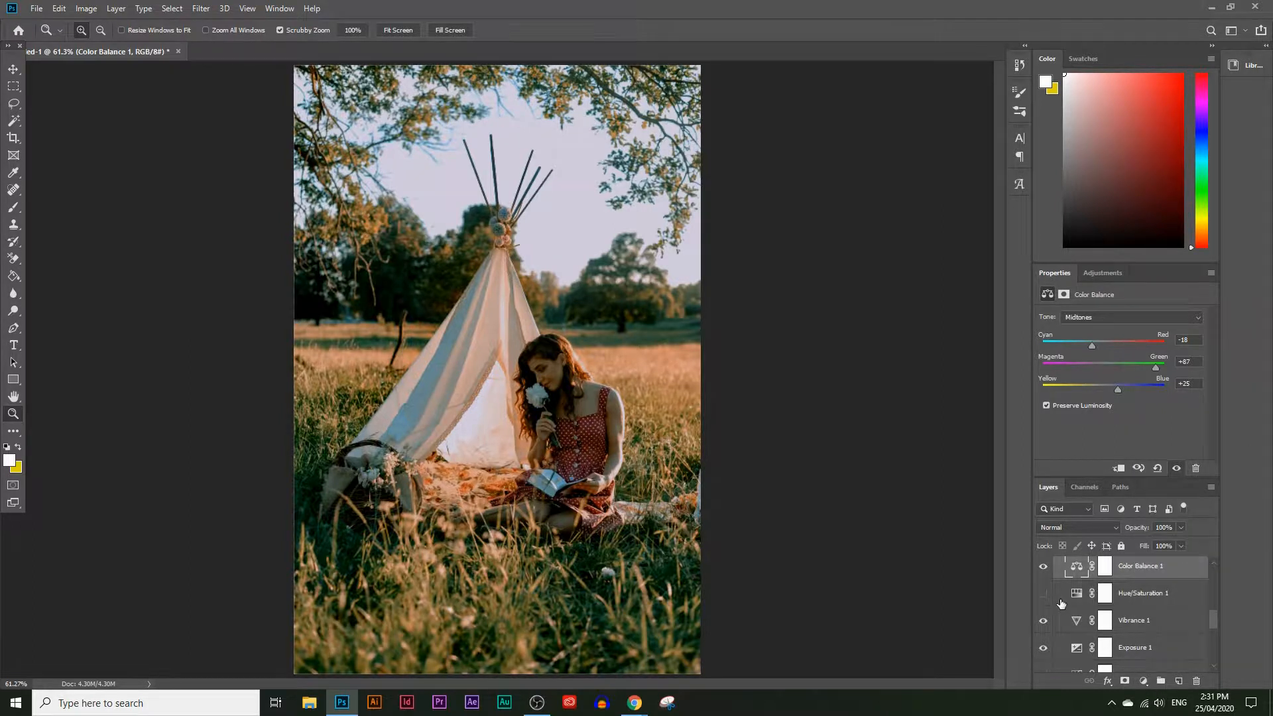